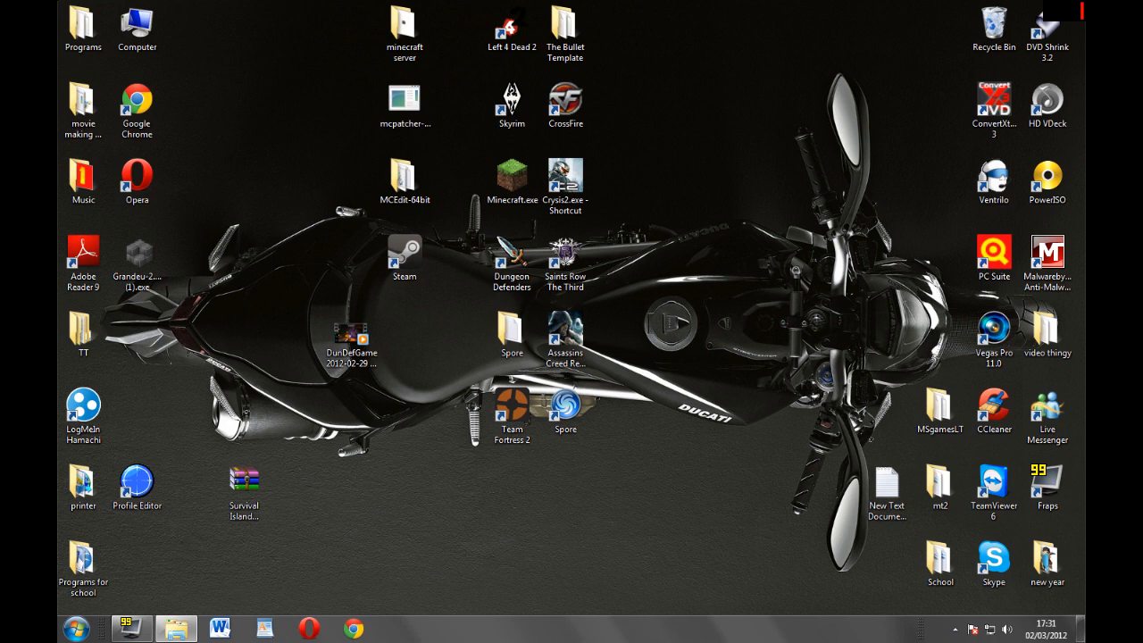
# Open Vegas Pro 11.0 from the desktop and close the Sony Net Notify window.
pyautogui.doubleClick(993, 335)
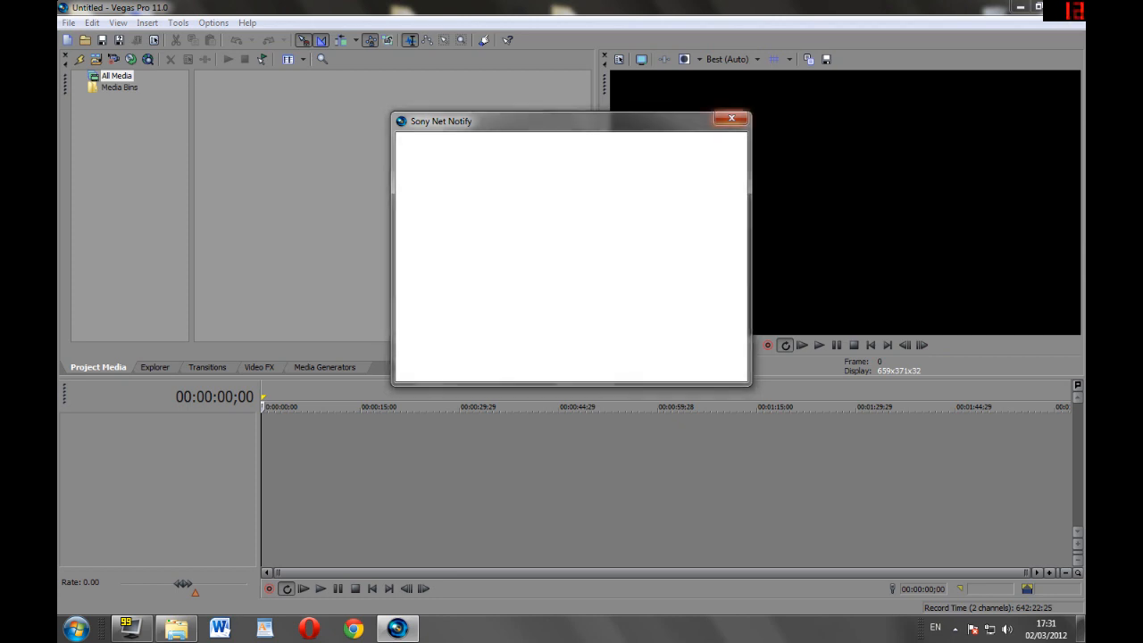
pyautogui.click(731, 119)
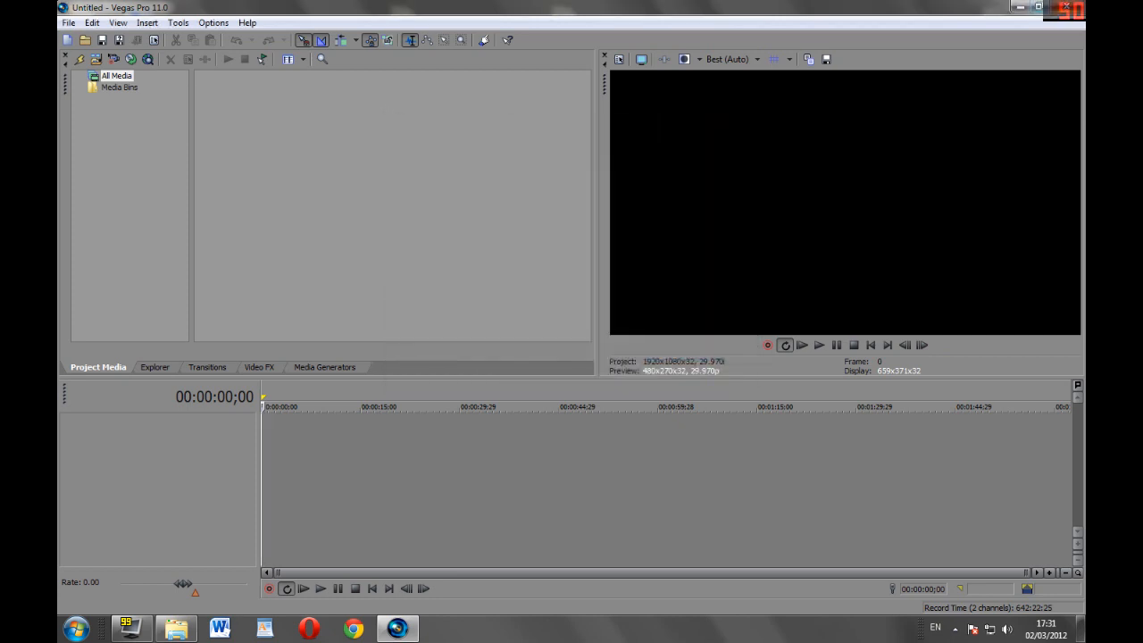
# Import the DunDefGame gameplay video from the desktop into the project media, and return the editor window to full screen.
pyautogui.press('super+Down')
pyautogui.moveTo(304, 47); pyautogui.dragTo(659, 73)
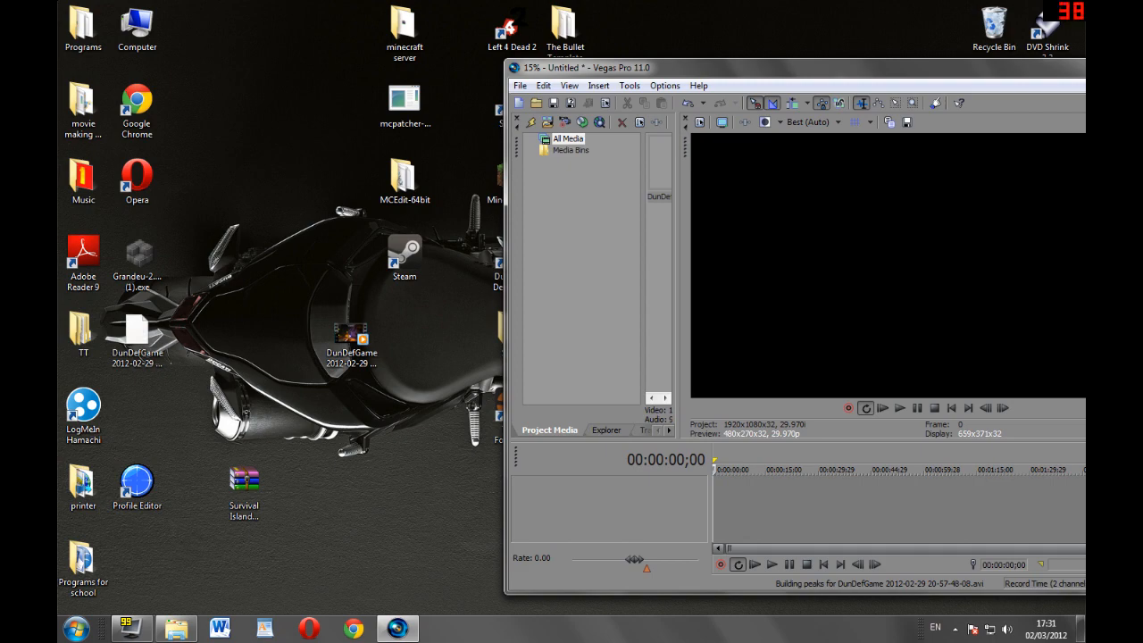
pyautogui.moveTo(750, 67); pyautogui.dragTo(411, 58)
pyautogui.click(784, 54)
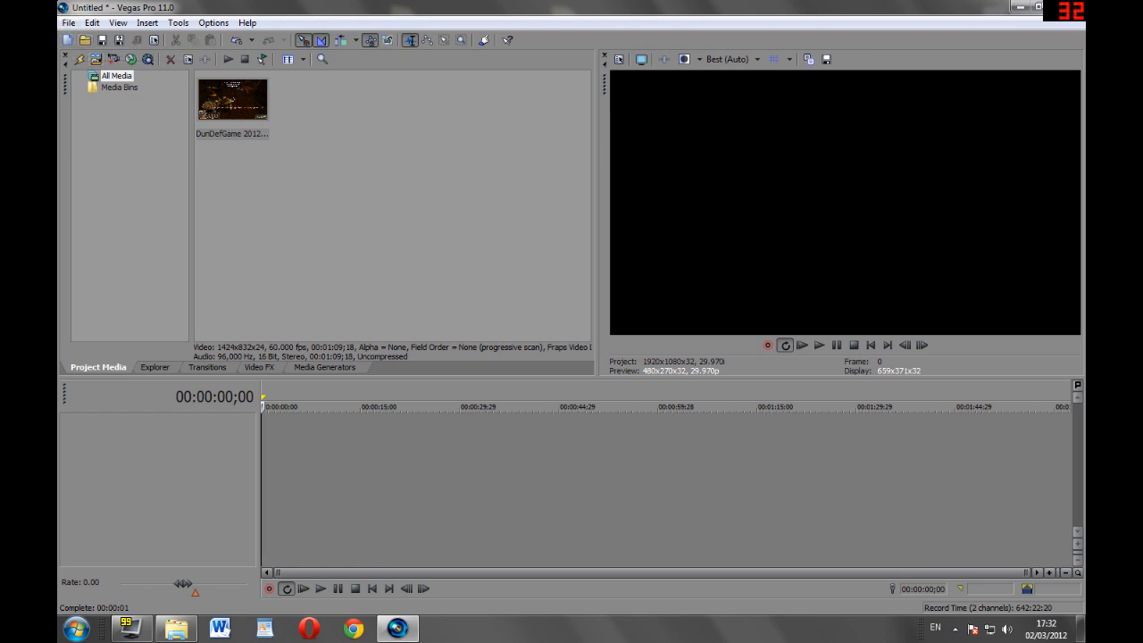
pyautogui.hotkey('alt', '1')
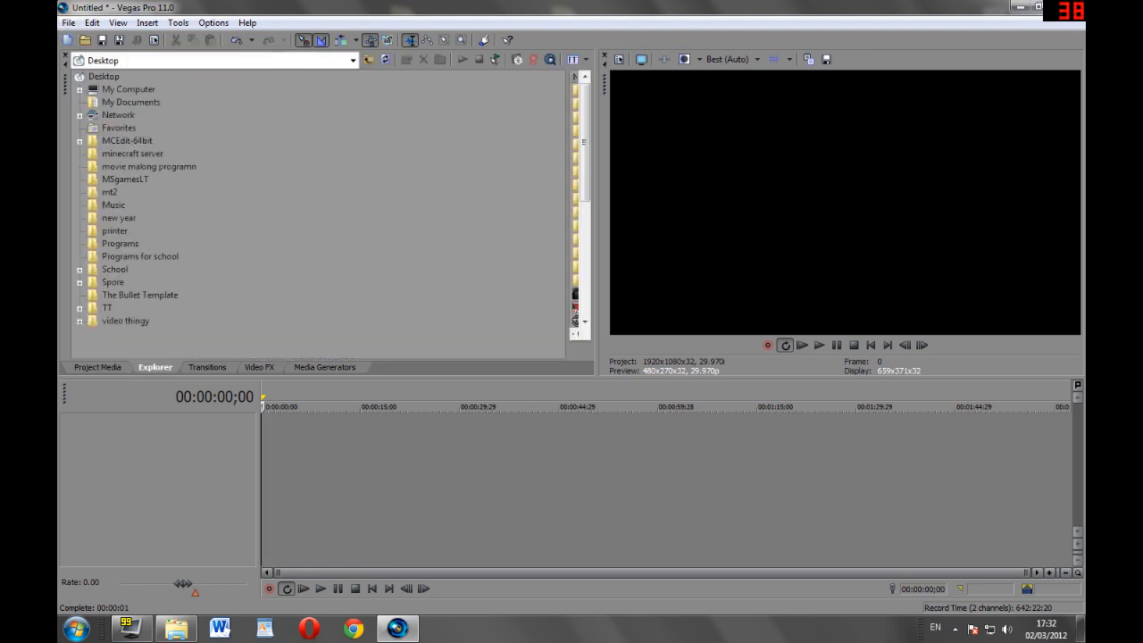
pyautogui.hotkey('alt', '6')
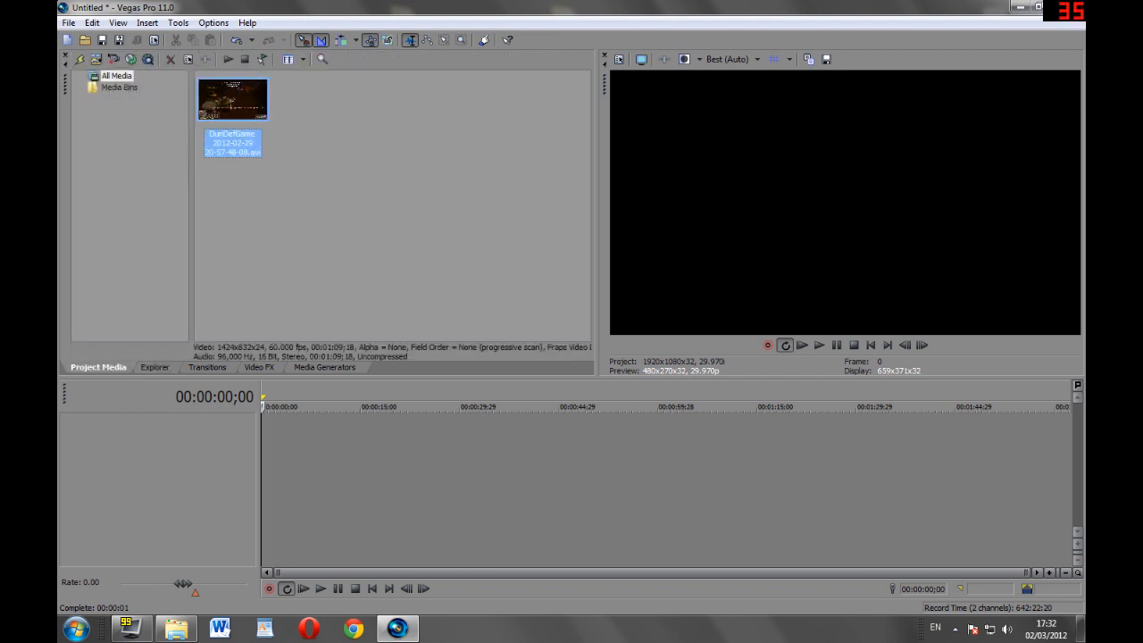
pyautogui.hotkey('alt', 'f')
pyautogui.press('Down')
pyautogui.press('Down')
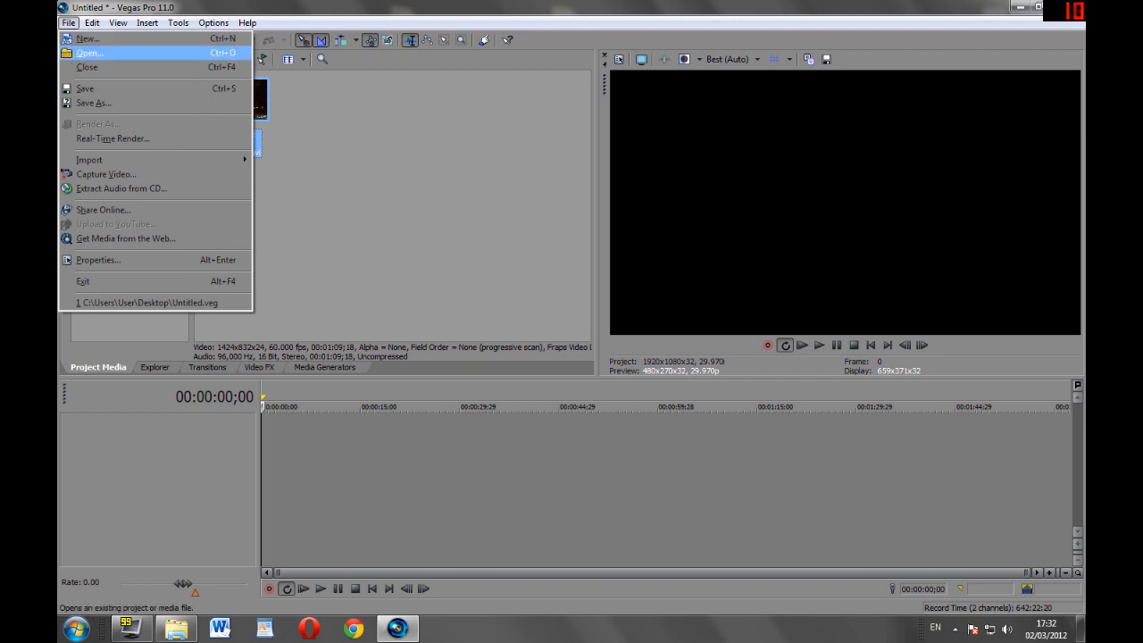
pyautogui.press('Return')
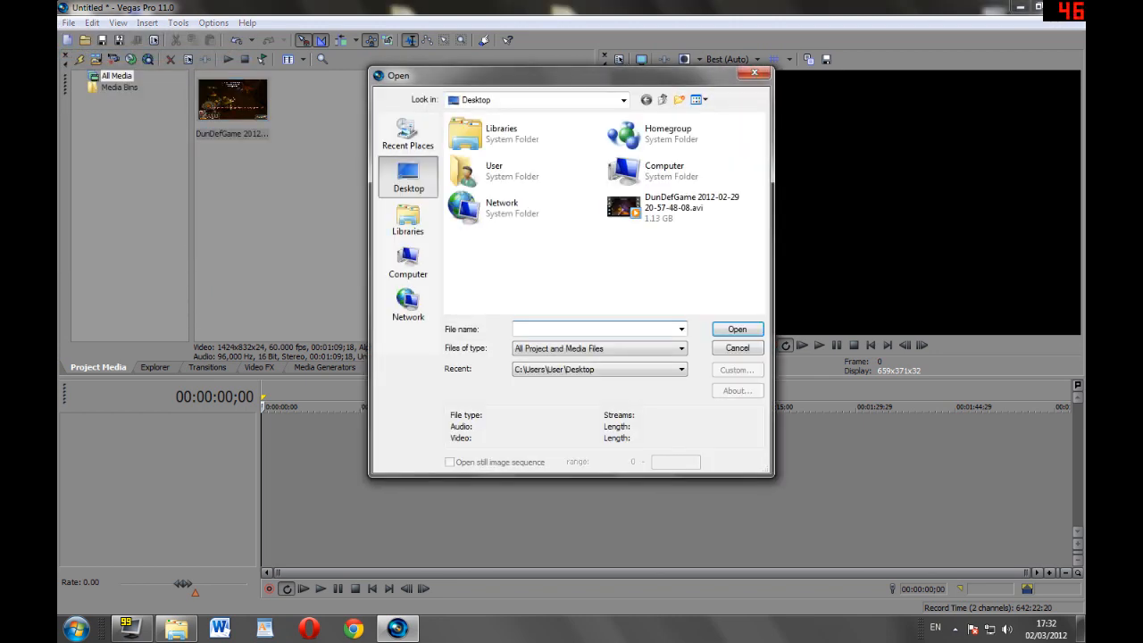
pyautogui.press('Escape')
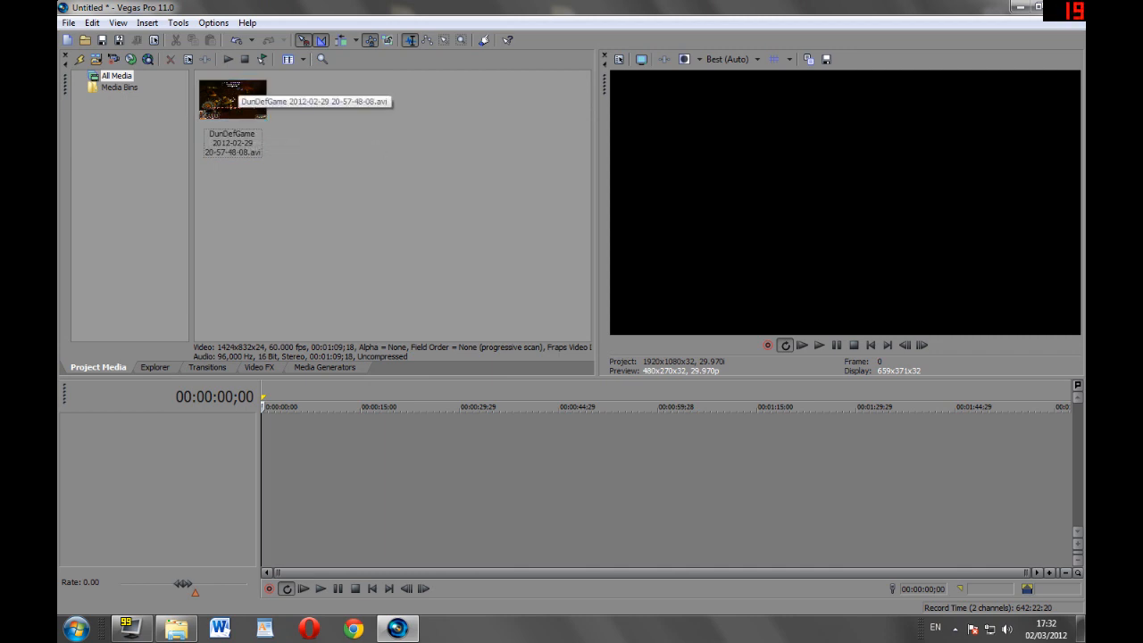
# Place the DunDefGame clip at the start of the timeline with its video and audio on separate tracks.
pyautogui.moveTo(234, 100); pyautogui.dragTo(268, 439)
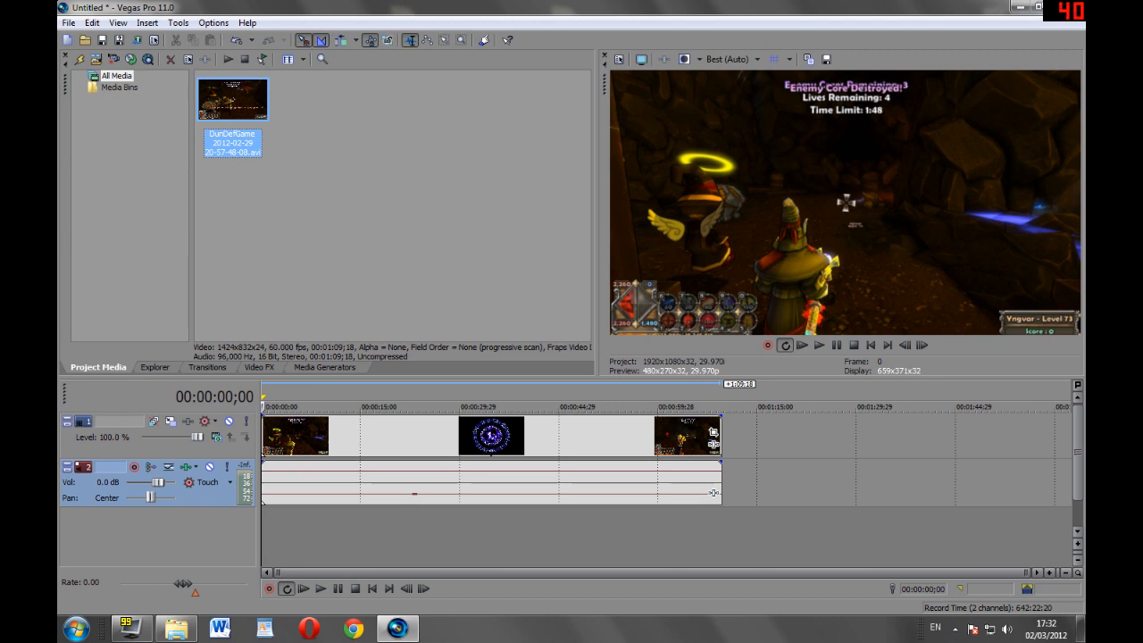
pyautogui.click(107, 449)
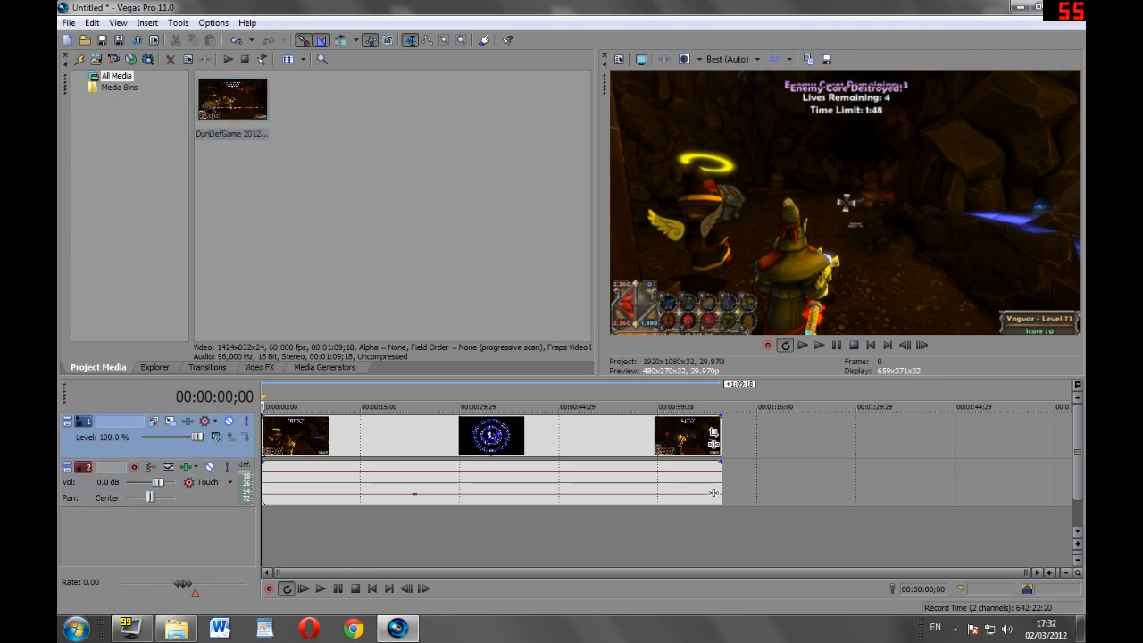
pyautogui.click(713, 492)
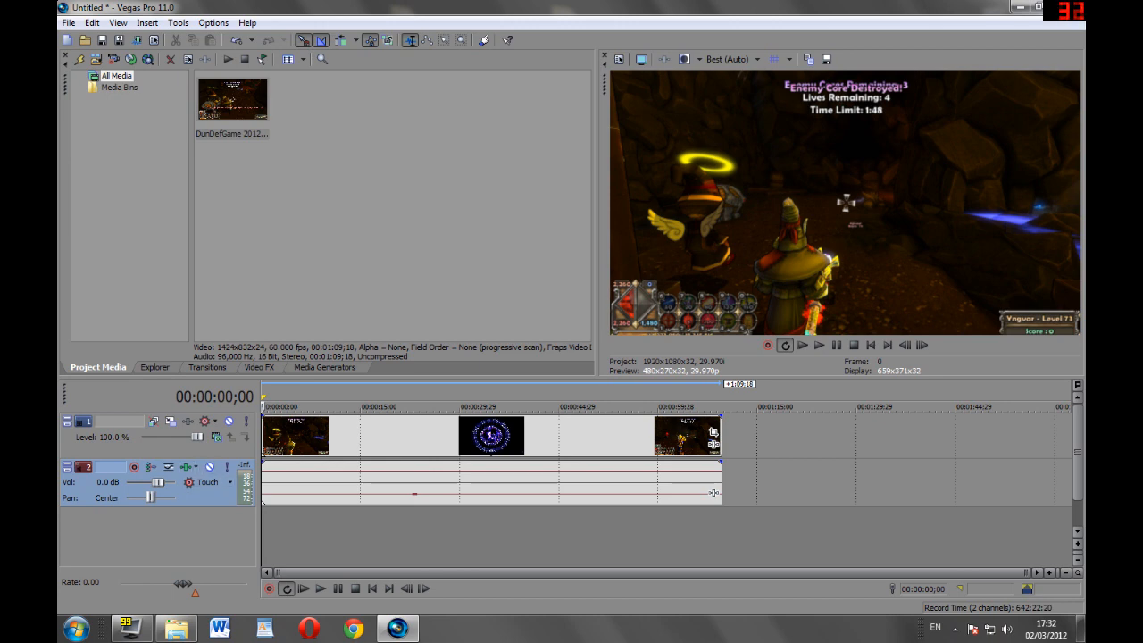
pyautogui.rightClick(206, 539)
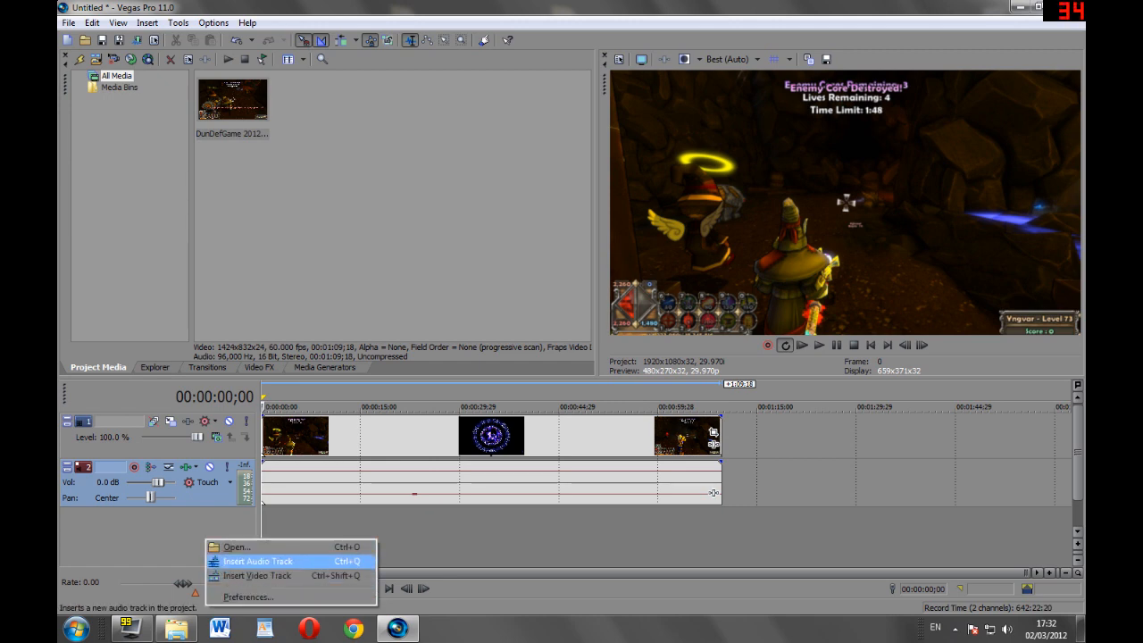
pyautogui.press('Escape')
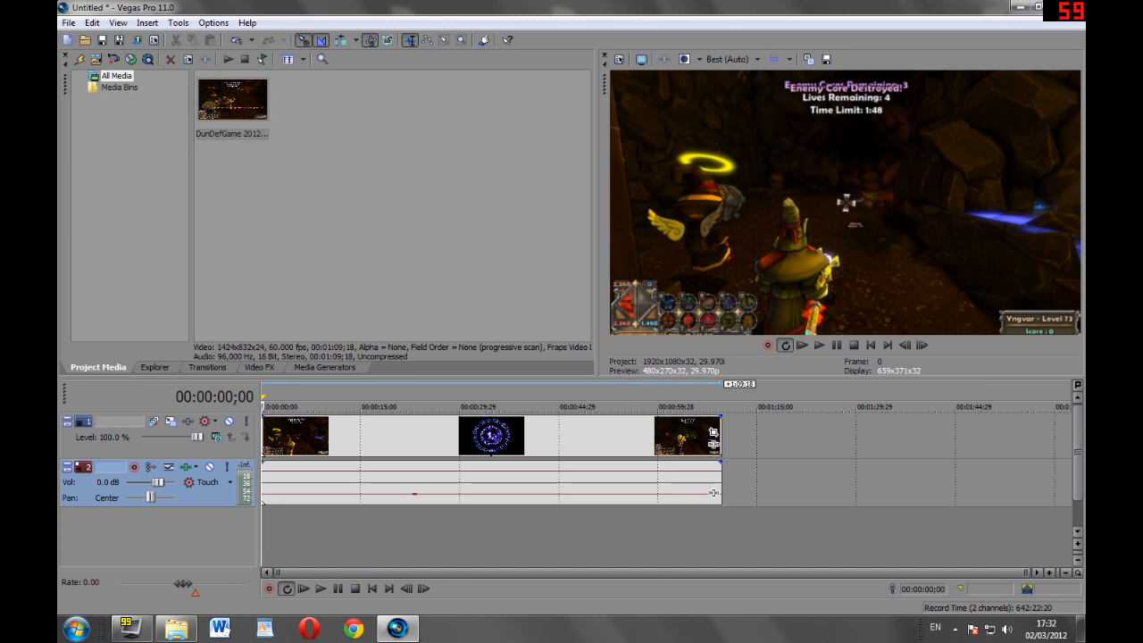
# Examine the clip on the timeline at different zoom levels, from its full length down to short intervals.
pyautogui.press('Up')
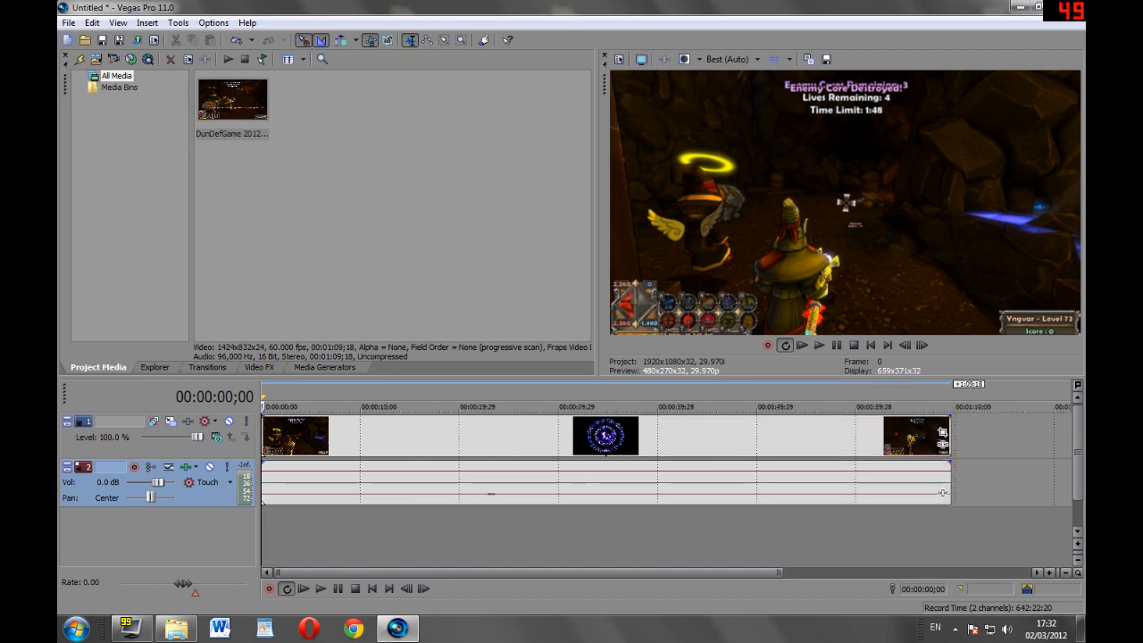
pyautogui.press('Down')
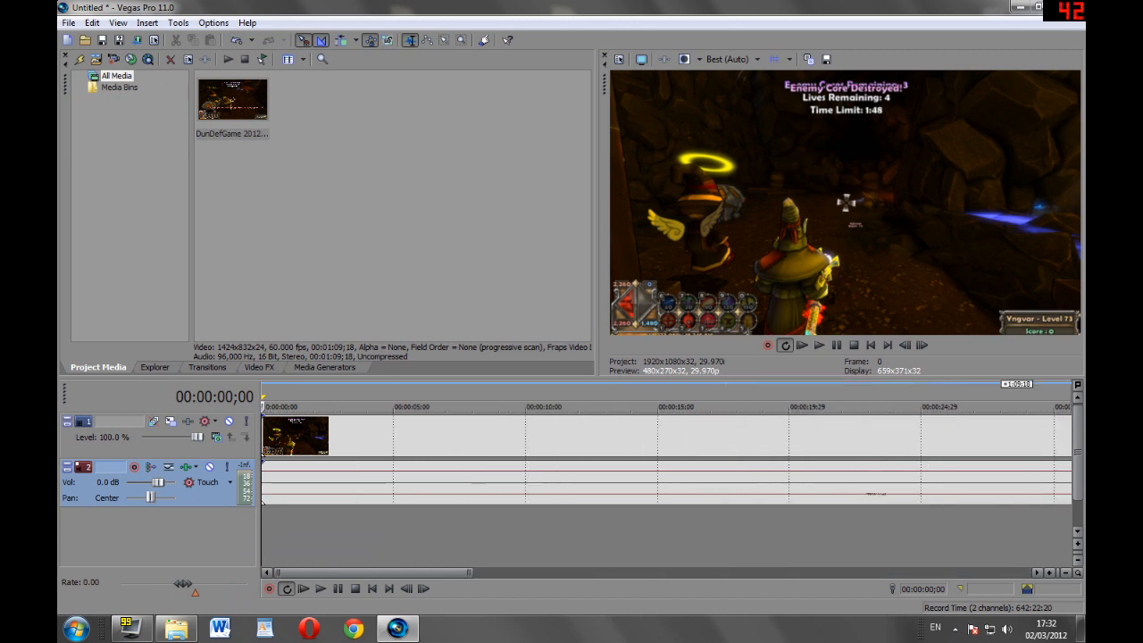
pyautogui.press('Up')
pyautogui.press('Up')
pyautogui.press('Up')
pyautogui.press('Up')
pyautogui.press('Up')
pyautogui.press('Up')
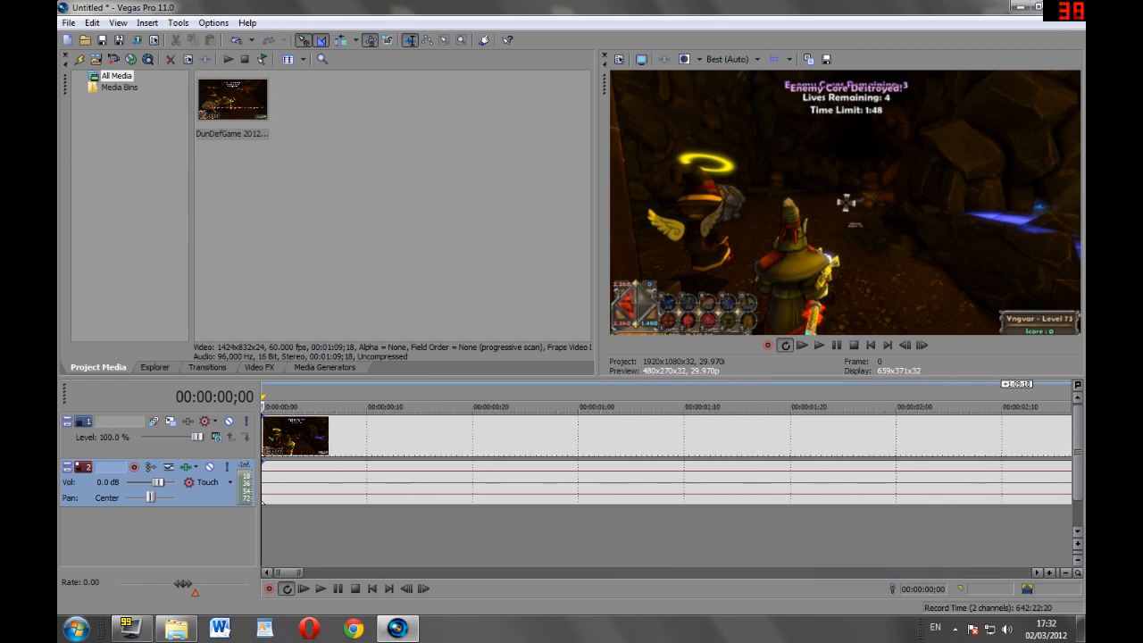
pyautogui.press('Down')
pyautogui.press('Up')
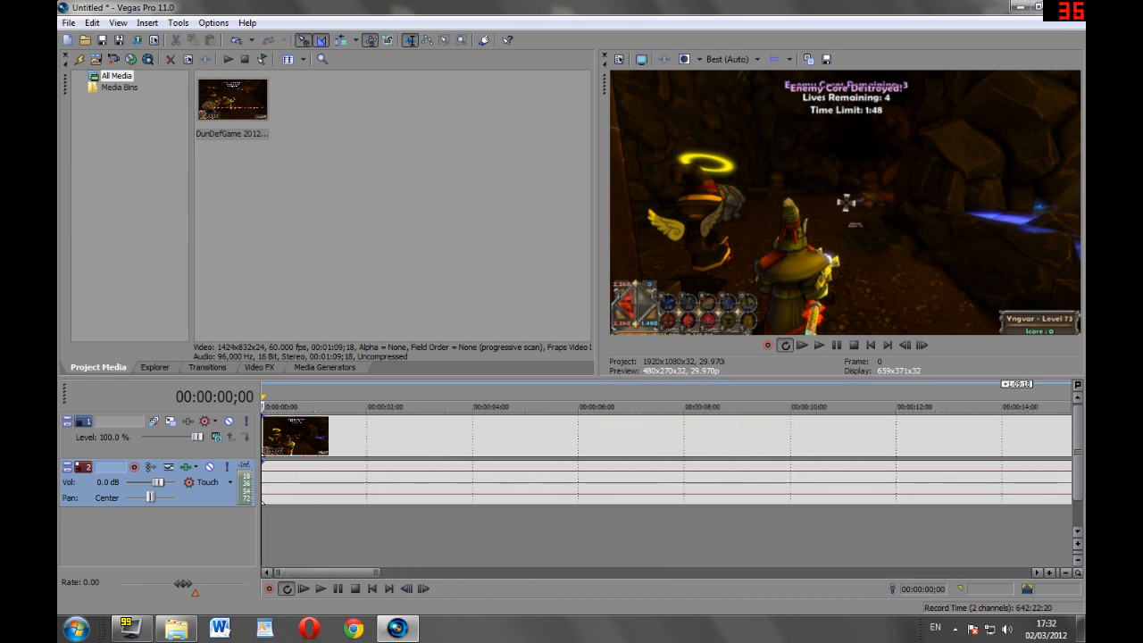
pyautogui.press('Down')
pyautogui.press('Up')
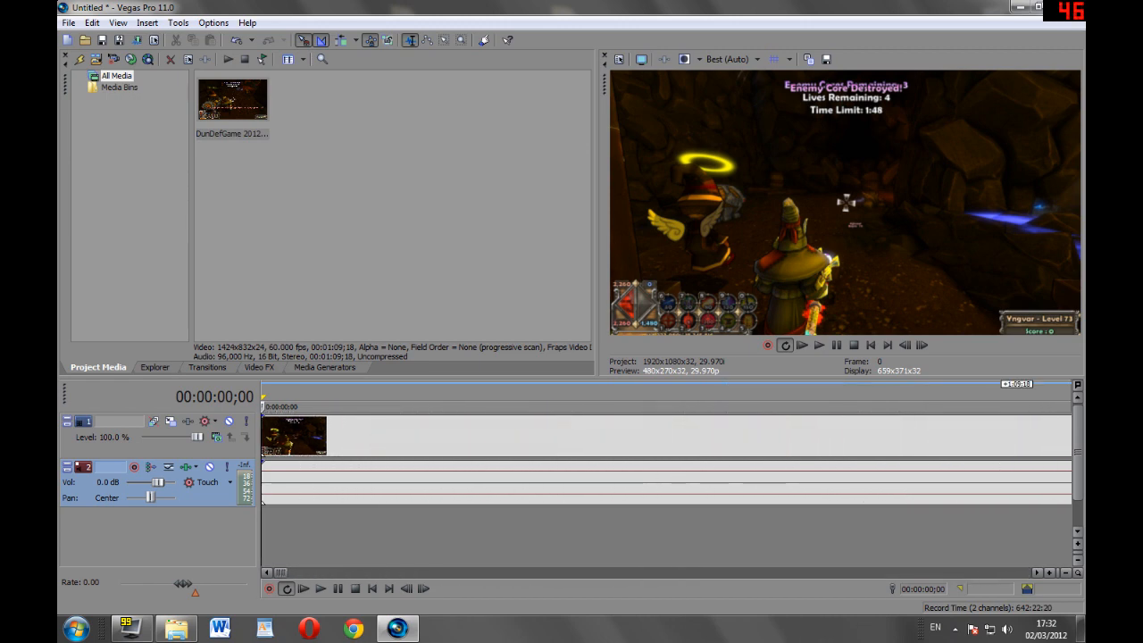
pyautogui.press('Down')
pyautogui.press('Up')
pyautogui.press('Down')
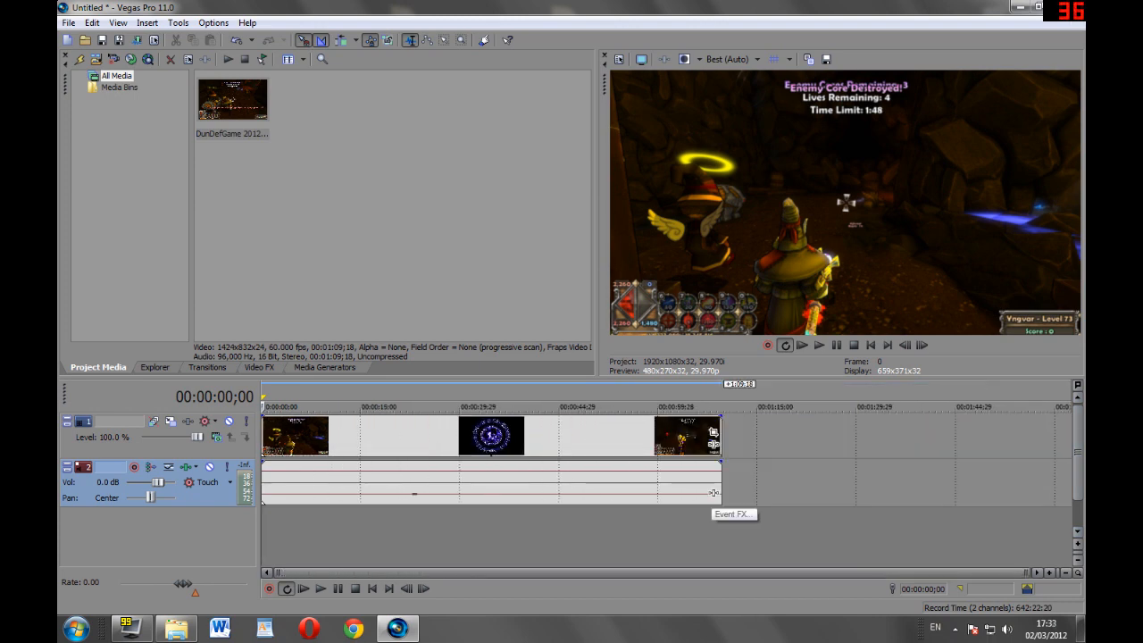
# Step the playhead frame by frame through the clip's opening, forward to 00:00:00;05 and back to 00:00:00;03.
pyautogui.press('Up')
pyautogui.press('Up')
pyautogui.press('Up')
pyautogui.press('Up')
pyautogui.press('Up')
pyautogui.press('Up')
pyautogui.press('Right')
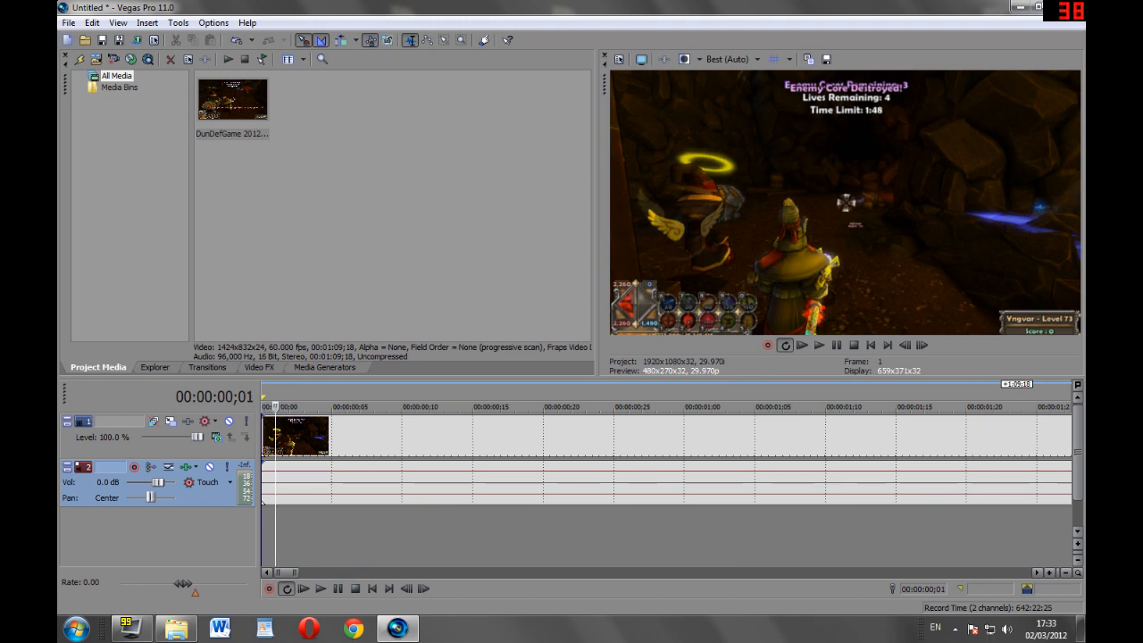
pyautogui.press('Right')
pyautogui.press('Right')
pyautogui.press('Right')
pyautogui.press('Right')
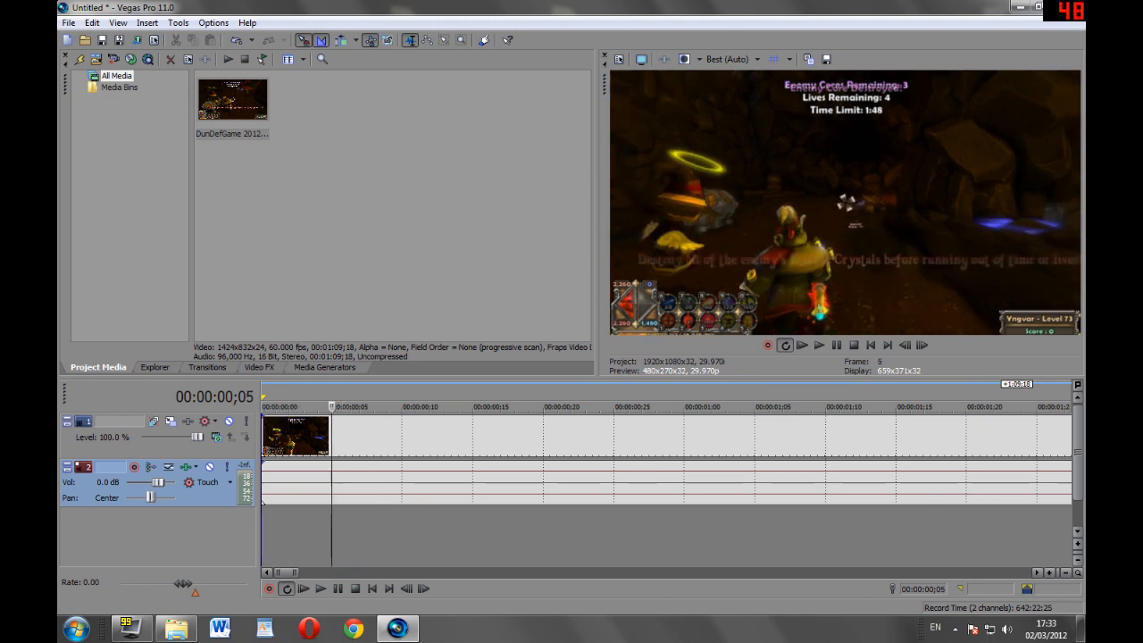
pyautogui.press('Left')
pyautogui.press('Left')
pyautogui.press('Up')
pyautogui.press('Up')
pyautogui.press('Down')
pyautogui.press('Down')
pyautogui.press('Down')
pyautogui.press('Down')
pyautogui.press('Down')
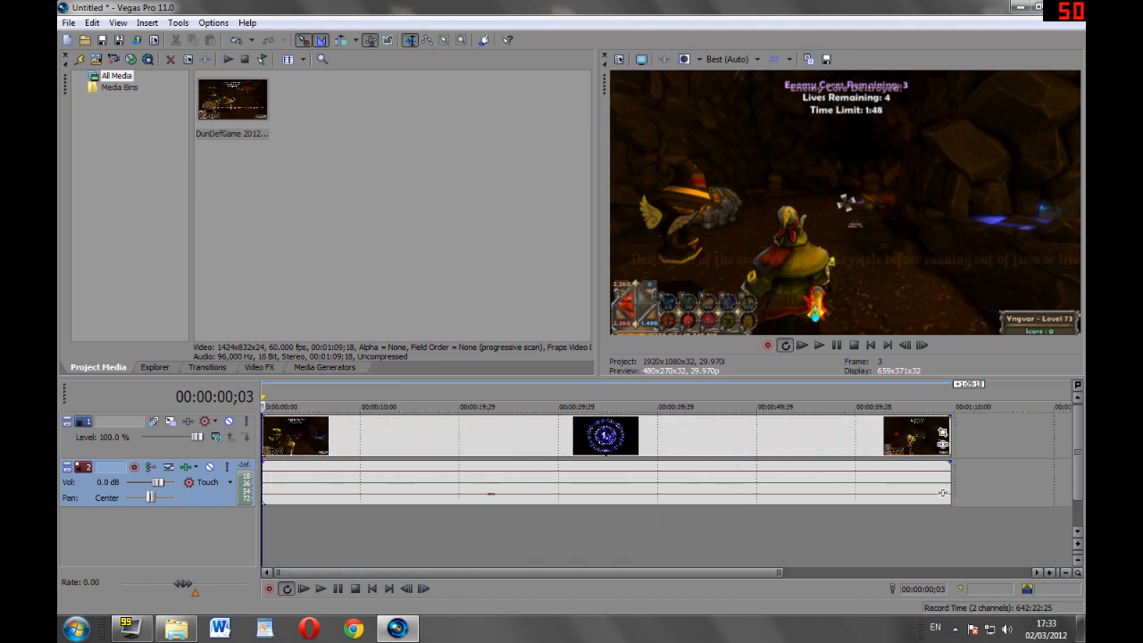
pyautogui.press('Down')
# Move the playhead to several positions along the clip, finishing at about 00:00:13;11.
pyautogui.click(318, 536)
pyautogui.moveTo(427, 536); pyautogui.dragTo(438, 536)
pyautogui.click(604, 536)
pyautogui.moveTo(605, 406); pyautogui.dragTo(349, 406)
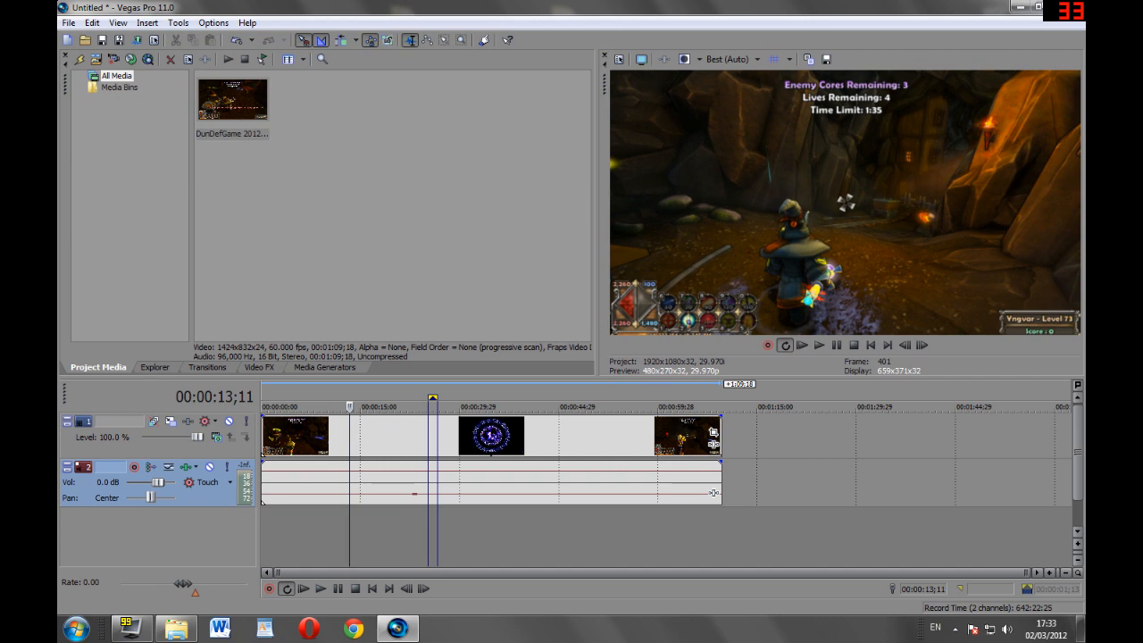
# Play the clip from 00:00:11;00, pause at about 00:00:14;21 and split the video and audio there.
pyautogui.click(334, 483)
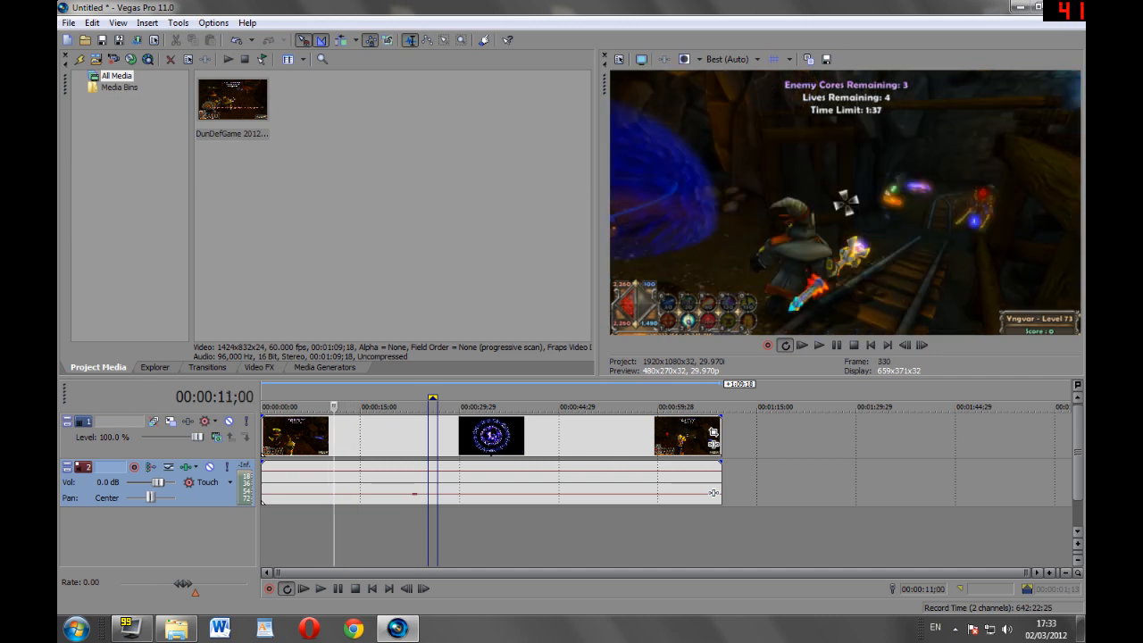
pyautogui.click(321, 589)
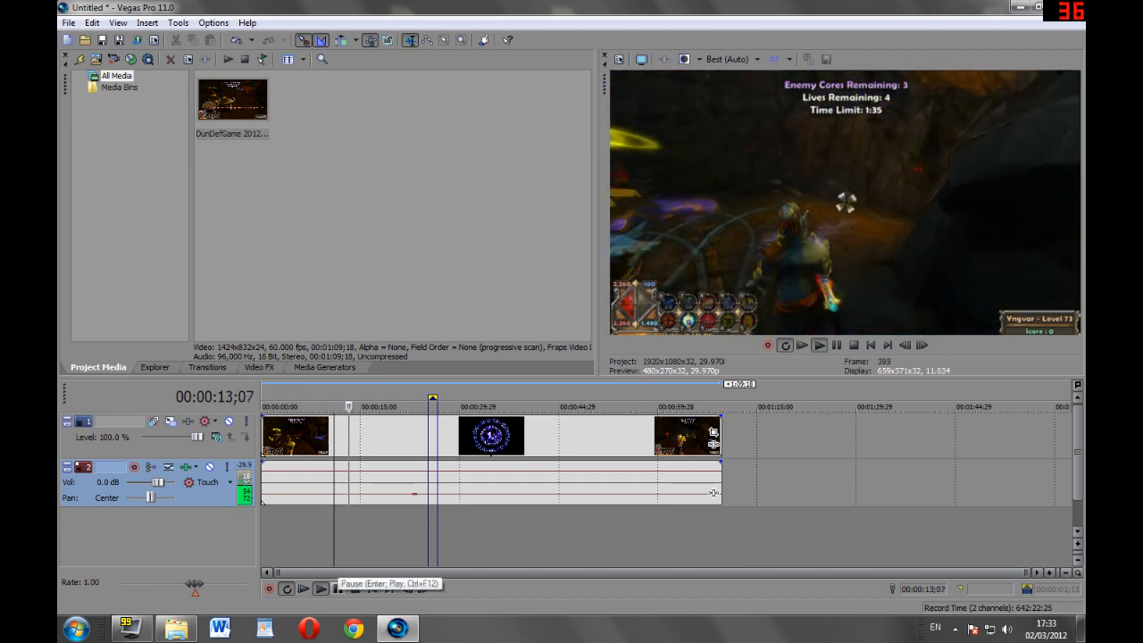
pyautogui.click(338, 589)
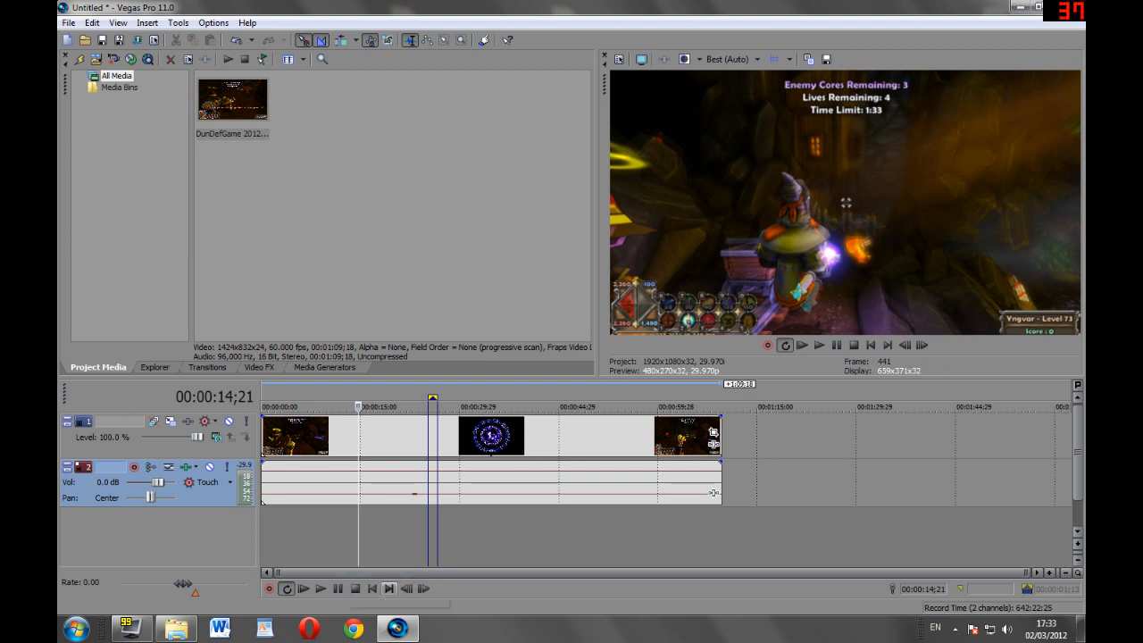
pyautogui.press('s')
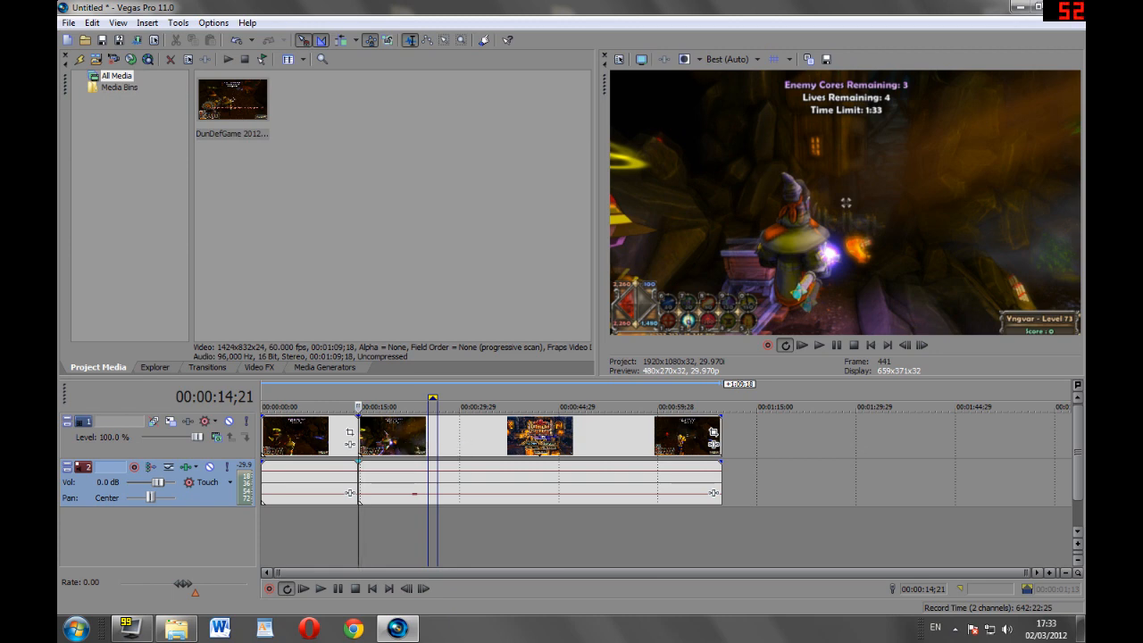
# Move the part after the split away from the first part, so that it starts at about 00:01:03;16.
pyautogui.click(379, 435)
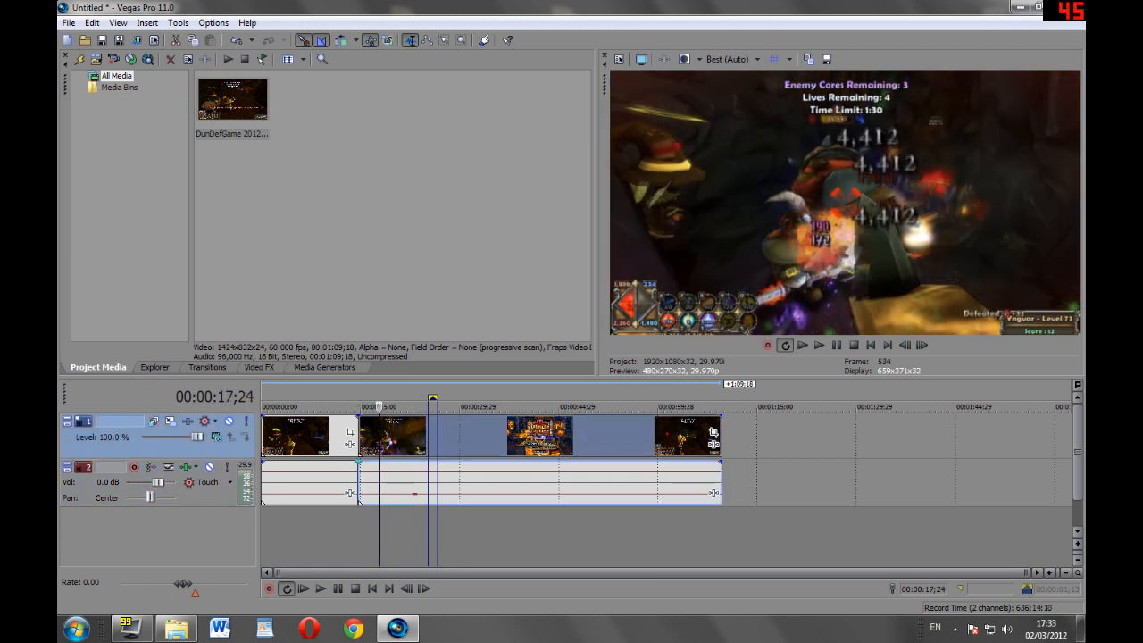
pyautogui.hotkey('ctrl', 'Left')
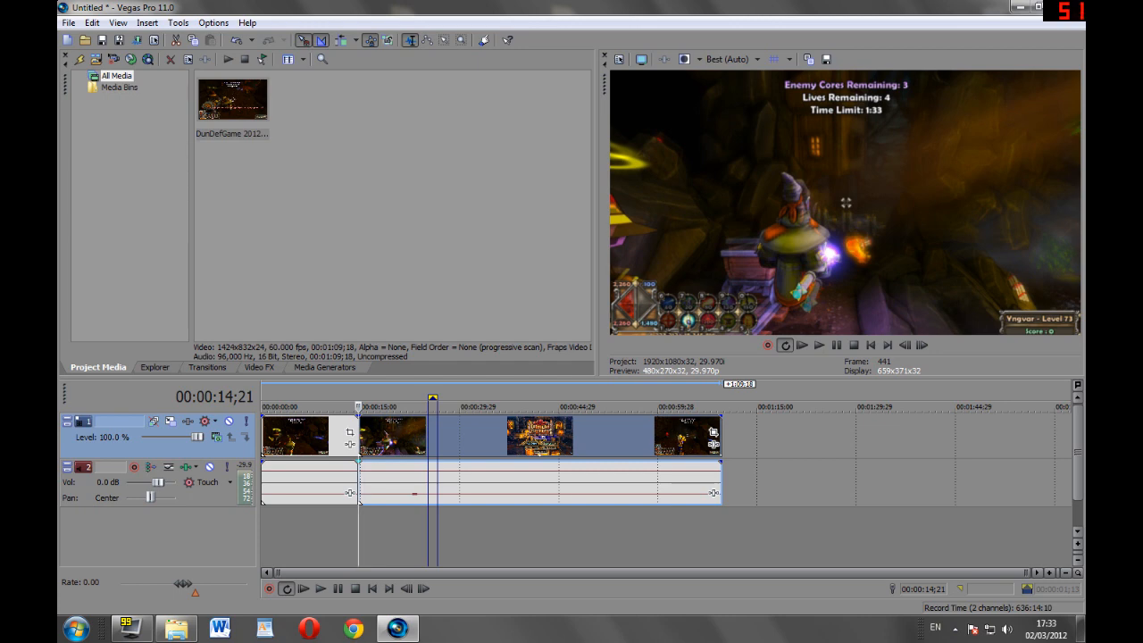
pyautogui.moveTo(378, 435); pyautogui.dragTo(721, 435)
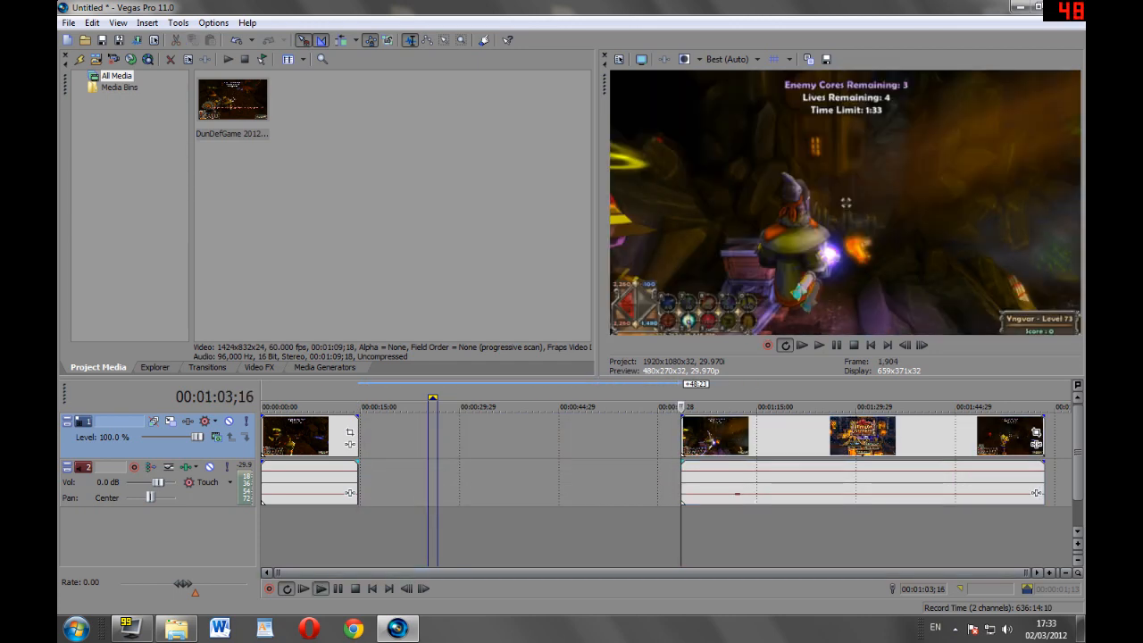
# Play the moved part from its start, pause at about 00:01:06;24 and split it there.
pyautogui.click(321, 589)
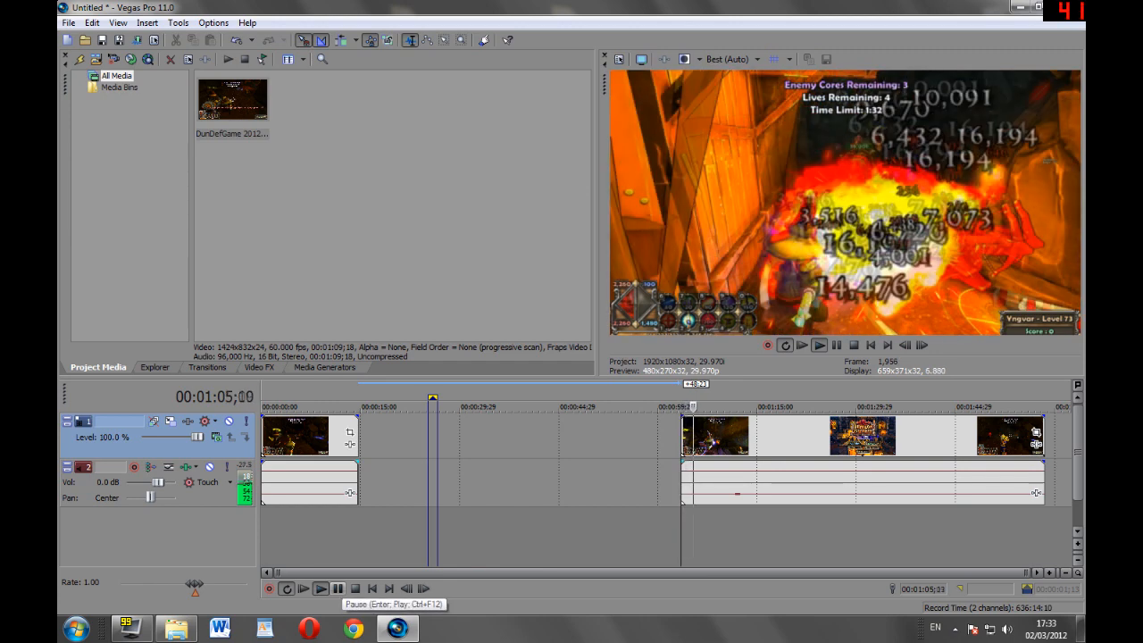
pyautogui.click(338, 589)
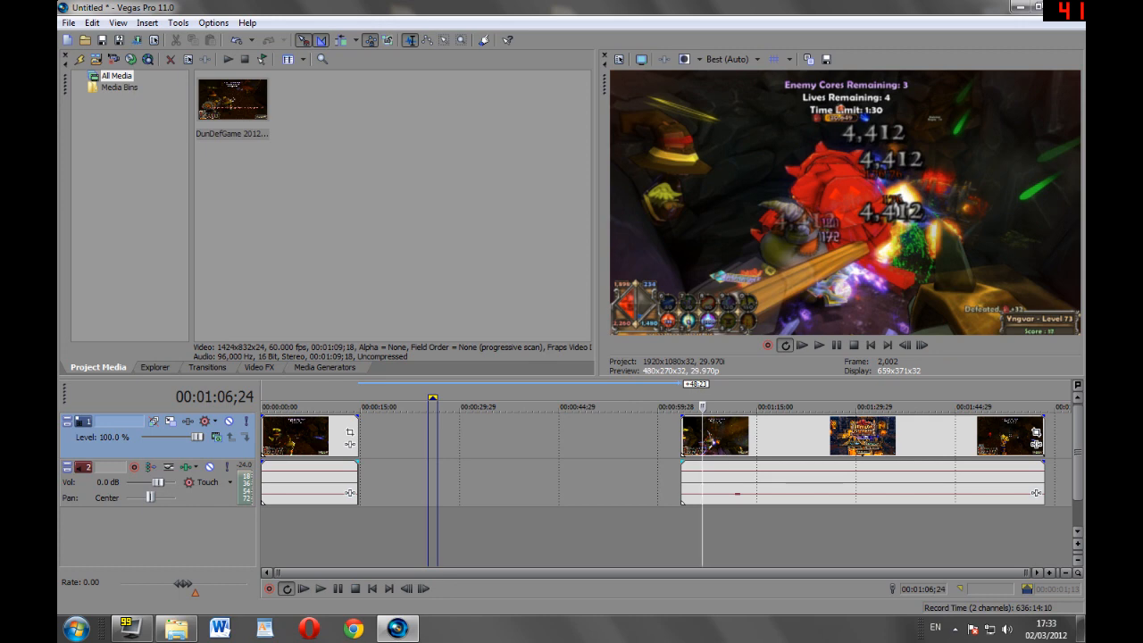
pyautogui.press('s')
# Delete the short segment before the second split and move the remaining footage against the end of the first part.
pyautogui.click(688, 483)
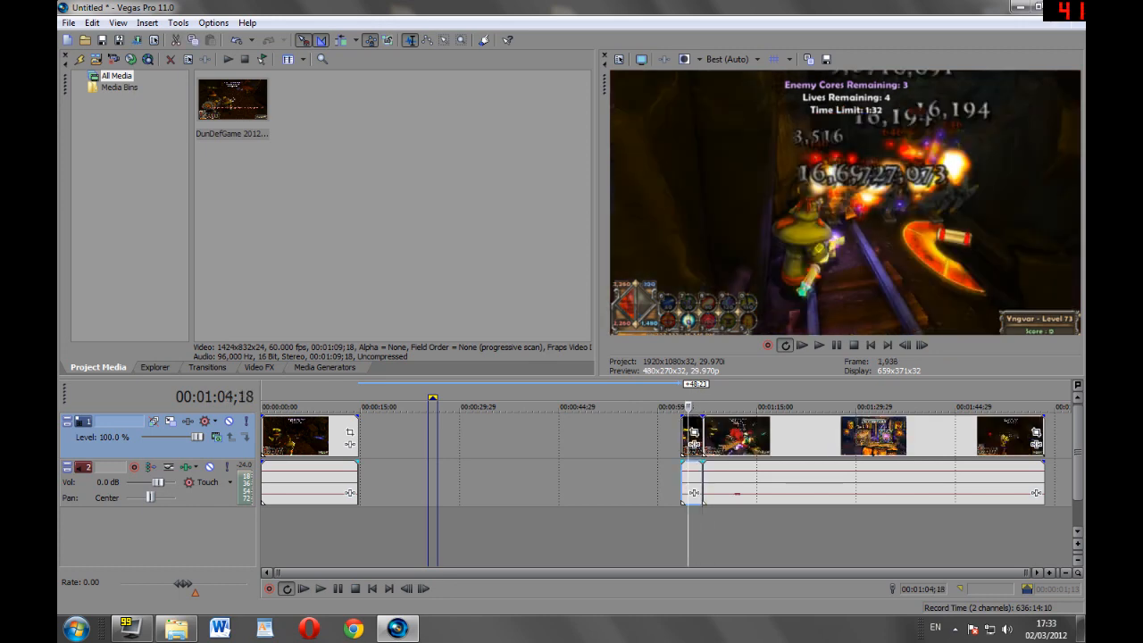
pyautogui.press('Delete')
pyautogui.moveTo(714, 482); pyautogui.dragTo(371, 482)
# Play the timeline from just before the join to check the cut between the two parts.
pyautogui.click(360, 536)
pyautogui.click(348, 536)
pyautogui.press('space')
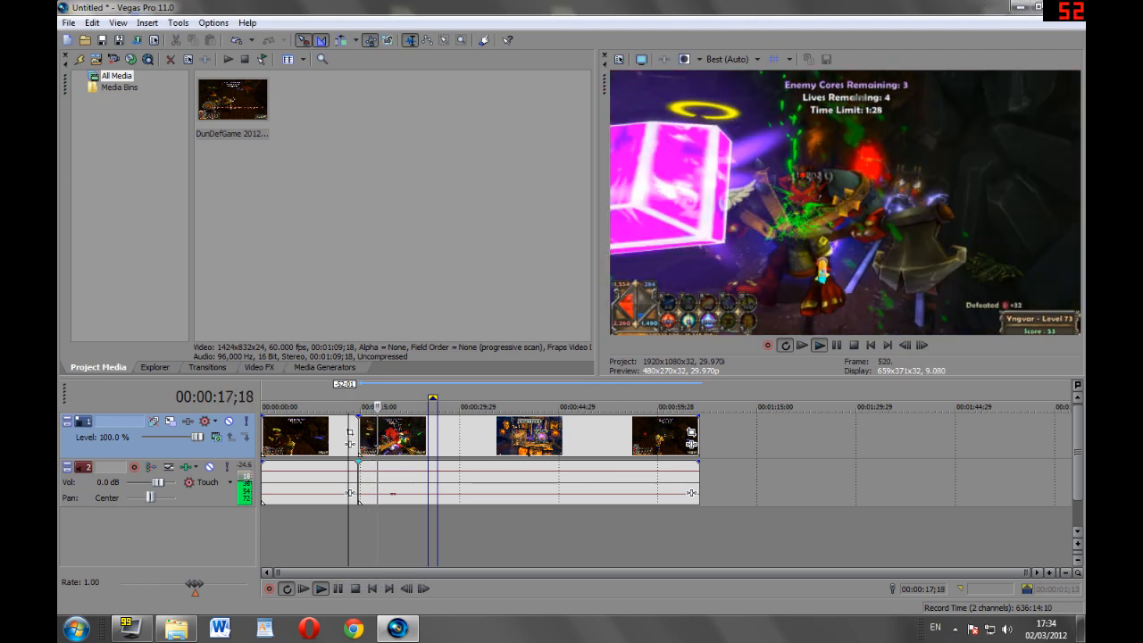
# Stop the playback and set the video preview quality to Good (Auto).
pyautogui.click(355, 589)
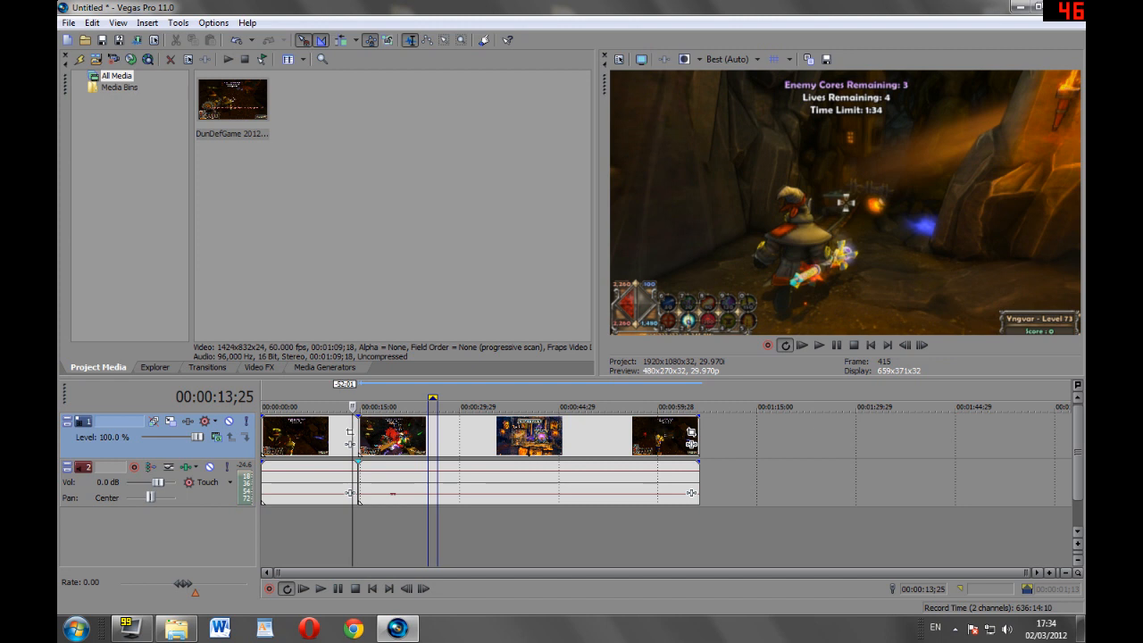
pyautogui.click(729, 59)
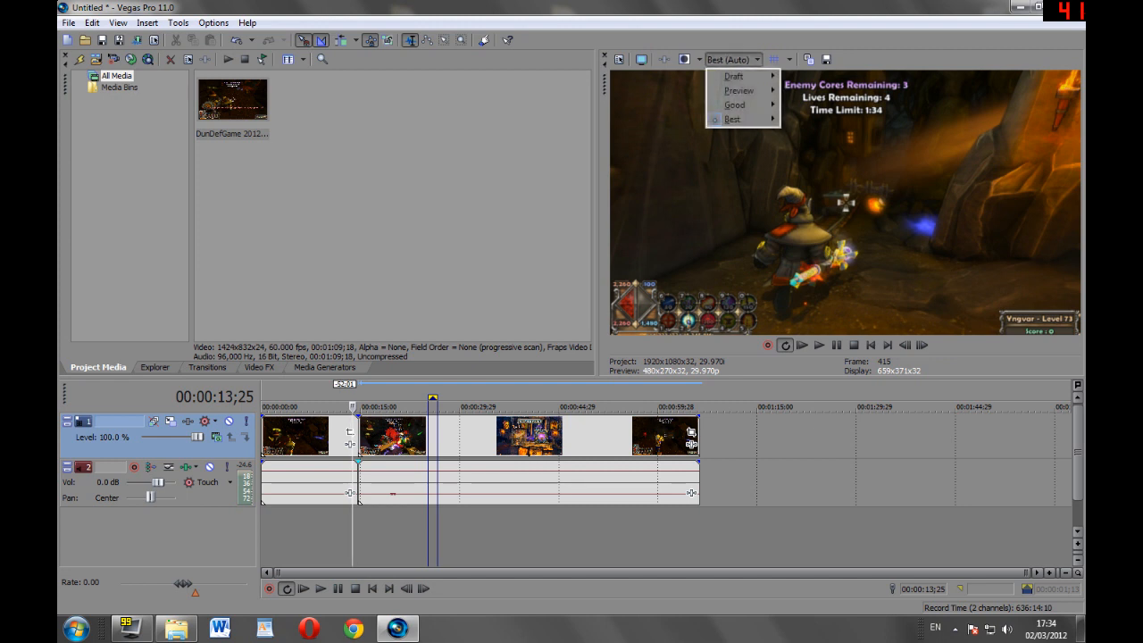
pyautogui.moveTo(735, 105)
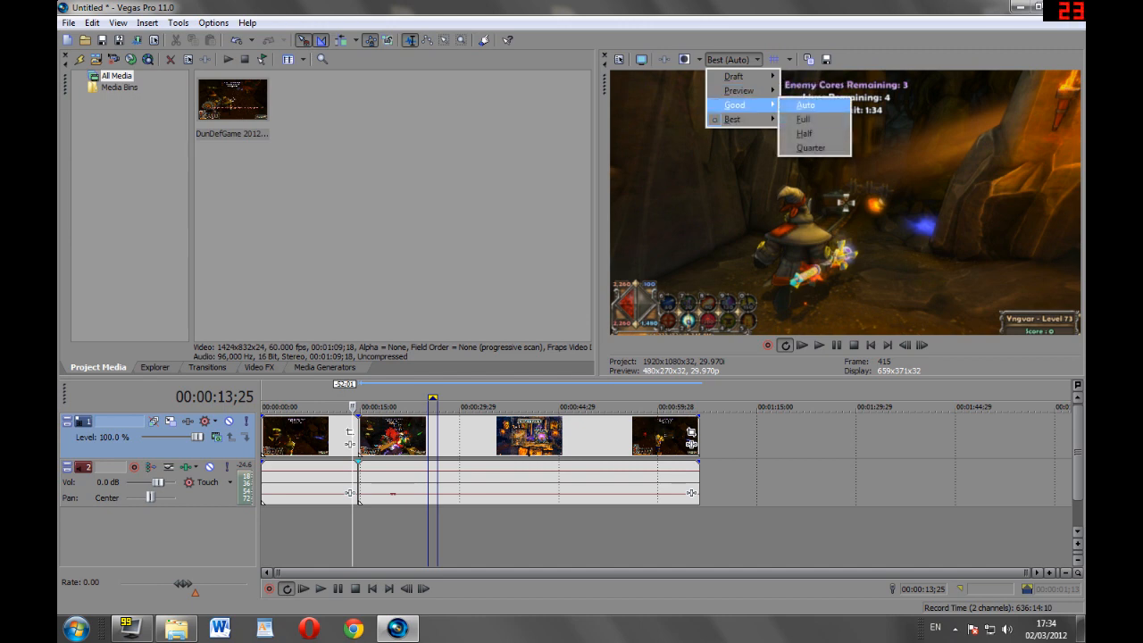
pyautogui.click(806, 104)
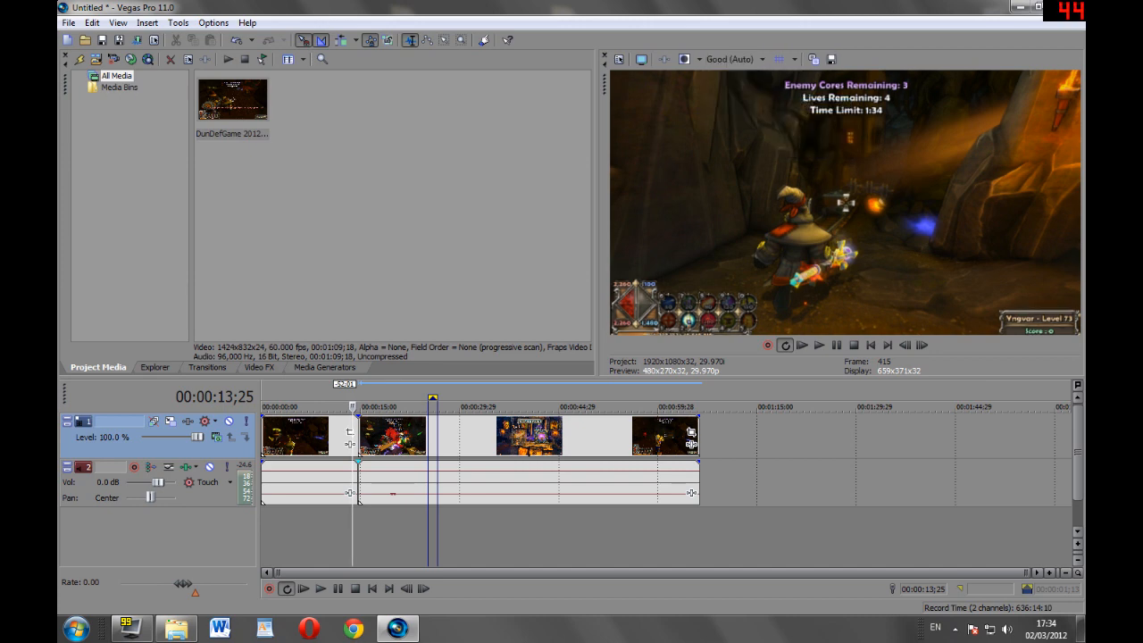
# Play the timeline across the join a couple of times to check the cut at the new preview quality.
pyautogui.click(320, 589)
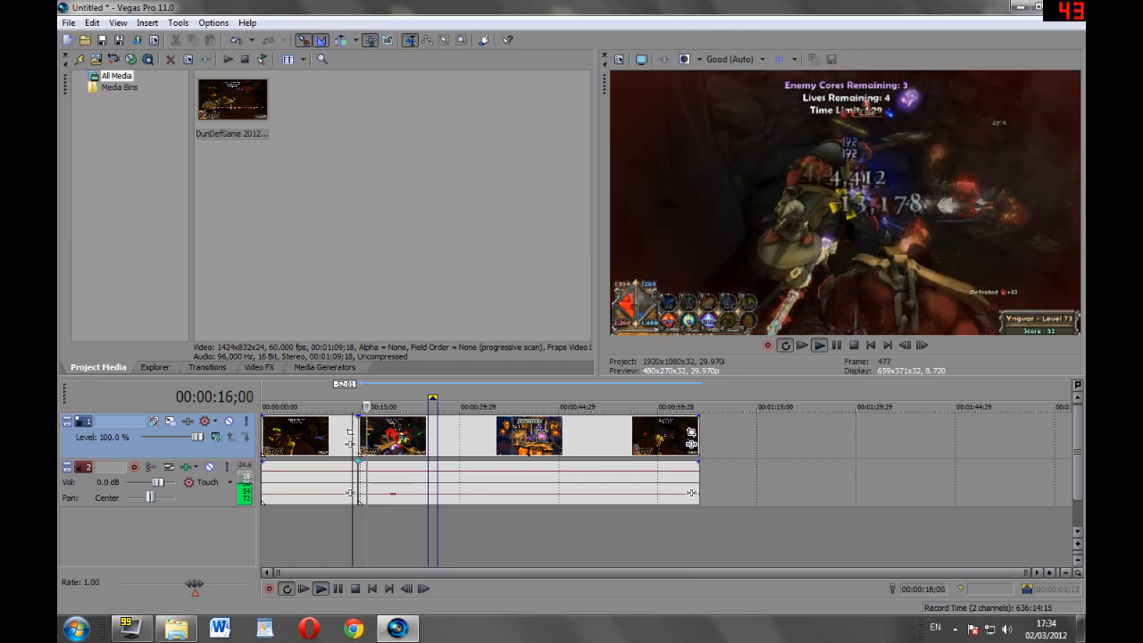
pyautogui.press('space')
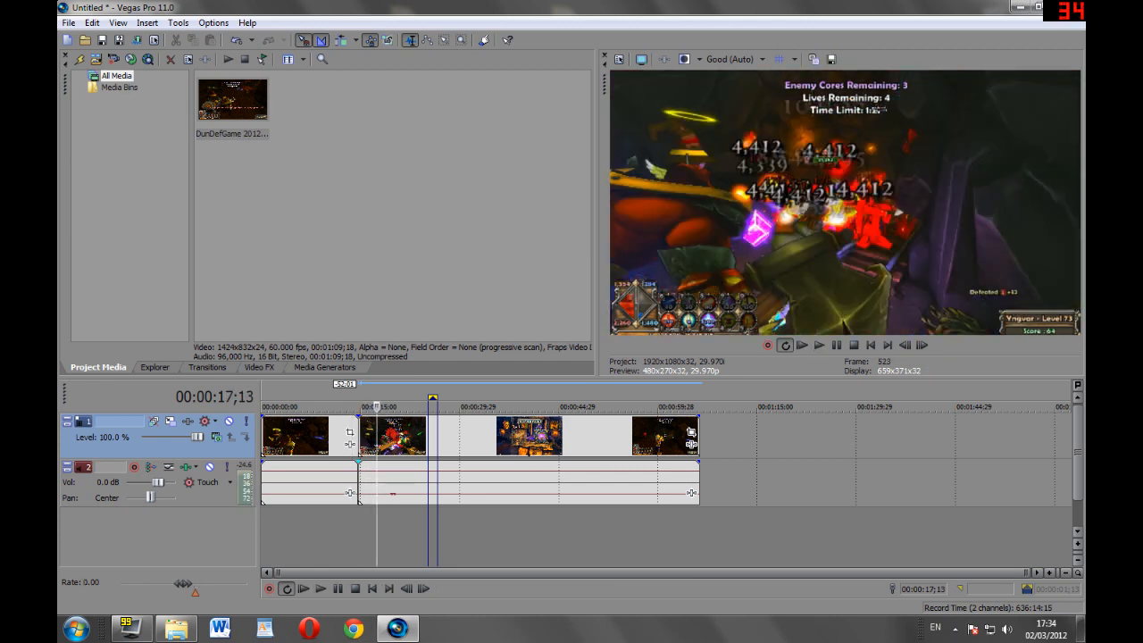
pyautogui.click(320, 588)
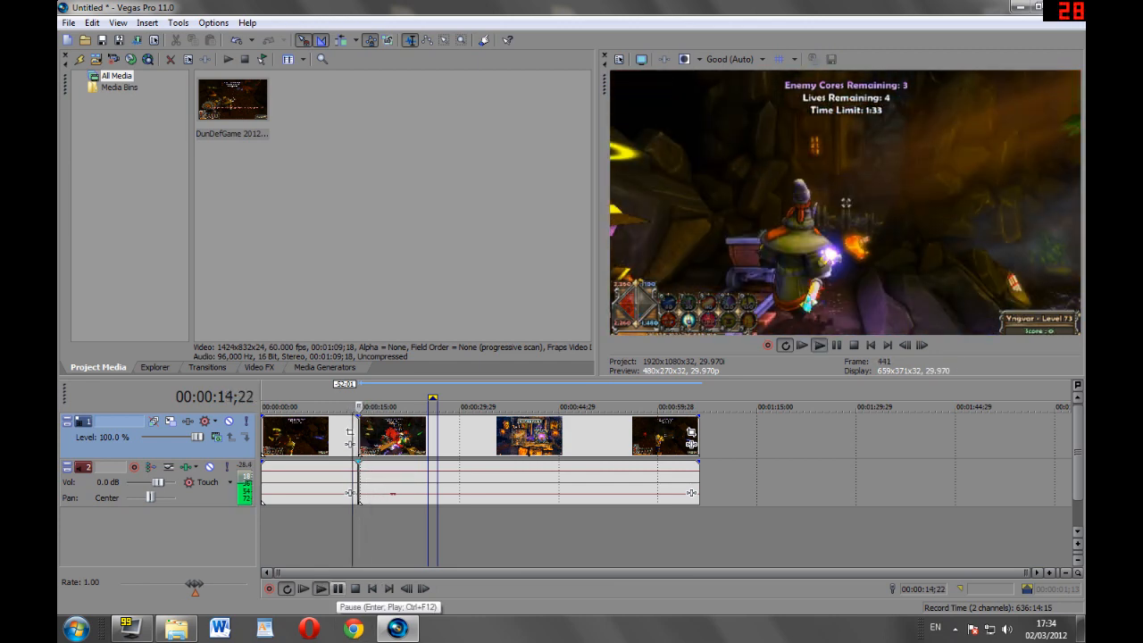
pyautogui.click(338, 588)
pyautogui.click(569, 536)
pyautogui.click(473, 536)
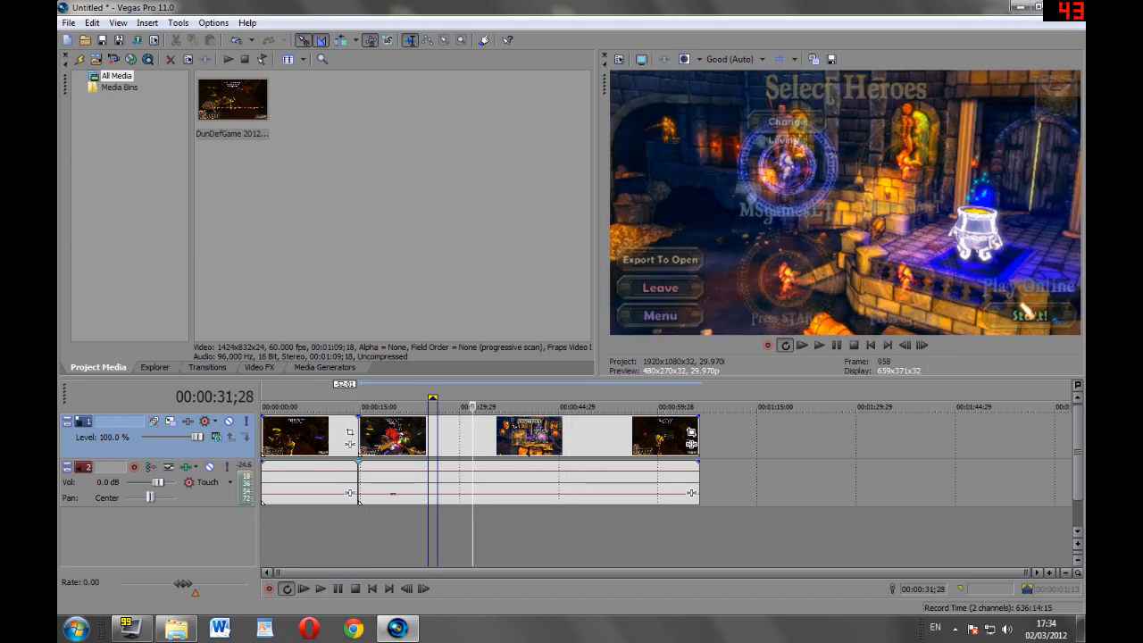
pyautogui.click(492, 536)
pyautogui.click(538, 536)
pyautogui.click(628, 535)
pyautogui.click(566, 536)
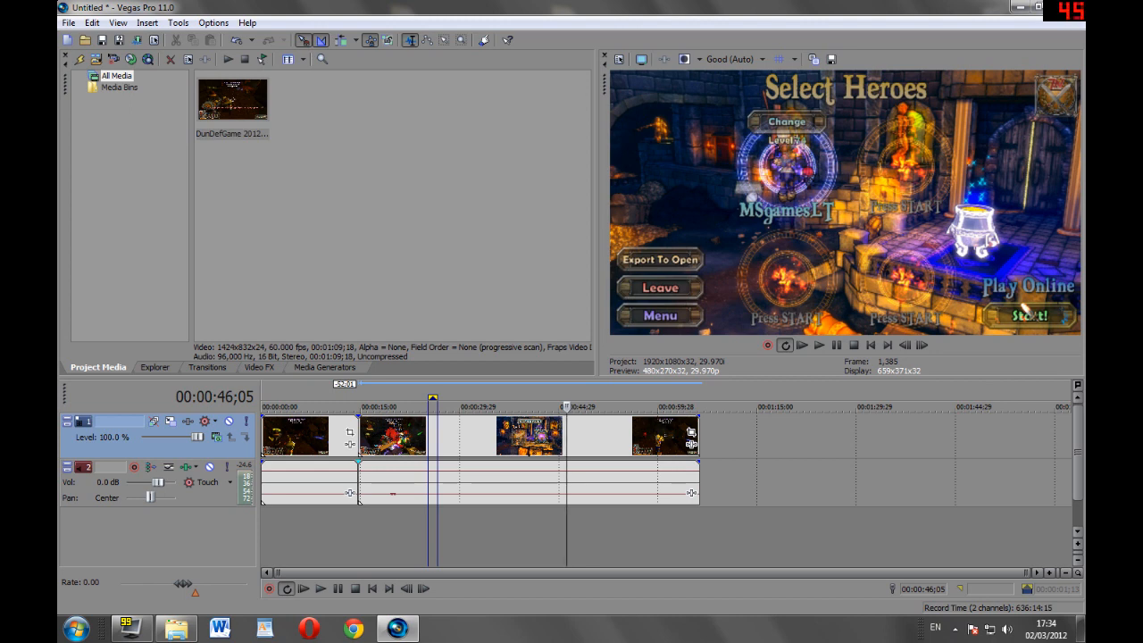
# Delete both clips from the timeline and place the full DunDefGame video on the empty tracks from the start.
pyautogui.click(584, 436)
pyautogui.press('Delete')
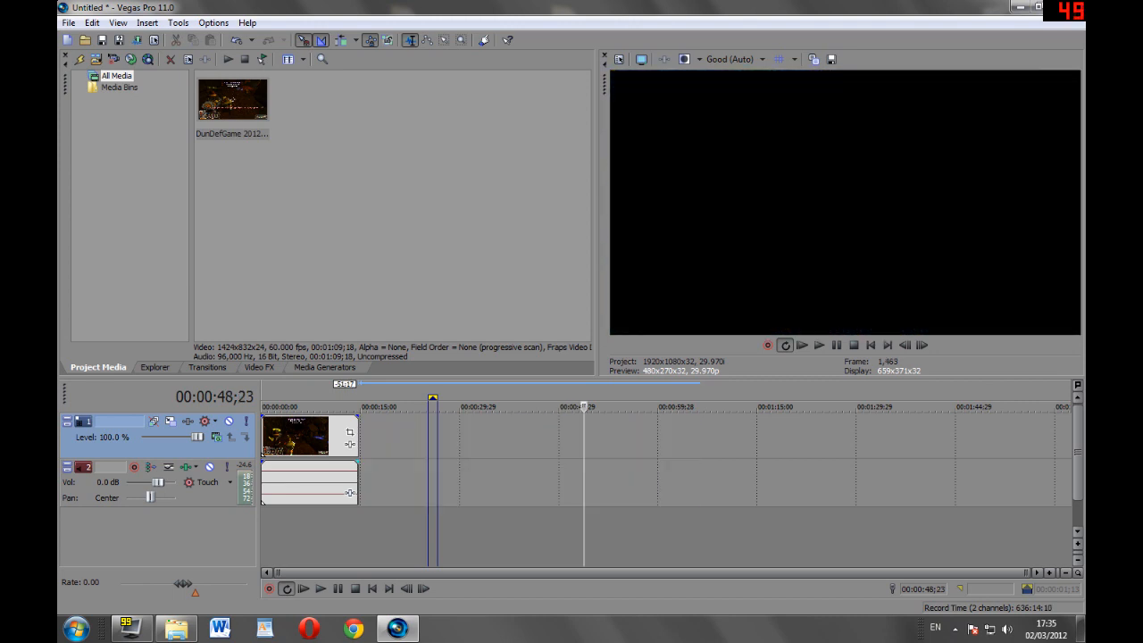
pyautogui.click(283, 436)
pyautogui.press('Delete')
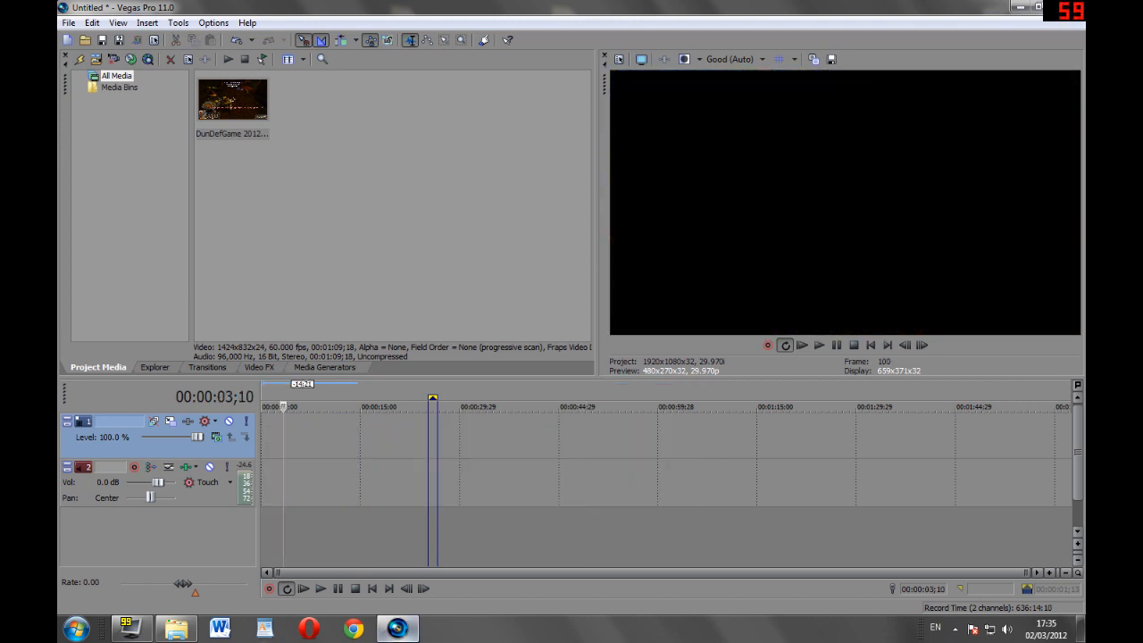
pyautogui.moveTo(232, 99); pyautogui.dragTo(714, 492)
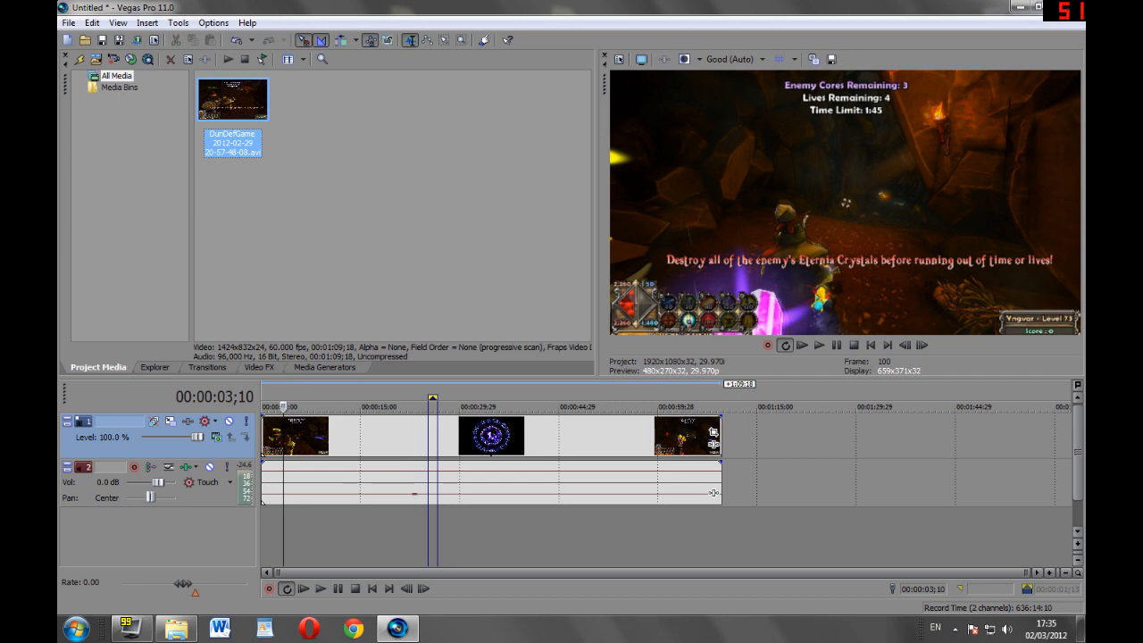
# Open the video effects and view the presets of effects such as Broadcast Colors, Threshold, Soft Contrast and Sepia.
pyautogui.hotkey('alt', '8')
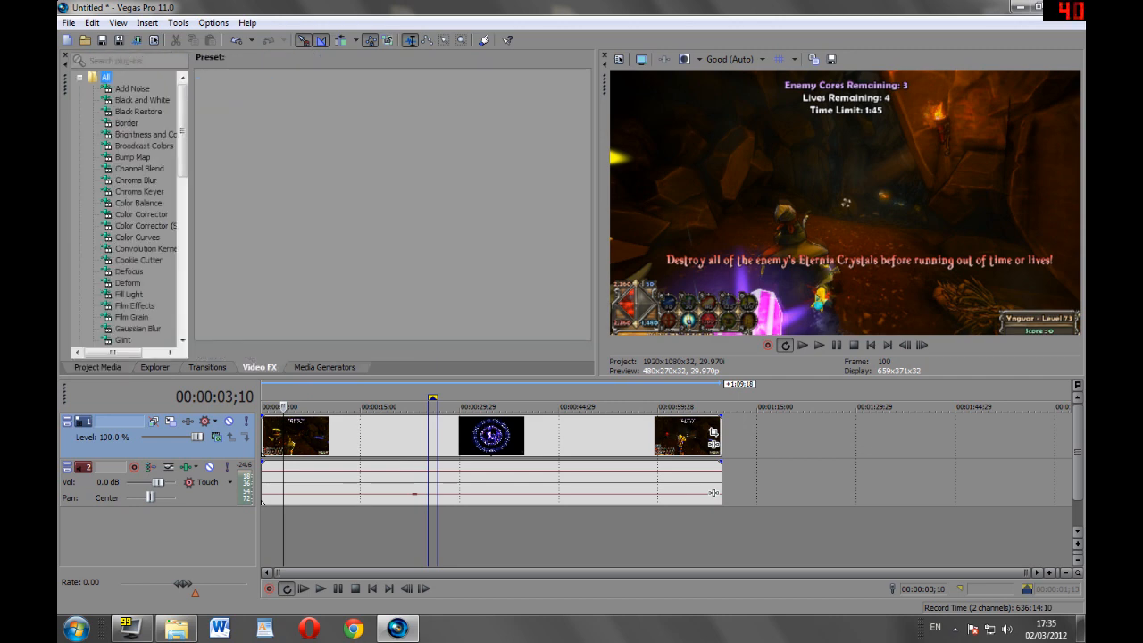
pyautogui.click(143, 145)
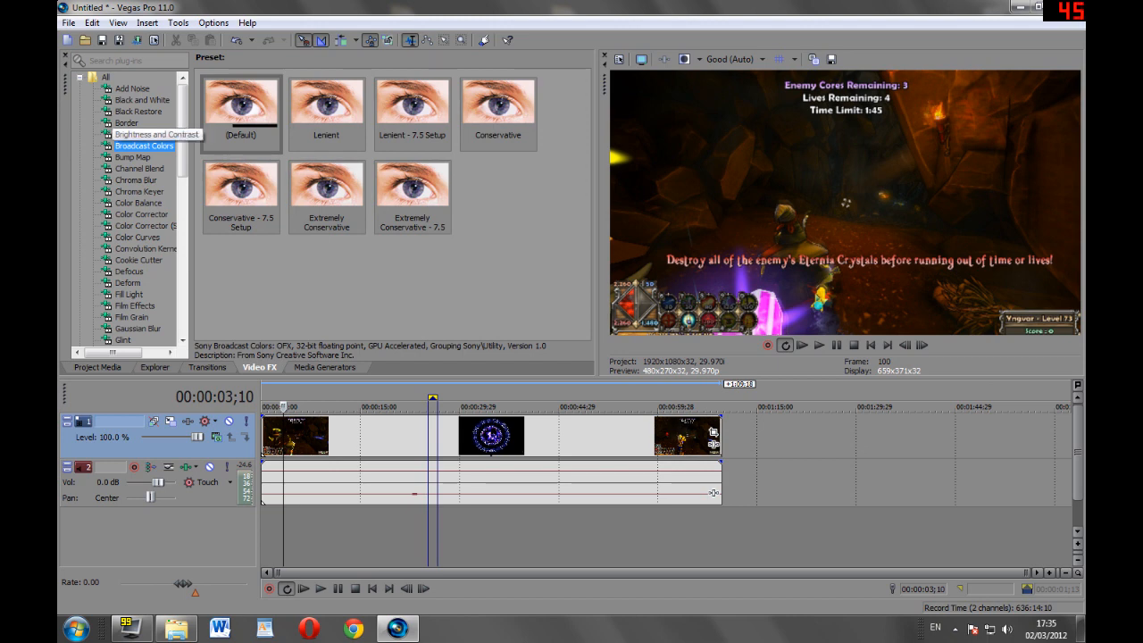
pyautogui.scroll(-15, 134, 143)
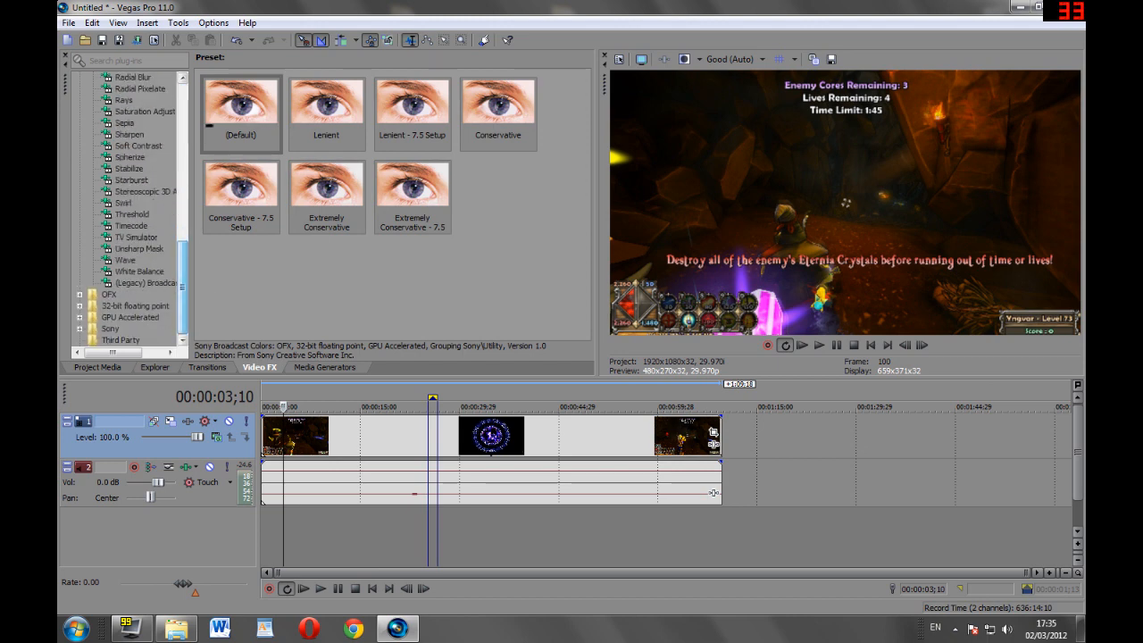
pyautogui.click(133, 215)
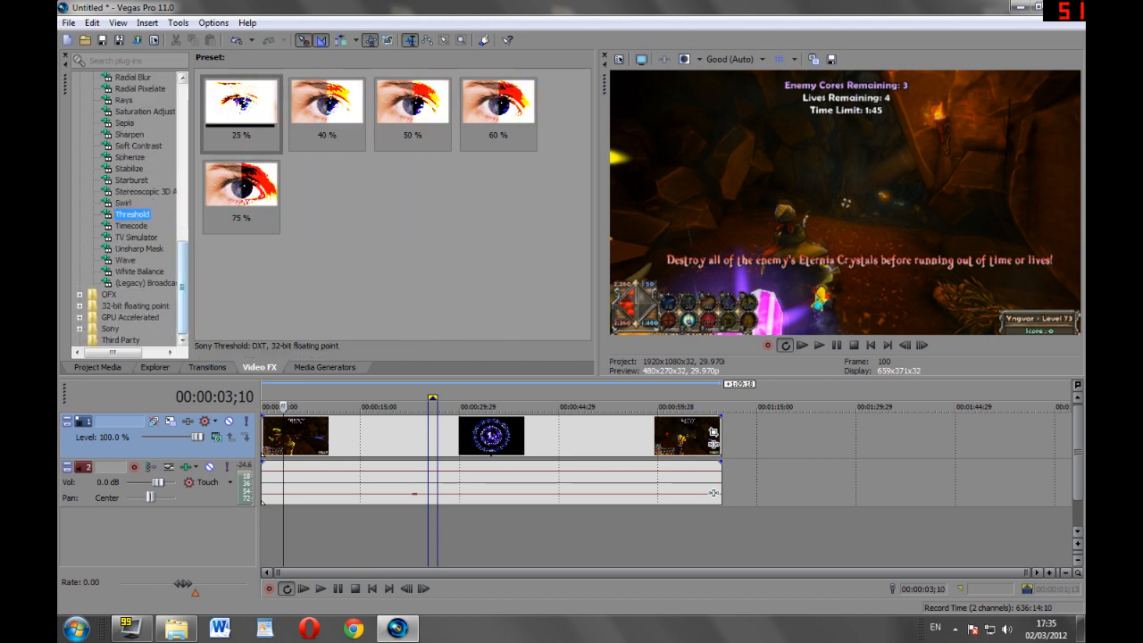
pyautogui.click(138, 145)
pyautogui.click(129, 156)
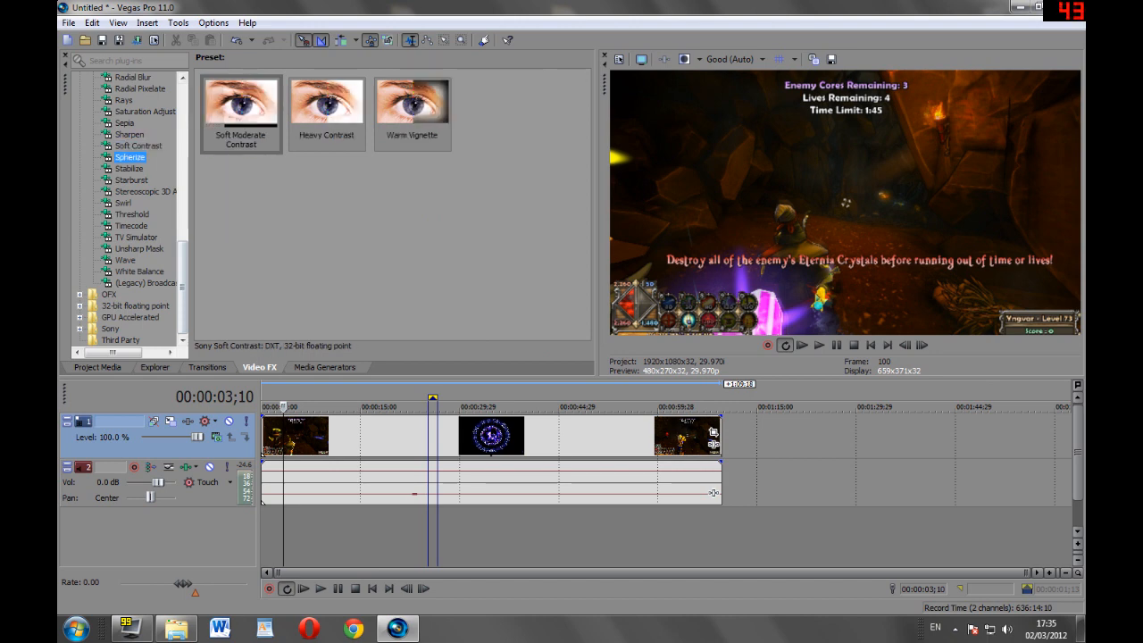
pyautogui.scroll(1, 134, 179)
pyautogui.click(124, 135)
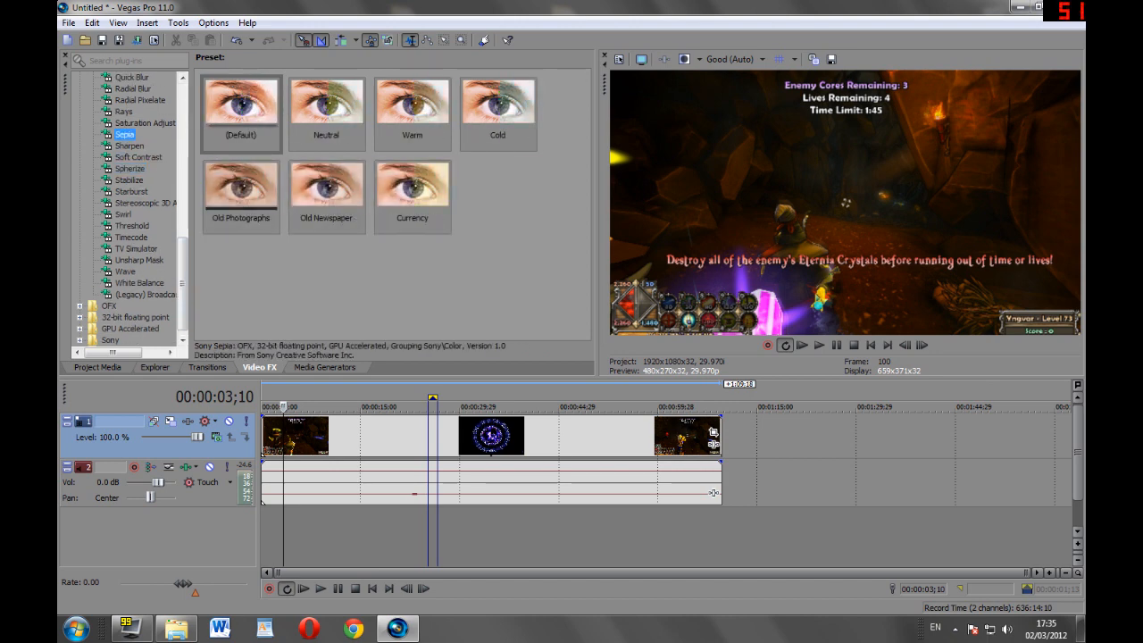
# Go back up the effects list from Sepia to Bump Map, viewing the presets each video effect offers.
pyautogui.moveTo(182, 283); pyautogui.dragTo(182, 248)
pyautogui.press('Up')
pyautogui.press('Up')
pyautogui.press('Up')
pyautogui.press('Up')
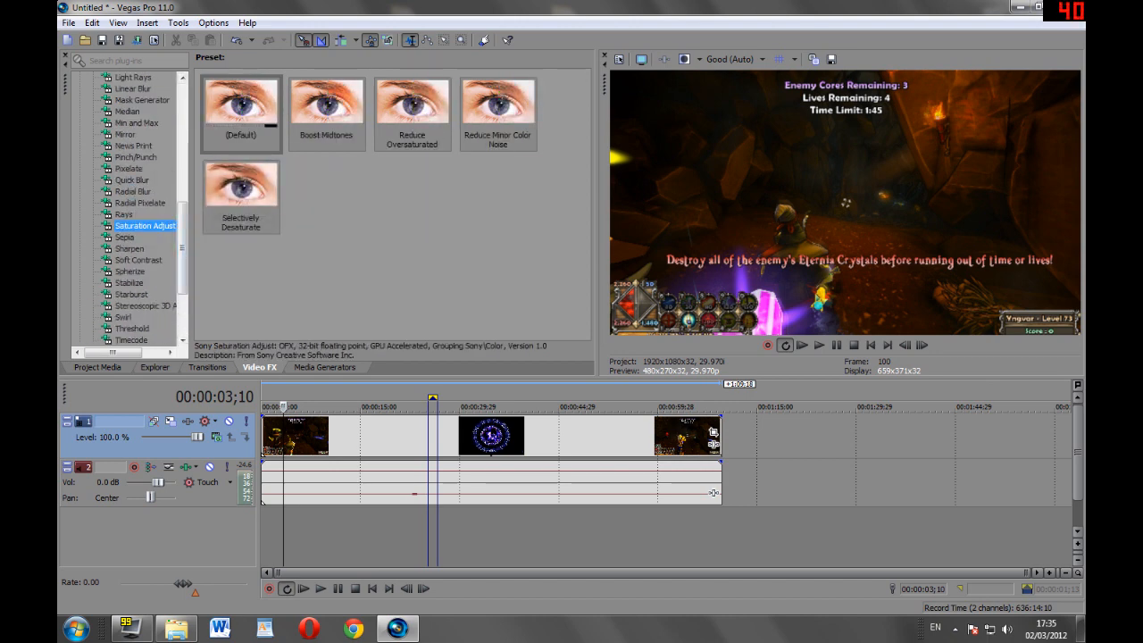
pyautogui.press('Up')
pyautogui.press('Up')
pyautogui.press('Up')
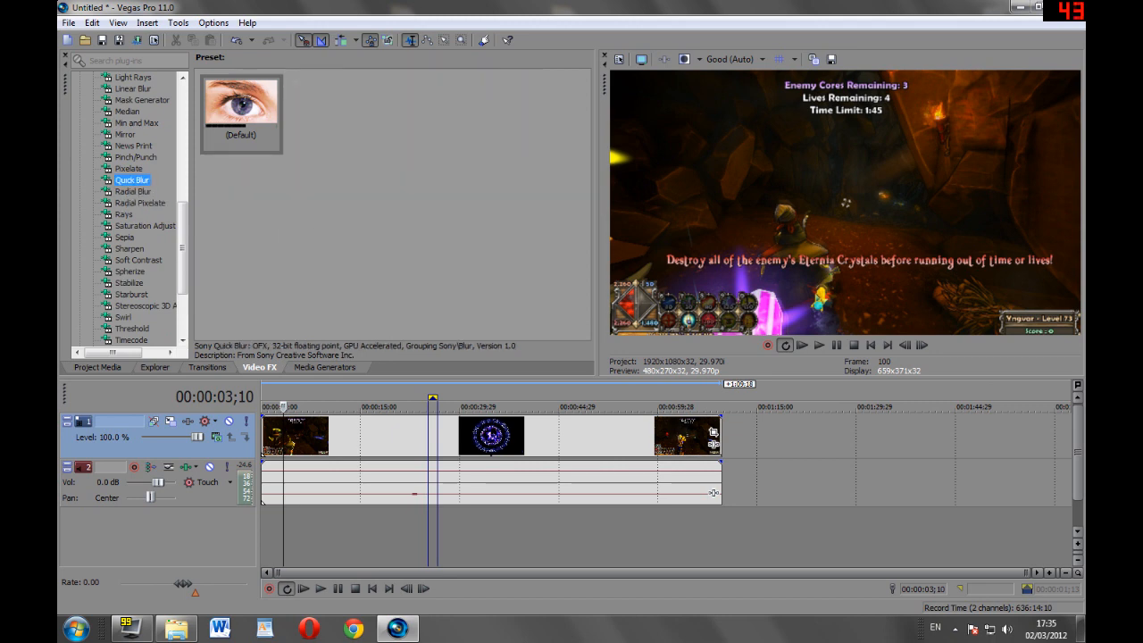
pyautogui.scroll(4, 143, 210)
pyautogui.press('Up')
pyautogui.press('Up')
pyautogui.press('Up')
pyautogui.press('Up')
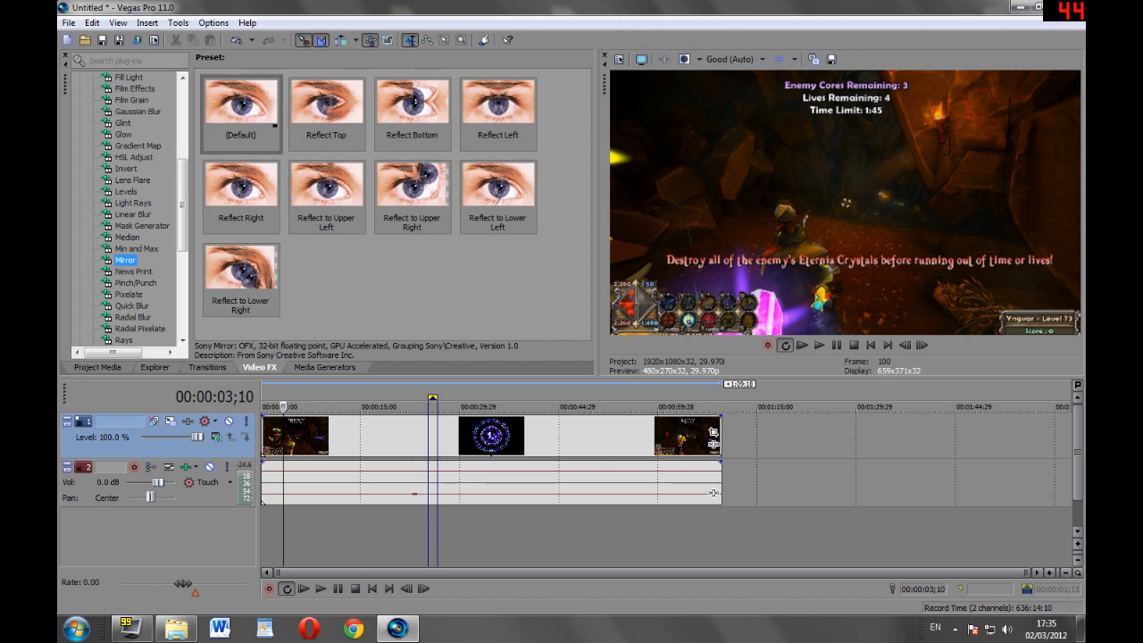
pyautogui.press('Up')
pyautogui.press('Up')
pyautogui.press('Up')
pyautogui.press('Up')
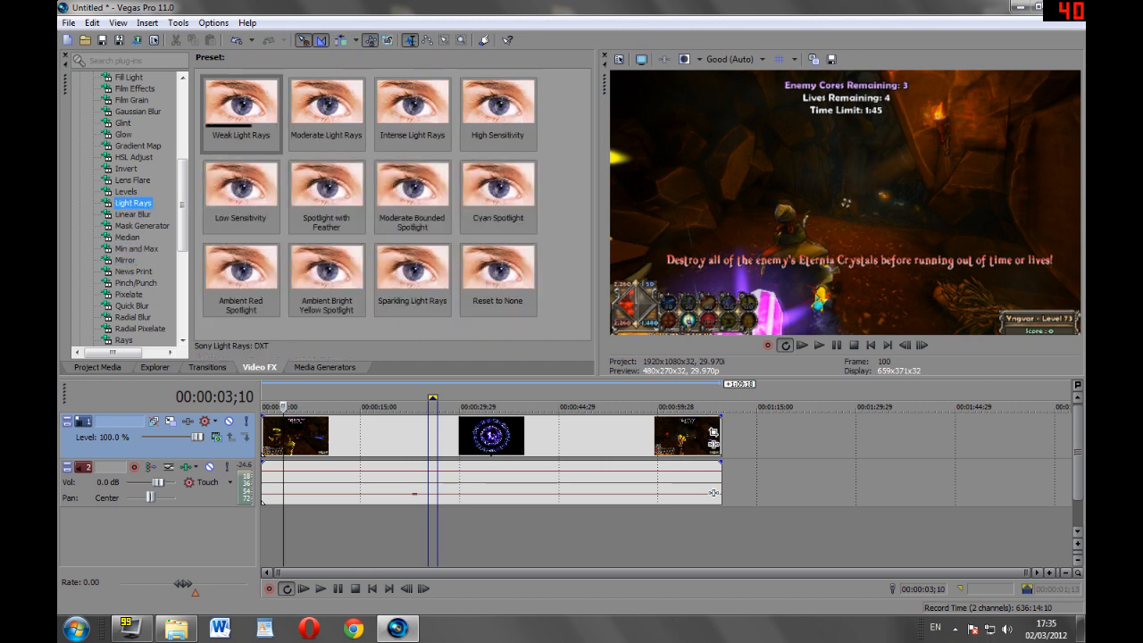
pyautogui.press('Up')
pyautogui.press('Up')
pyautogui.press('Up')
pyautogui.press('Up')
pyautogui.press('Up')
pyautogui.press('Up')
pyautogui.press('Up')
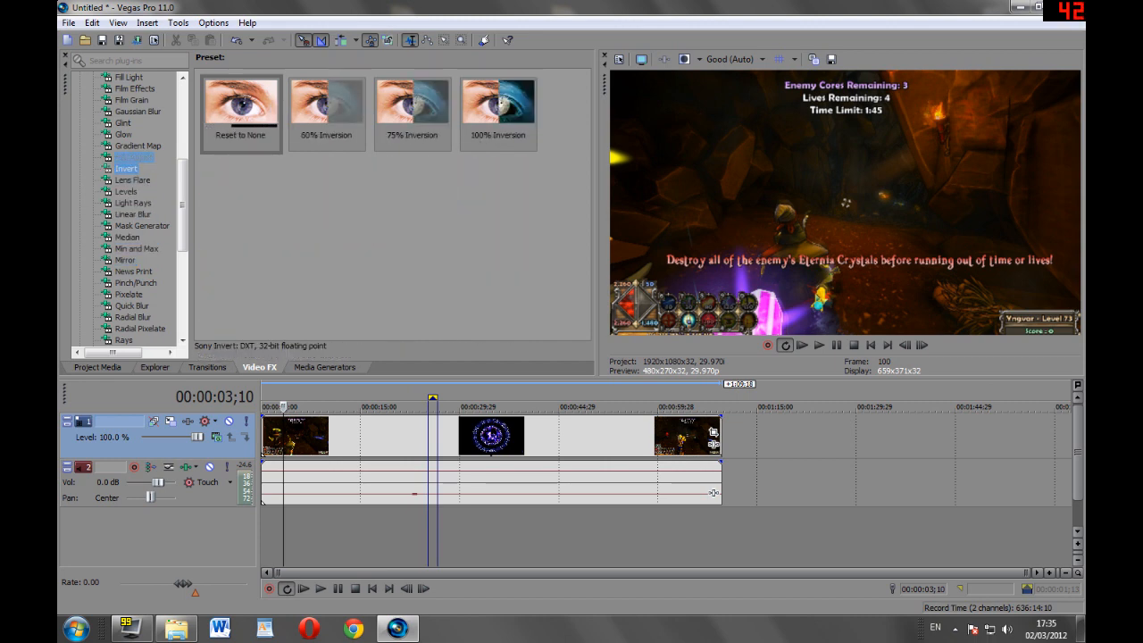
pyautogui.press('Up')
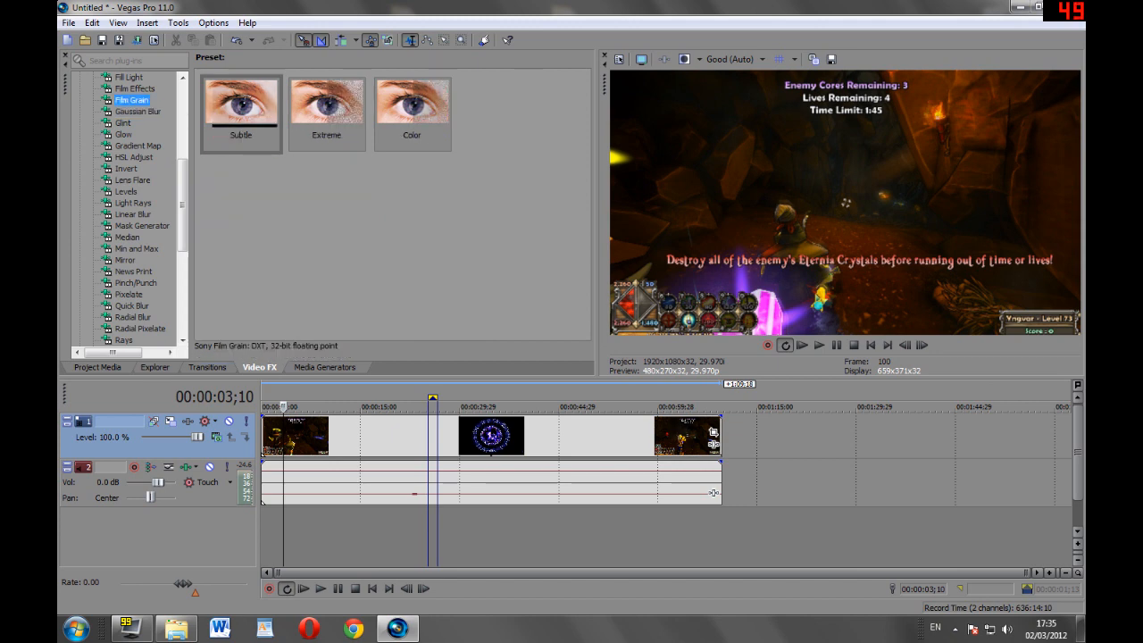
pyautogui.scroll(4, 130, 210)
pyautogui.press('Up')
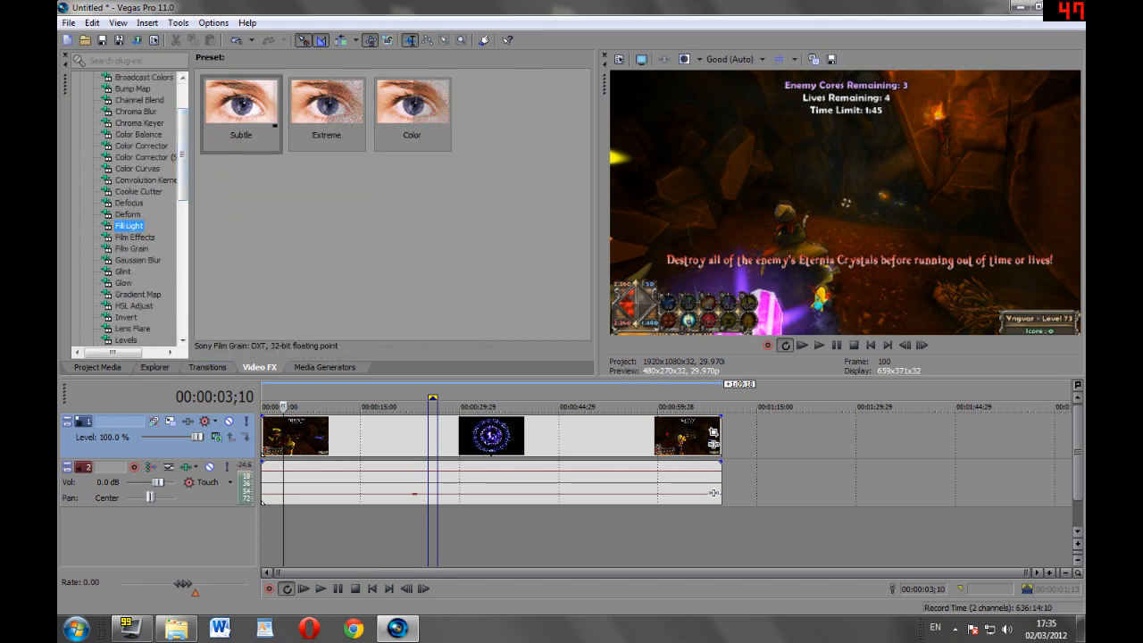
pyautogui.press('Up')
pyautogui.press('Up')
pyautogui.press('Up')
pyautogui.press('Up')
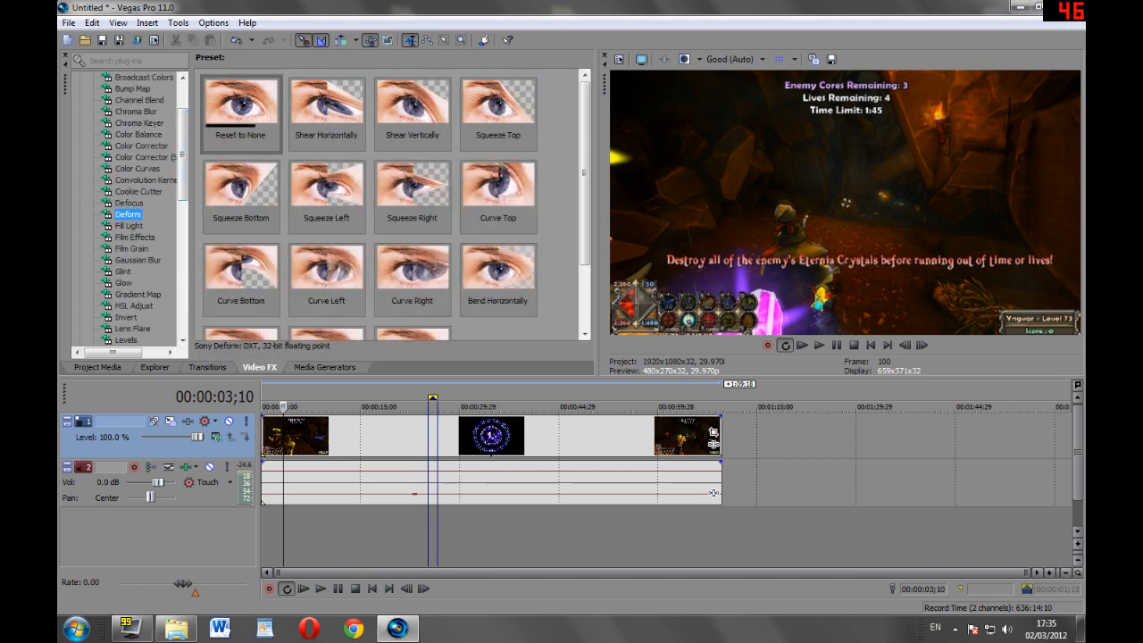
pyautogui.press('Up')
pyautogui.press('Up')
pyautogui.press('Up')
pyautogui.press('Up')
pyautogui.press('Up')
pyautogui.press('Up')
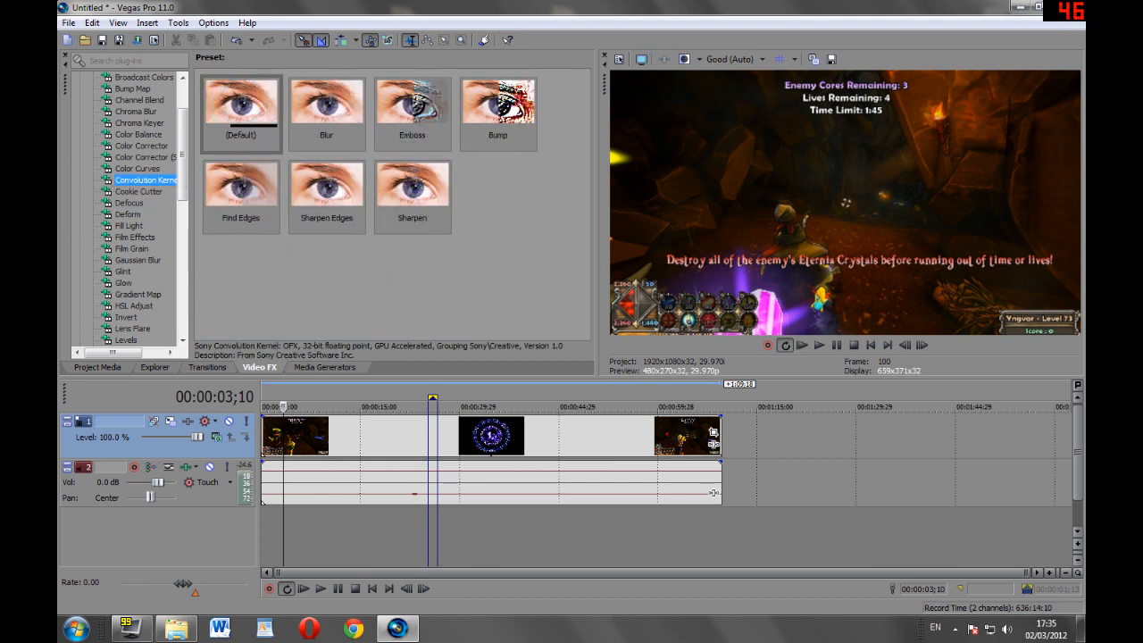
pyautogui.press('Up')
pyautogui.press('Up')
pyautogui.press('Up')
pyautogui.press('Up')
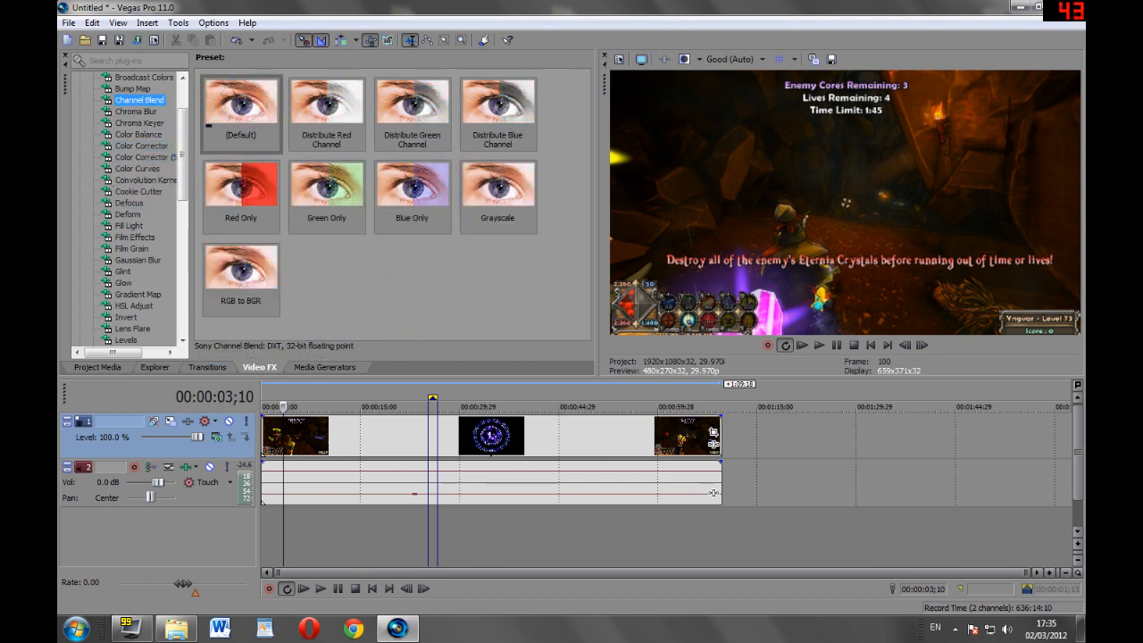
pyautogui.press('Down')
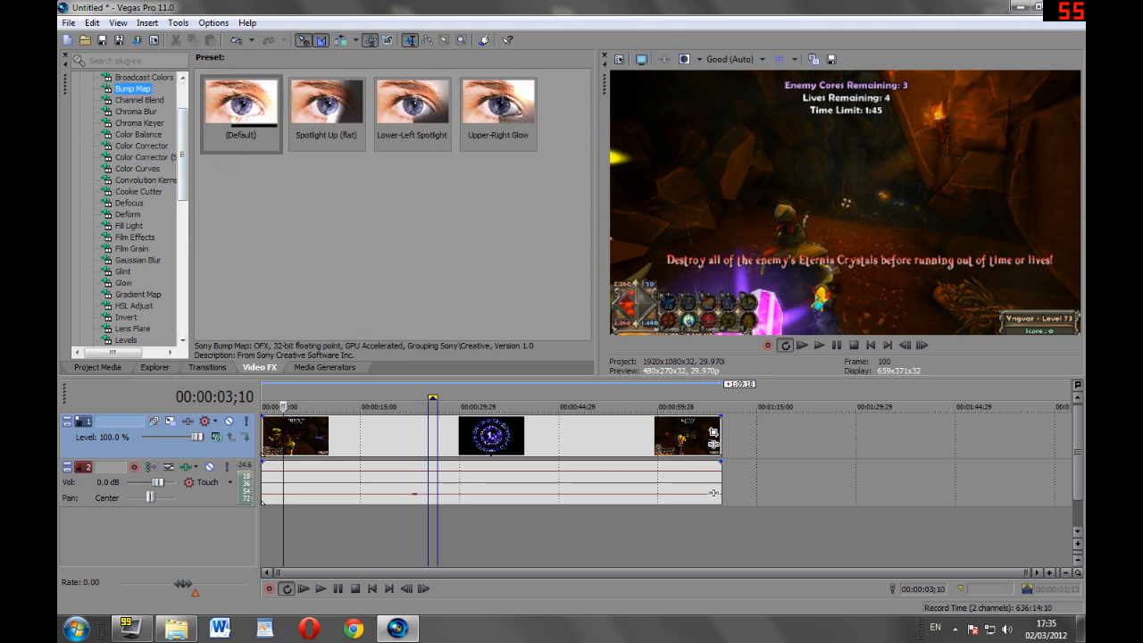
# Apply the White Soft Glow preset of the Glow effect to the clip, with glow percent 0.000, intensity 20.000 and suppression 0.589.
pyautogui.moveTo(183, 155); pyautogui.dragTo(183, 129)
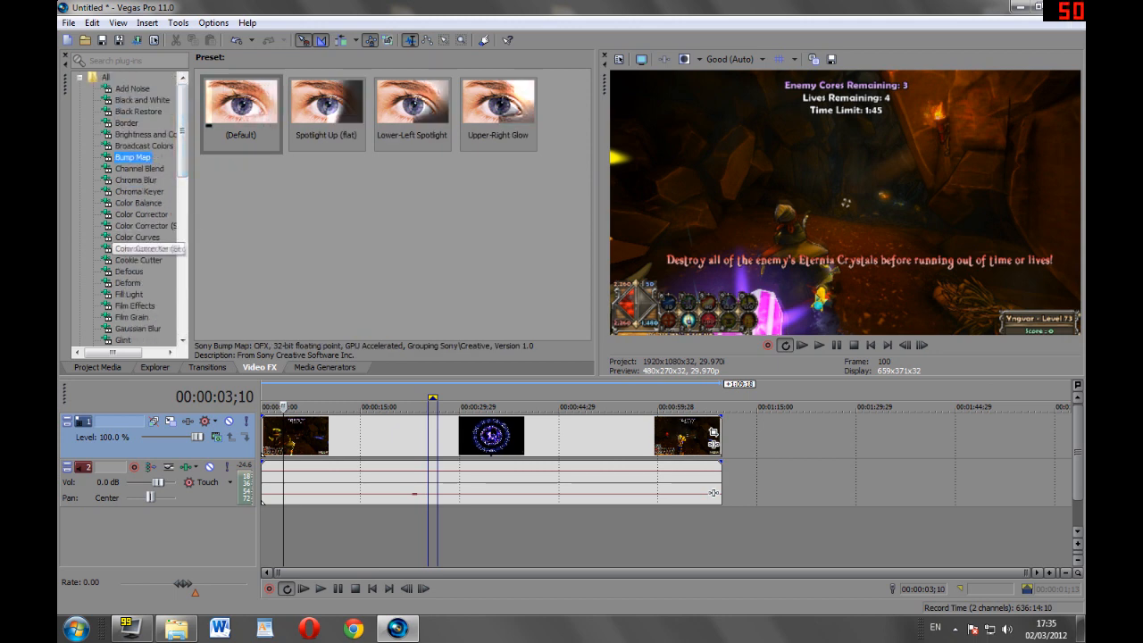
pyautogui.scroll(-1, 125, 210)
pyautogui.click(123, 328)
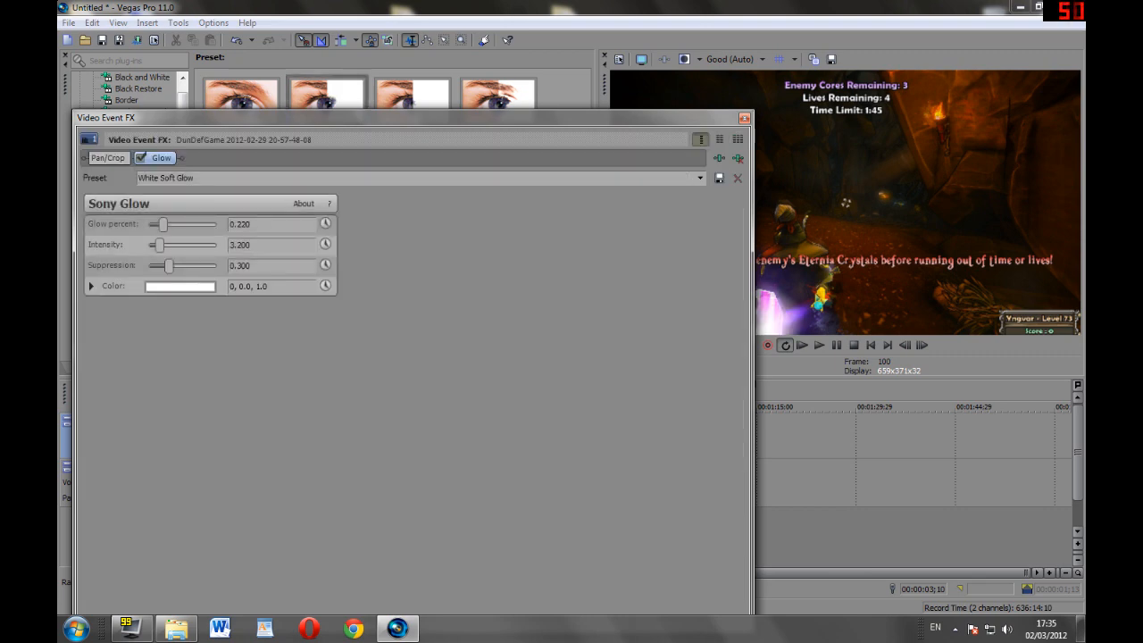
pyautogui.moveTo(162, 224)
pyautogui.mouseDown()
pyautogui.moveTo(217, 224)
pyautogui.moveTo(149, 224)
pyautogui.mouseUp()
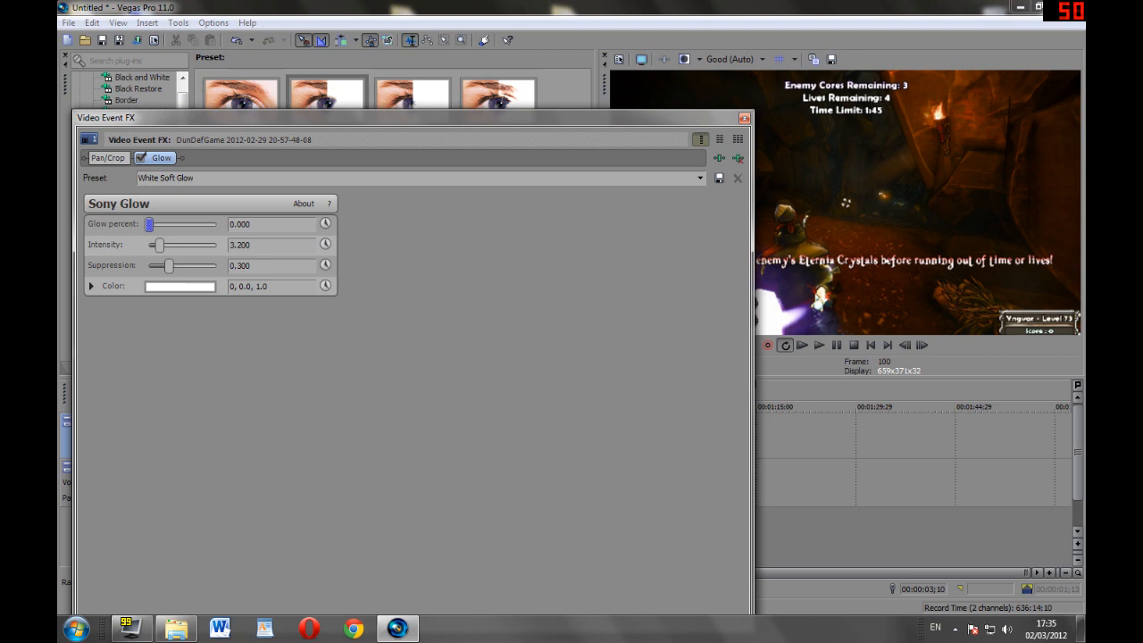
pyautogui.moveTo(160, 244); pyautogui.dragTo(188, 266)
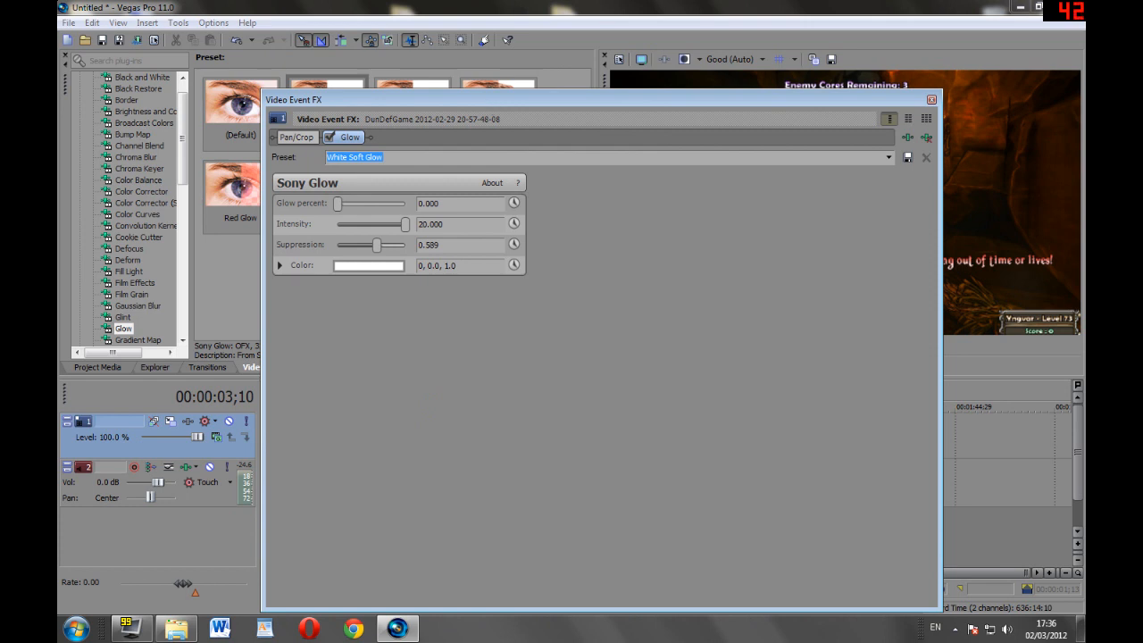
# Look over the clip's Pan/Crop settings and the Glow color options, disable the Glow effect and close the effects window.
pyautogui.moveTo(882, 613); pyautogui.dragTo(879, 515)
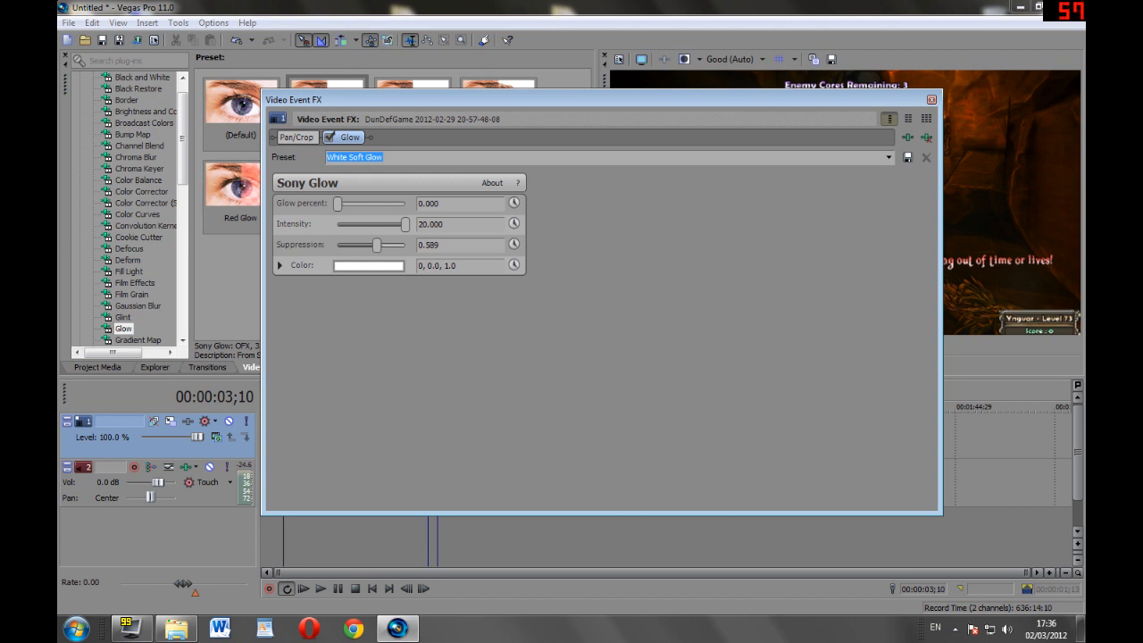
pyautogui.click(295, 137)
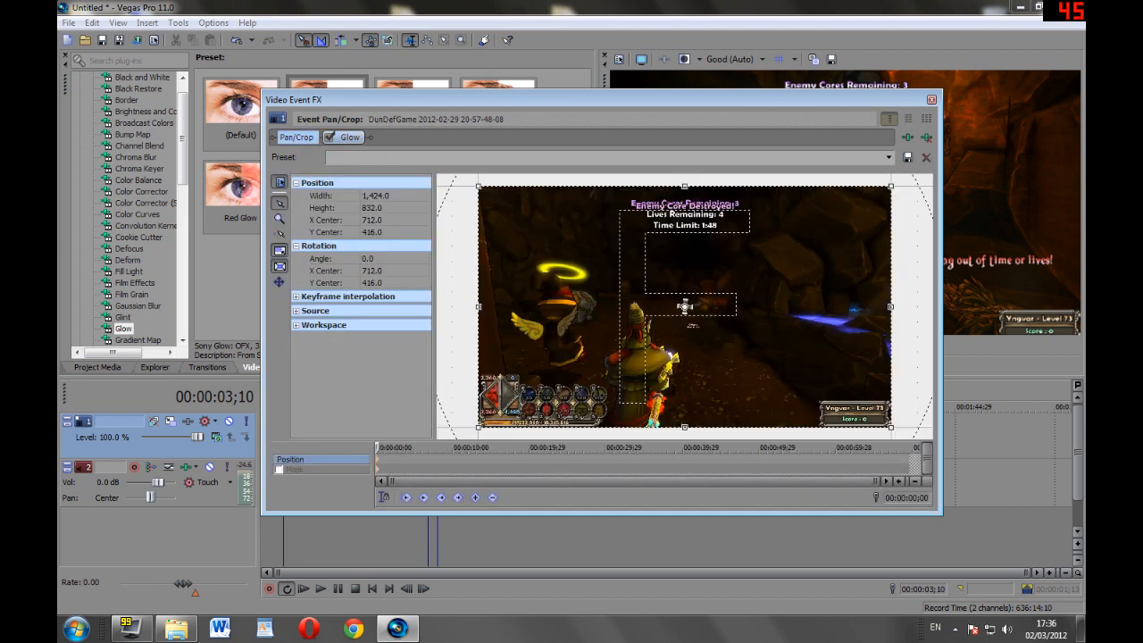
pyautogui.click(349, 136)
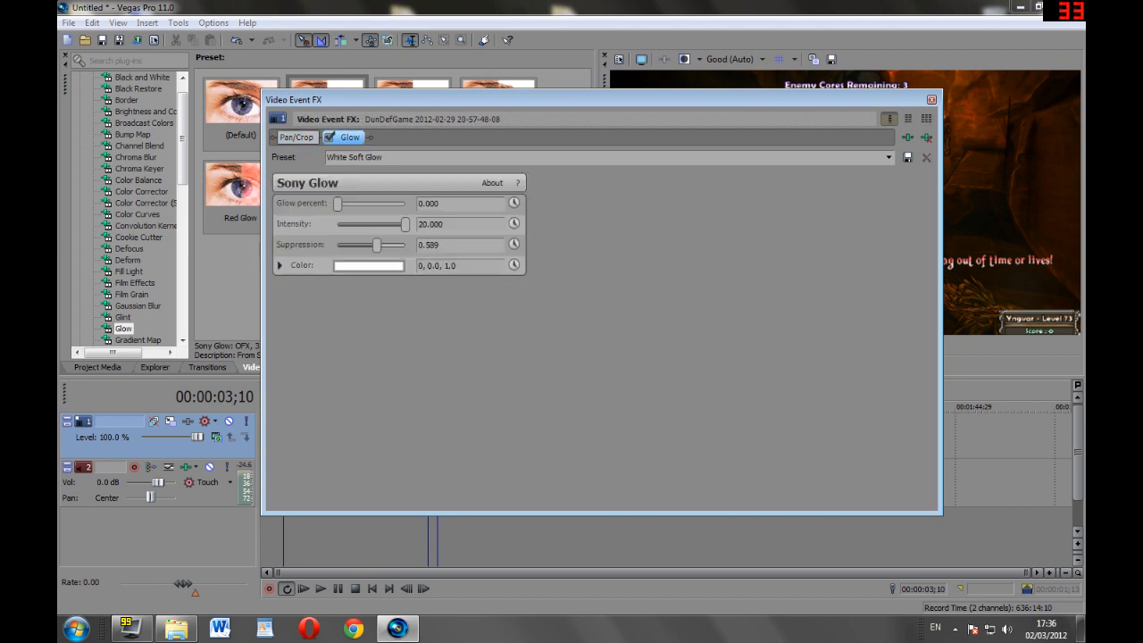
pyautogui.click(280, 265)
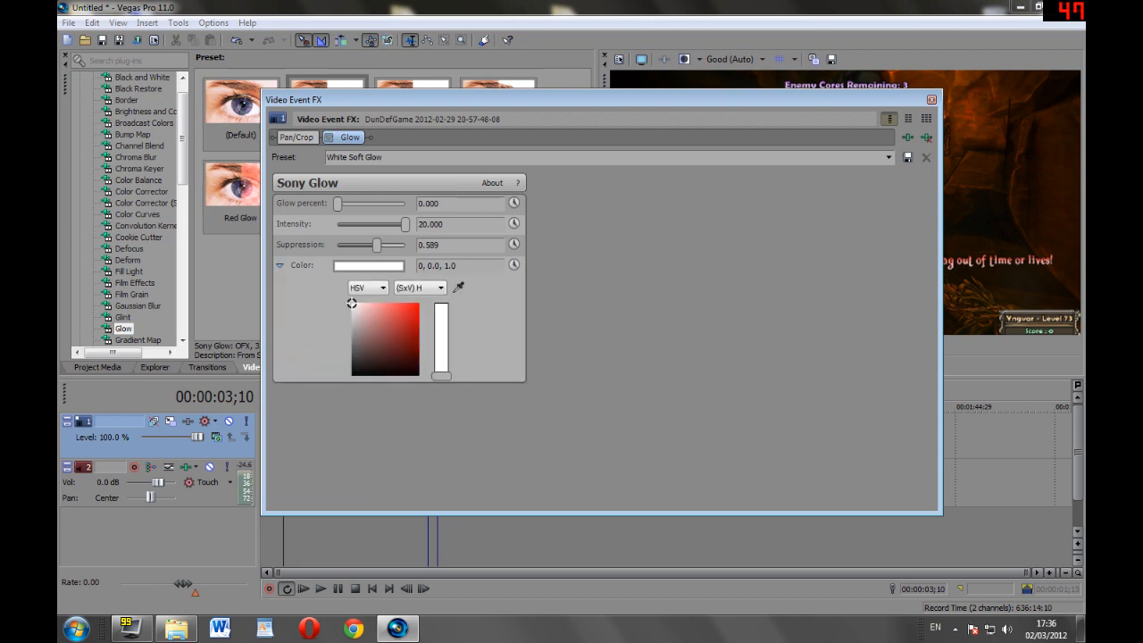
pyautogui.click(280, 266)
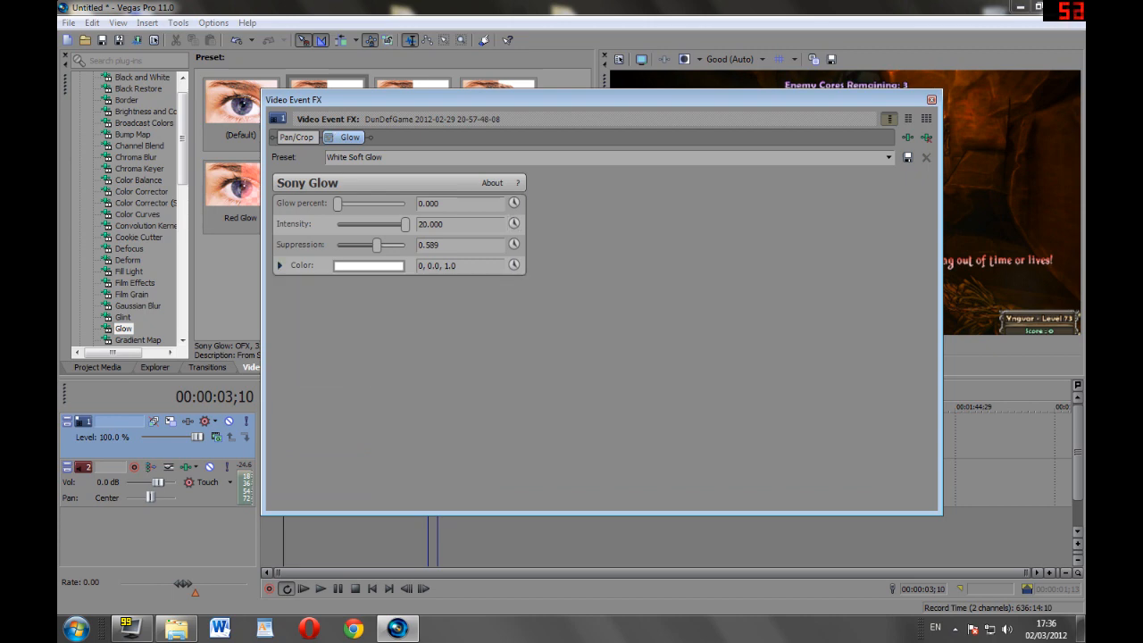
pyautogui.click(931, 99)
# Add the Sparkle preset of the Glint effect to the clip and move its settings window clear of the preview.
pyautogui.press('Up')
pyautogui.moveTo(241, 107); pyautogui.dragTo(384, 436)
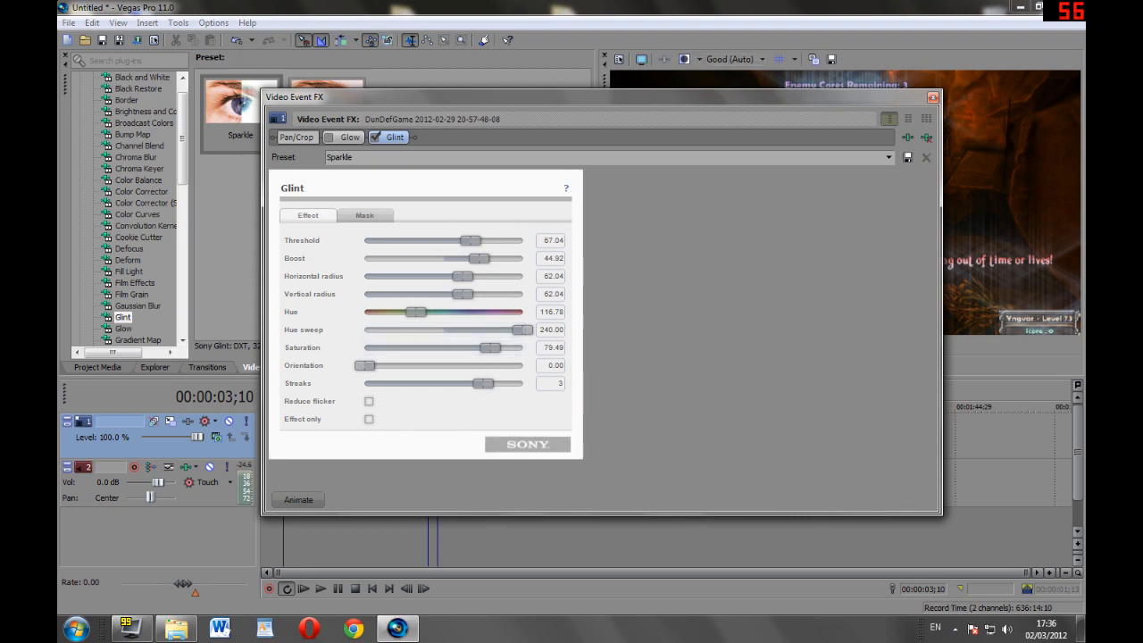
pyautogui.moveTo(720, 97); pyautogui.dragTo(574, 166)
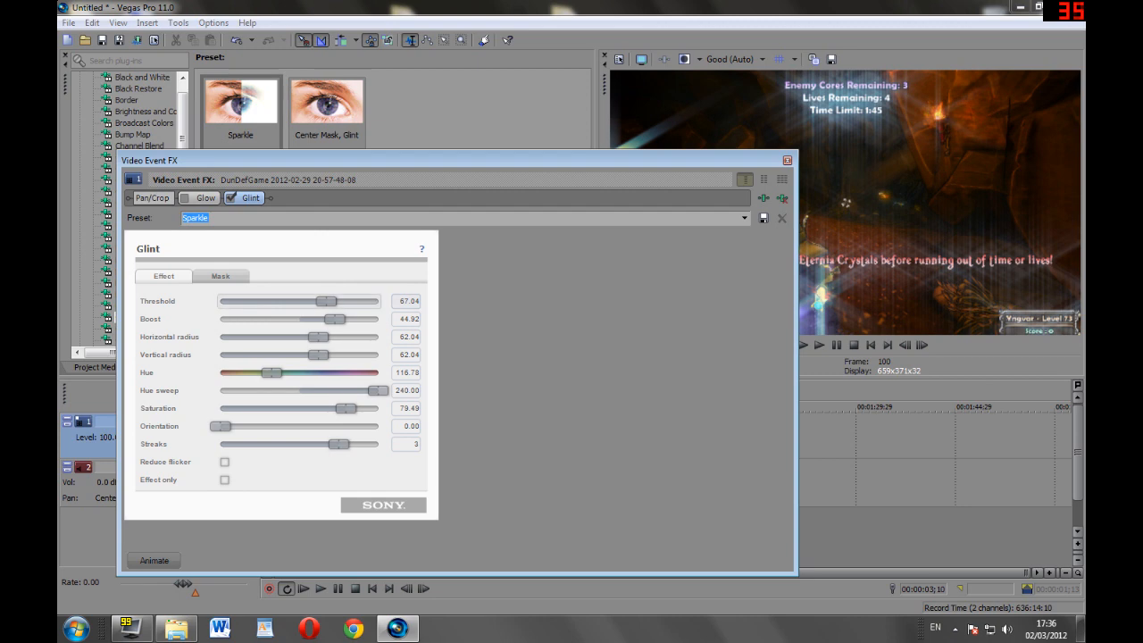
# Set the Glint effect's Threshold to 50.75, Boost to 76.59, Vertical radius to 35.80 and Hue sweep to 192.22.
pyautogui.moveTo(327, 301); pyautogui.dragTo(359, 319)
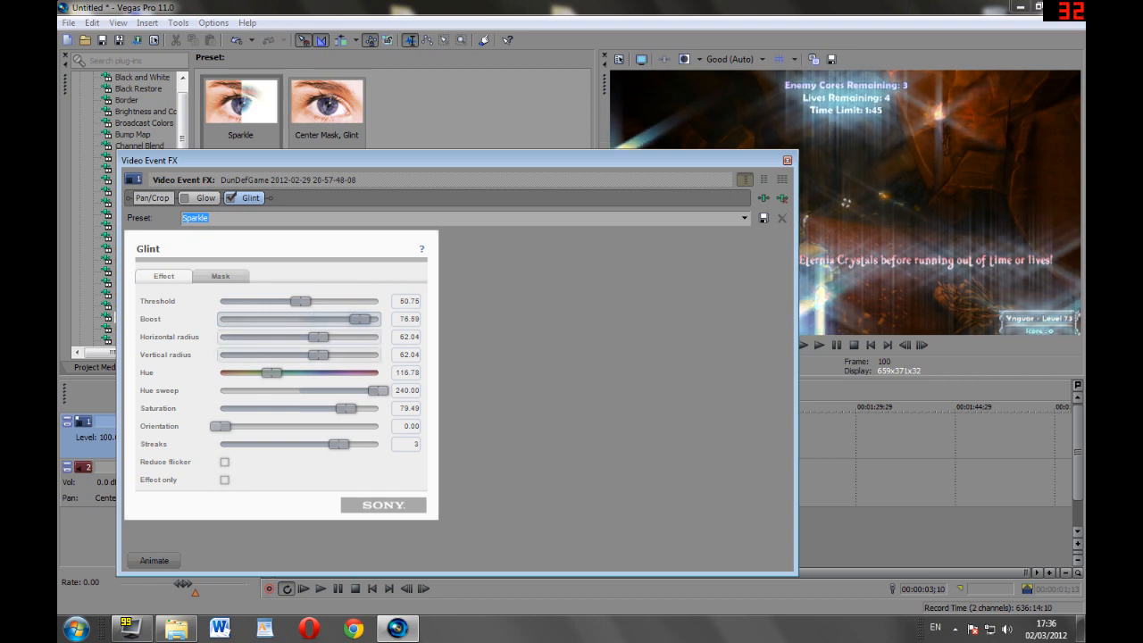
pyautogui.moveTo(318, 355); pyautogui.dragTo(277, 355)
pyautogui.moveTo(378, 390)
pyautogui.mouseDown()
pyautogui.moveTo(314, 390)
pyautogui.moveTo(361, 391)
pyautogui.mouseUp()
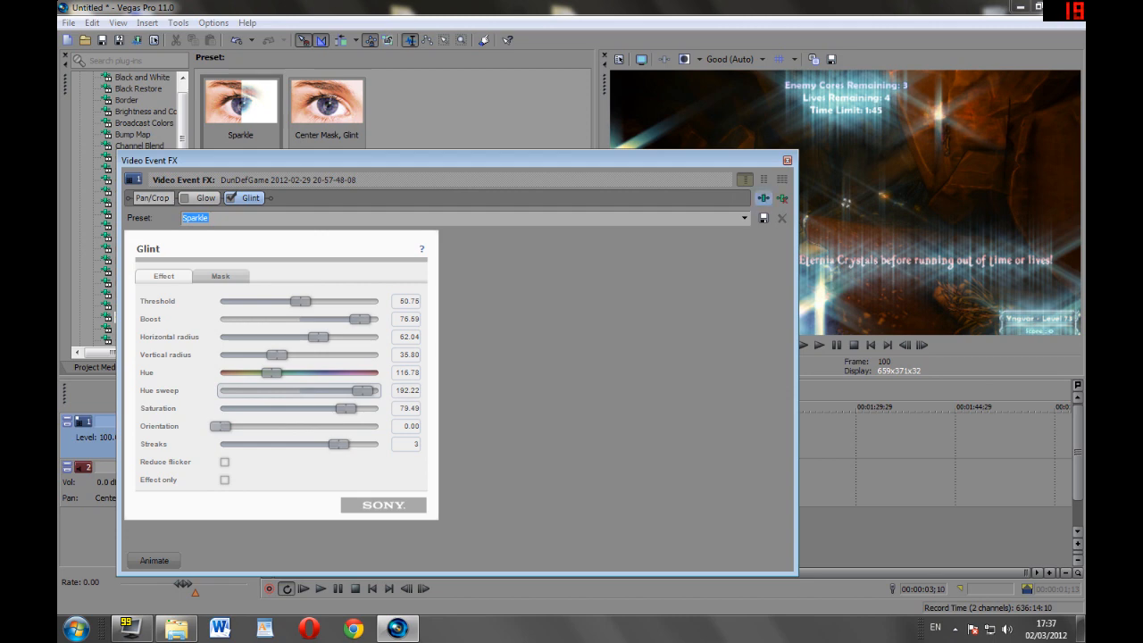
pyautogui.click(787, 160)
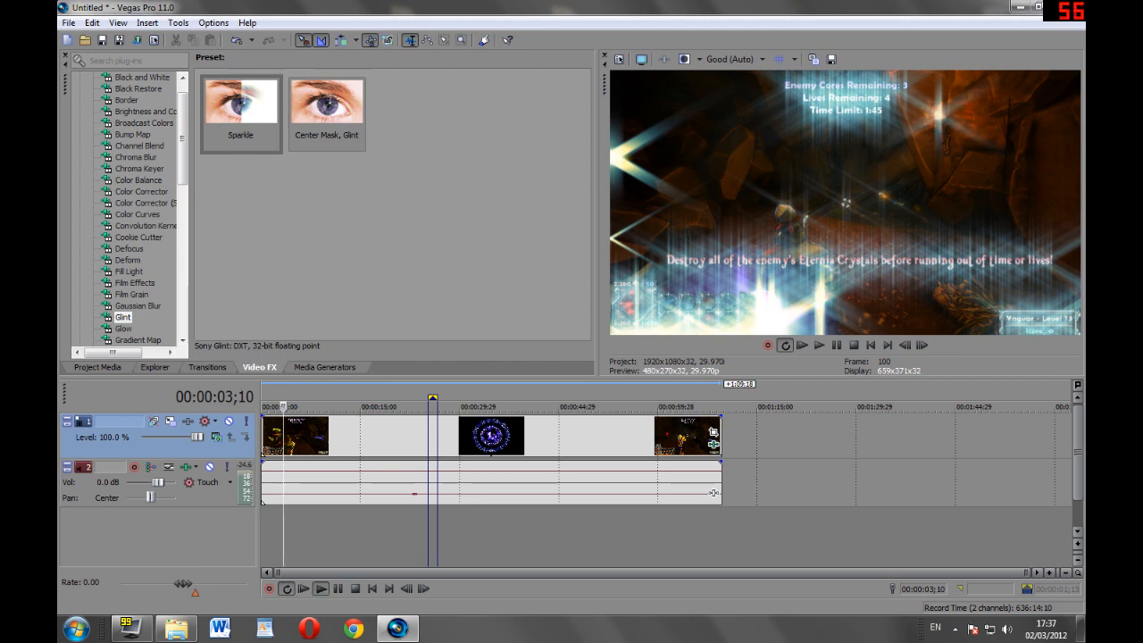
# Play the clip in several passes to preview how the Glint effect looks in motion.
pyautogui.click(320, 589)
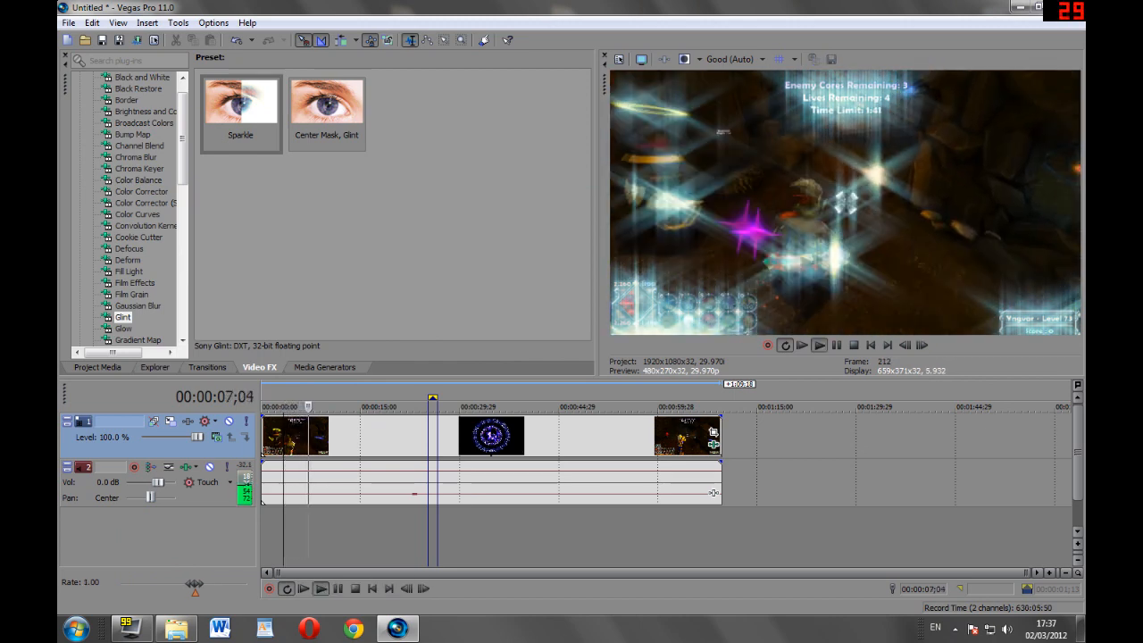
pyautogui.press('Return')
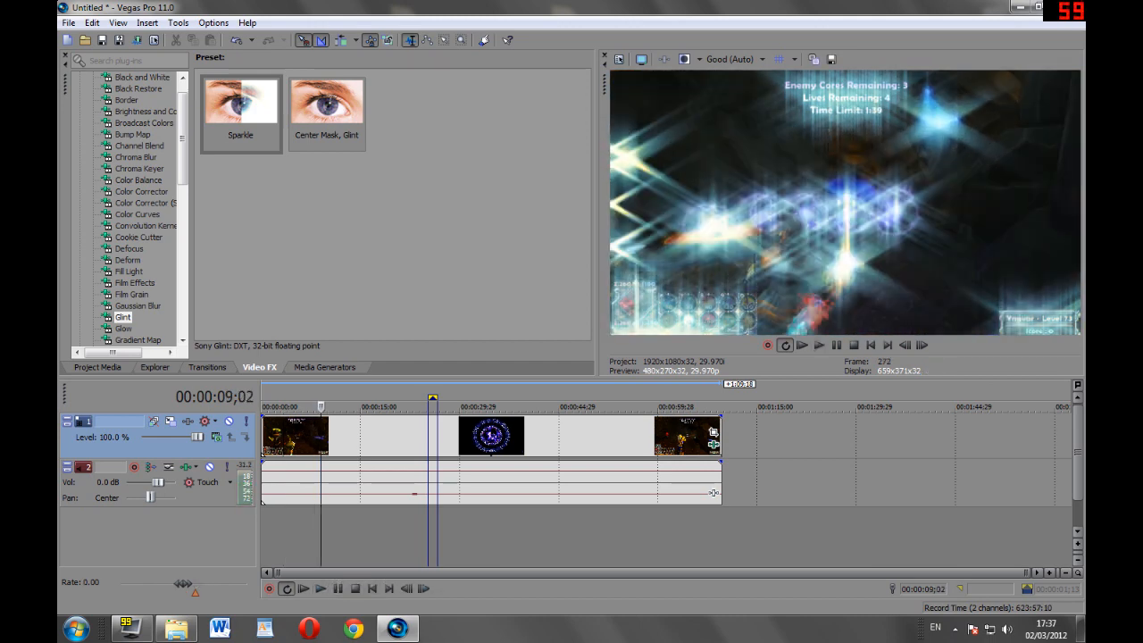
pyautogui.press('Return')
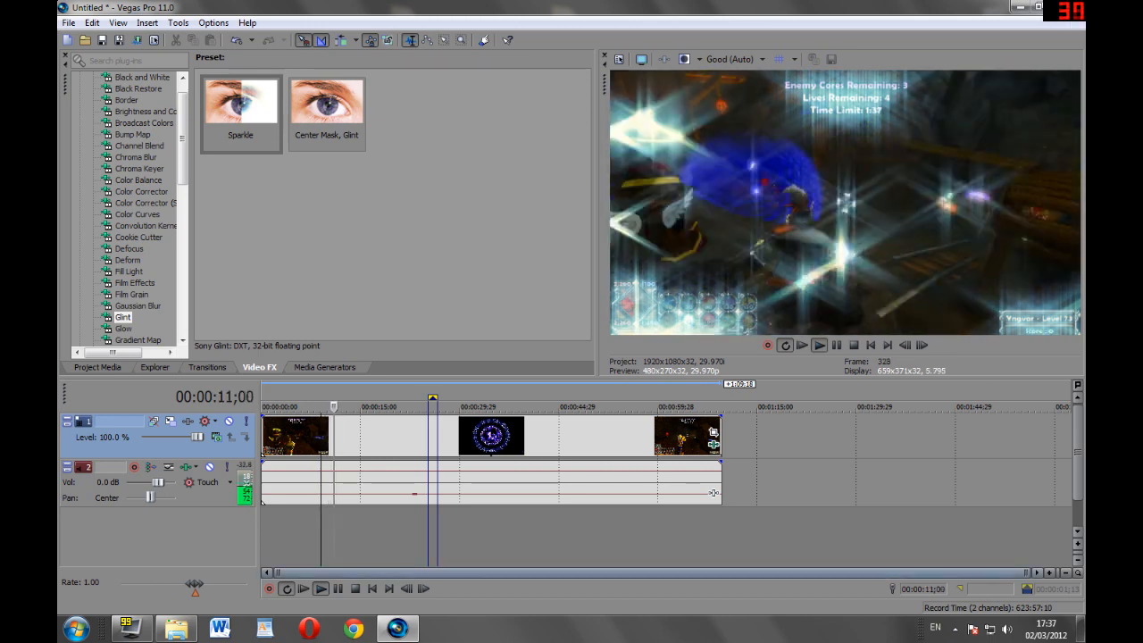
pyautogui.press('Return')
pyautogui.press('space')
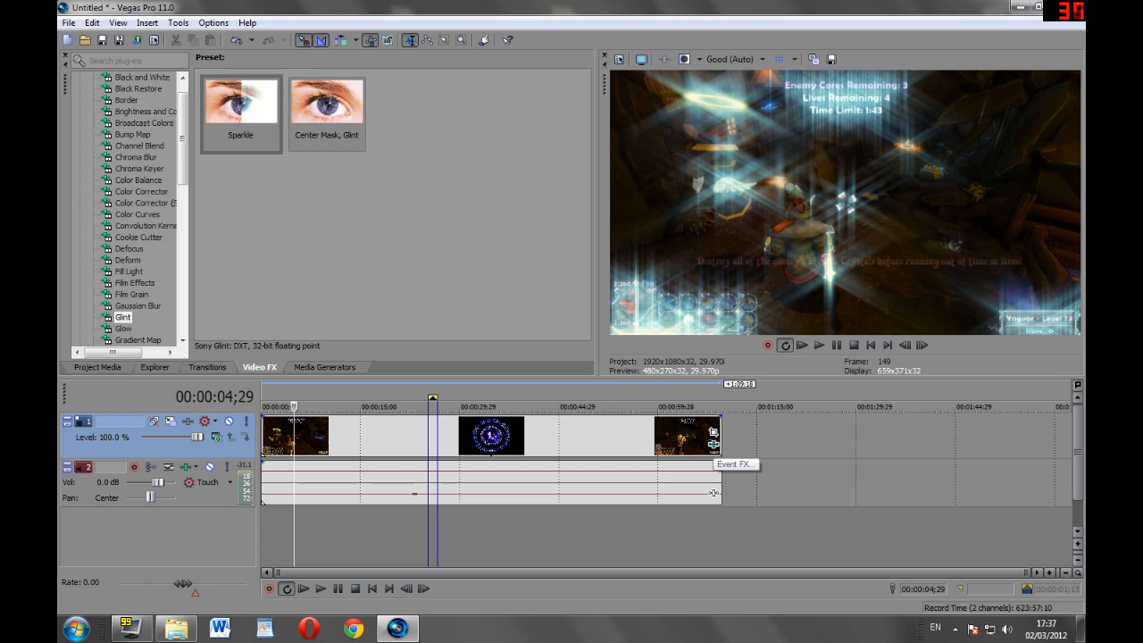
# Reopen the clip's Glint settings and show their keyframe timeline, with the cursor at the clip's end at 00:01:09;13.
pyautogui.click(713, 444)
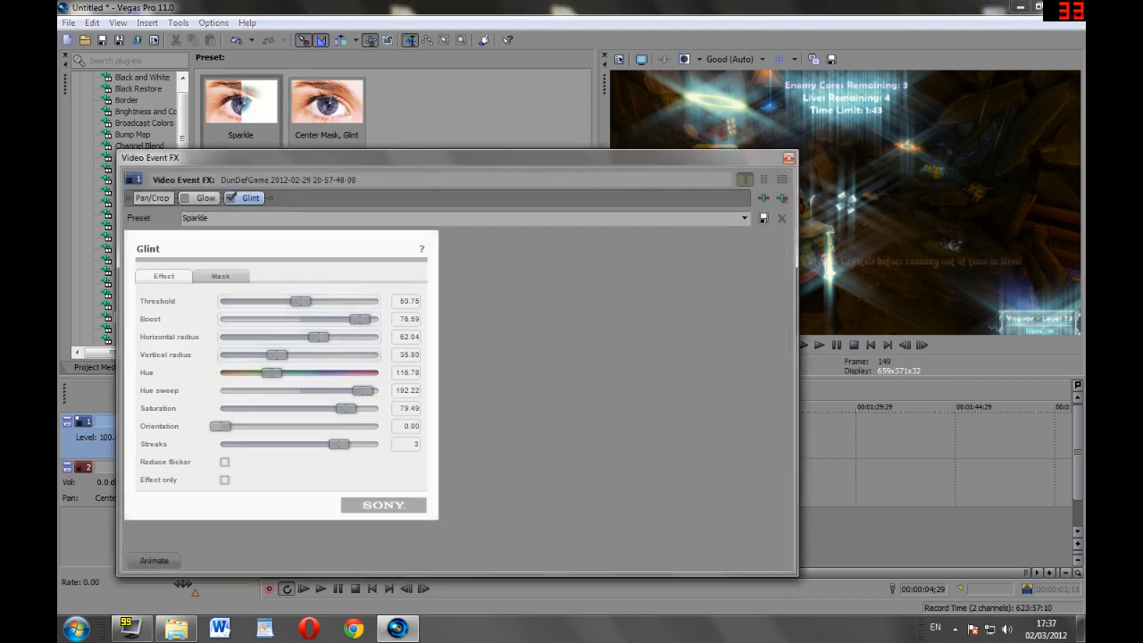
pyautogui.click(205, 197)
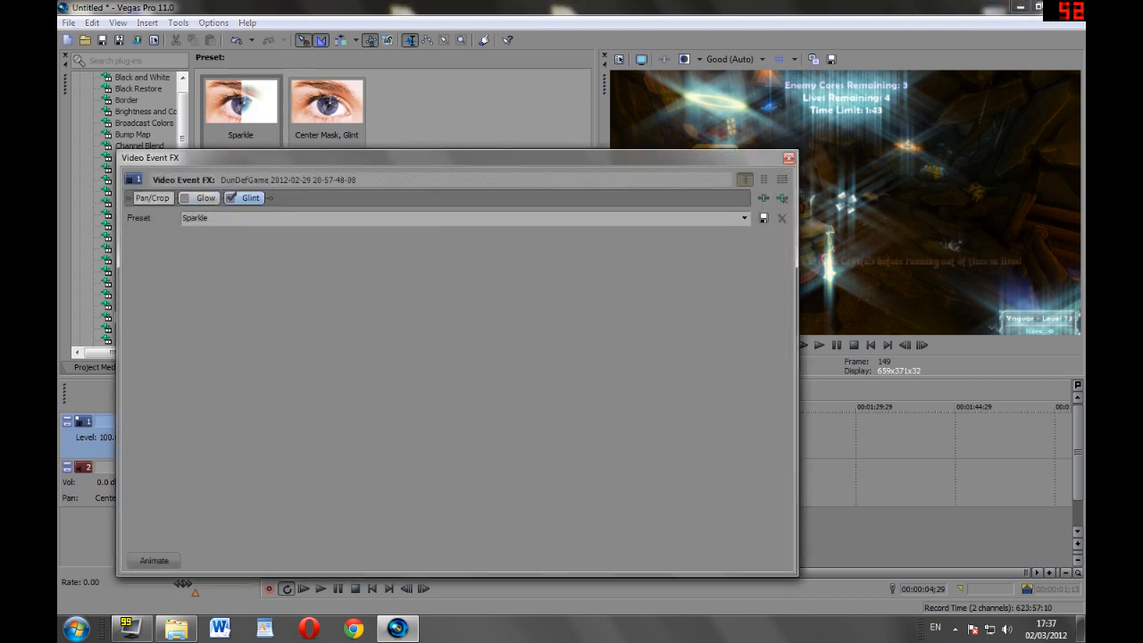
pyautogui.click(250, 197)
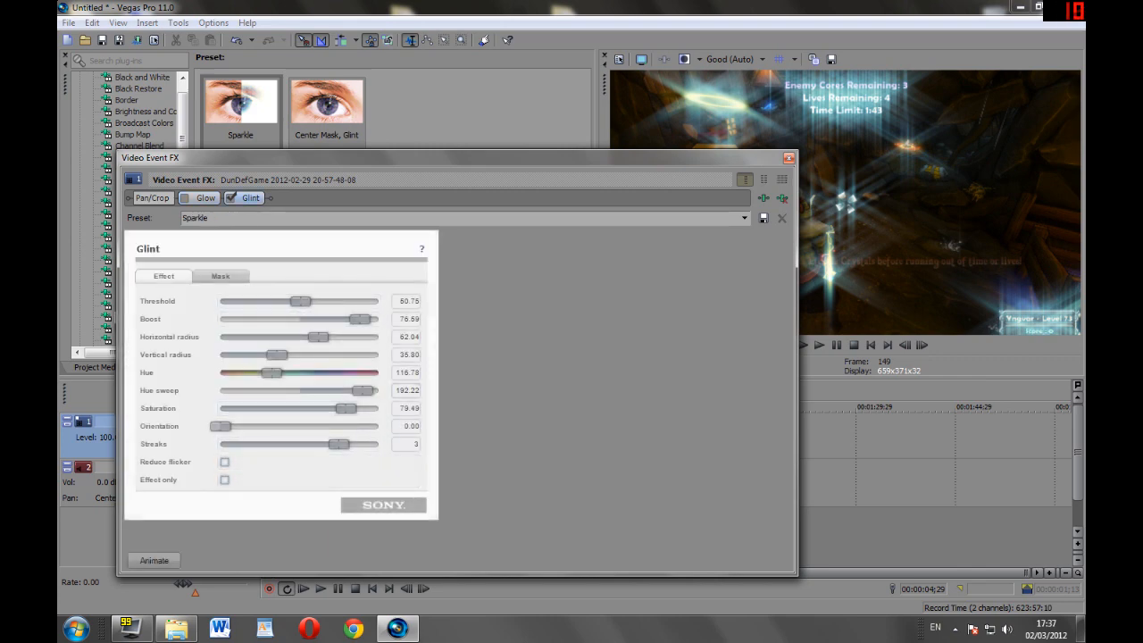
pyautogui.click(153, 560)
pyautogui.moveTo(485, 157); pyautogui.dragTo(495, 104)
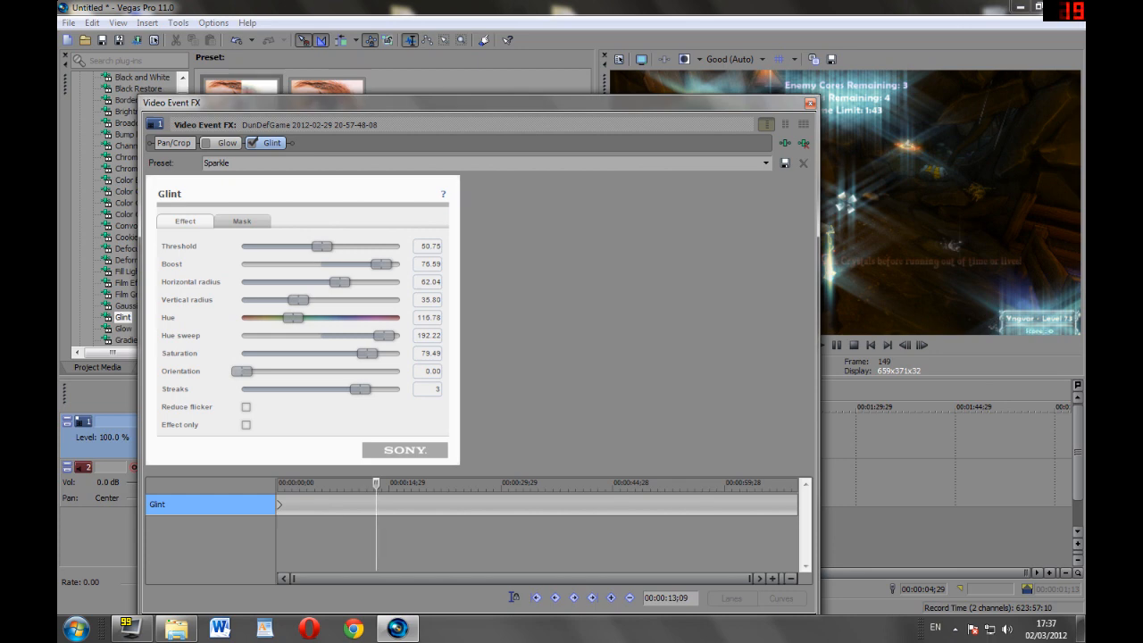
pyautogui.click(280, 506)
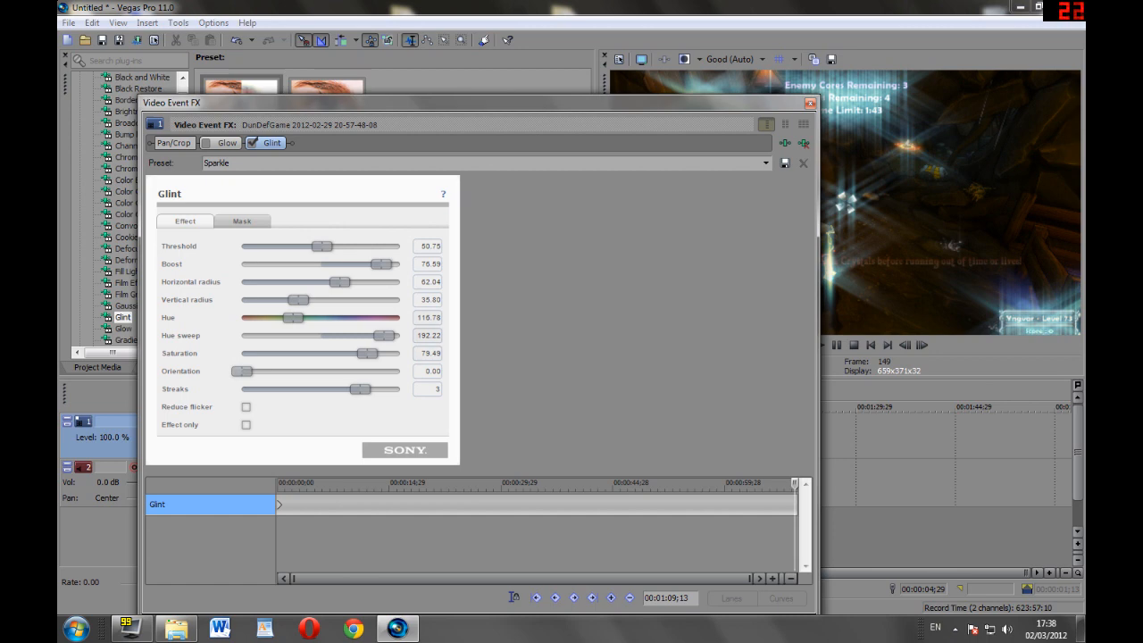
# Keyframe Glint's Threshold, Boost and Vertical radius to 100.00 and Hue to 208.00 at the clip's end, and play back the change.
pyautogui.moveTo(321, 245); pyautogui.dragTo(294, 245)
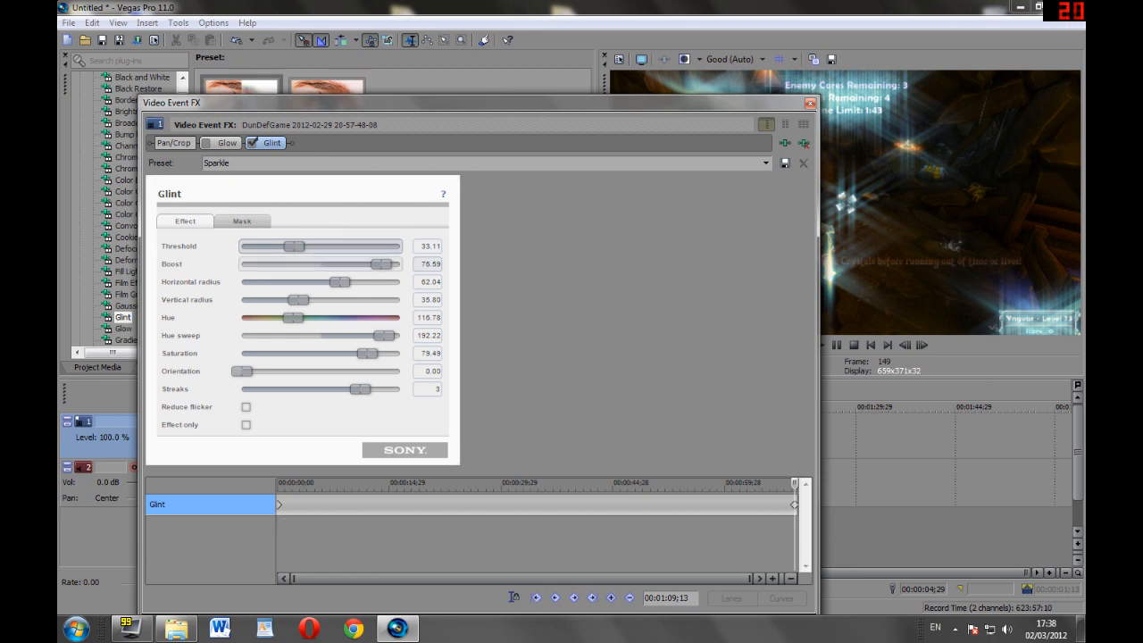
pyautogui.moveTo(381, 263); pyautogui.dragTo(399, 299)
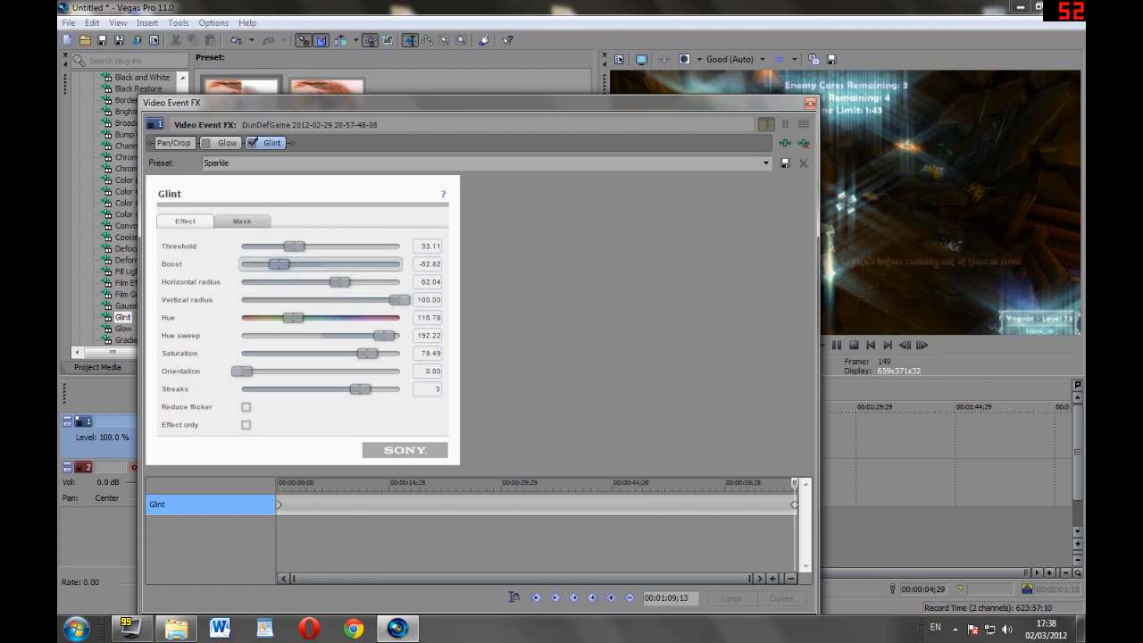
pyautogui.moveTo(279, 263); pyautogui.dragTo(399, 263)
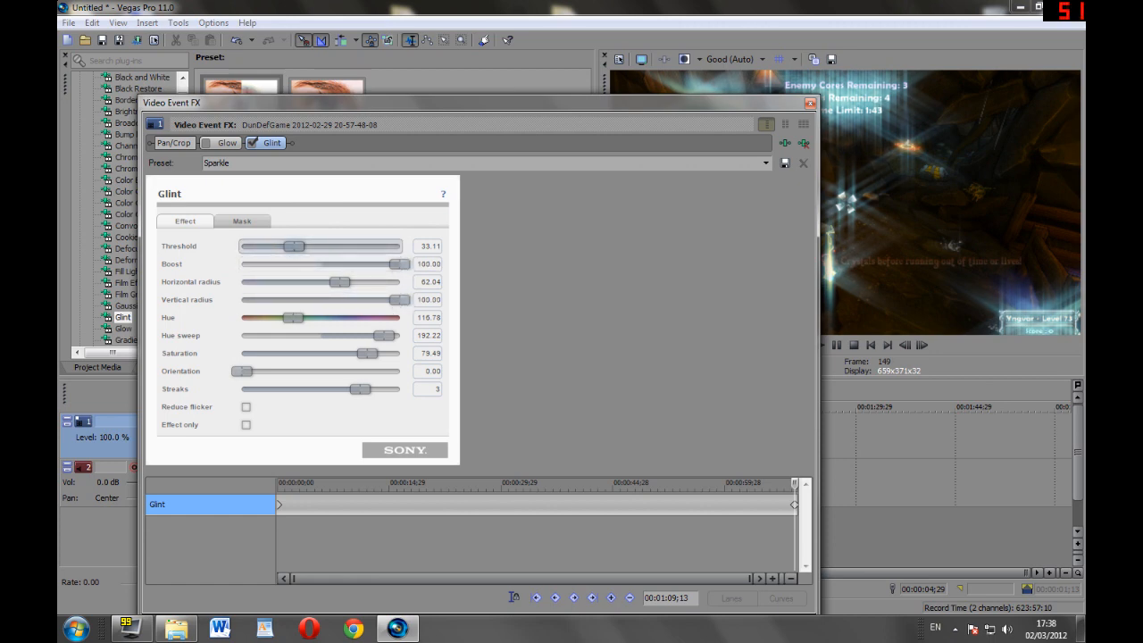
pyautogui.moveTo(294, 246); pyautogui.dragTo(399, 245)
pyautogui.moveTo(293, 317); pyautogui.dragTo(332, 317)
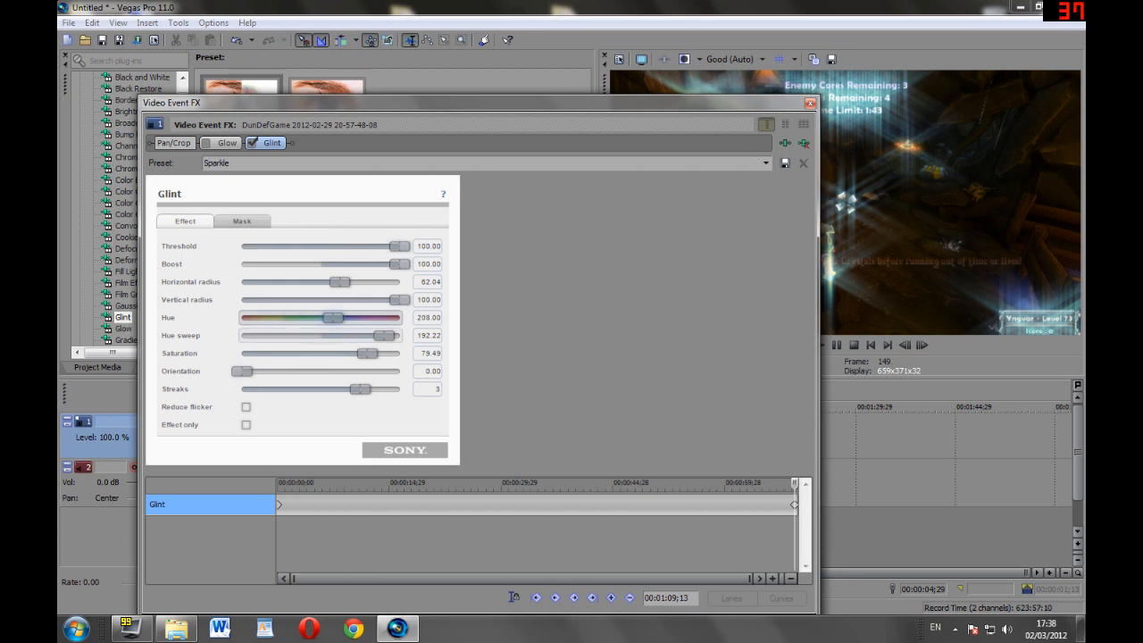
pyautogui.click(810, 103)
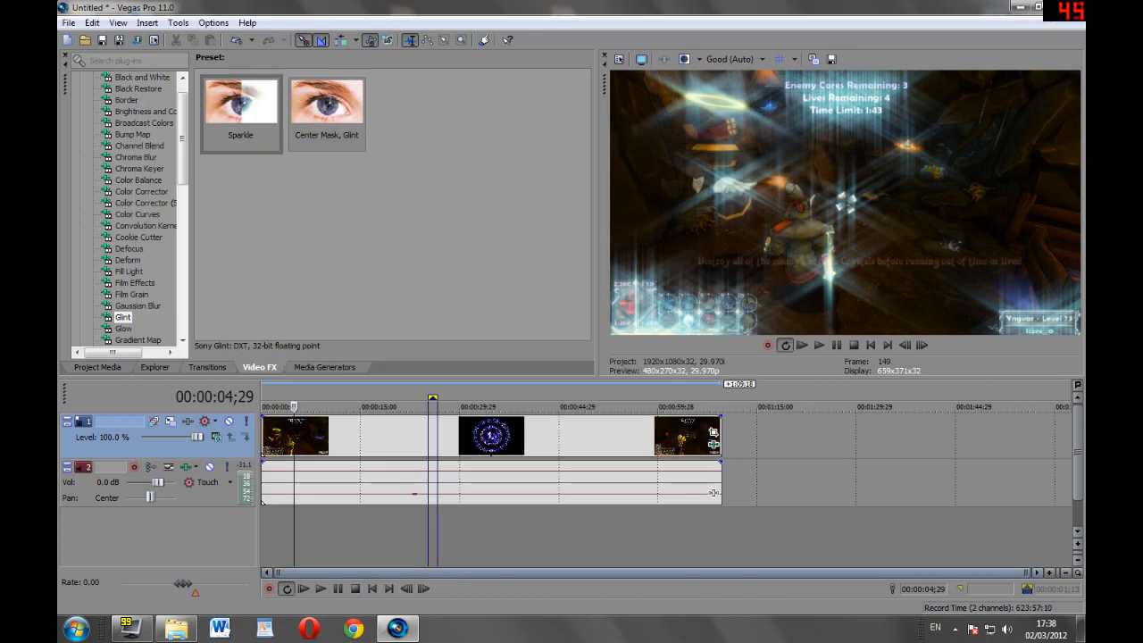
pyautogui.click(320, 588)
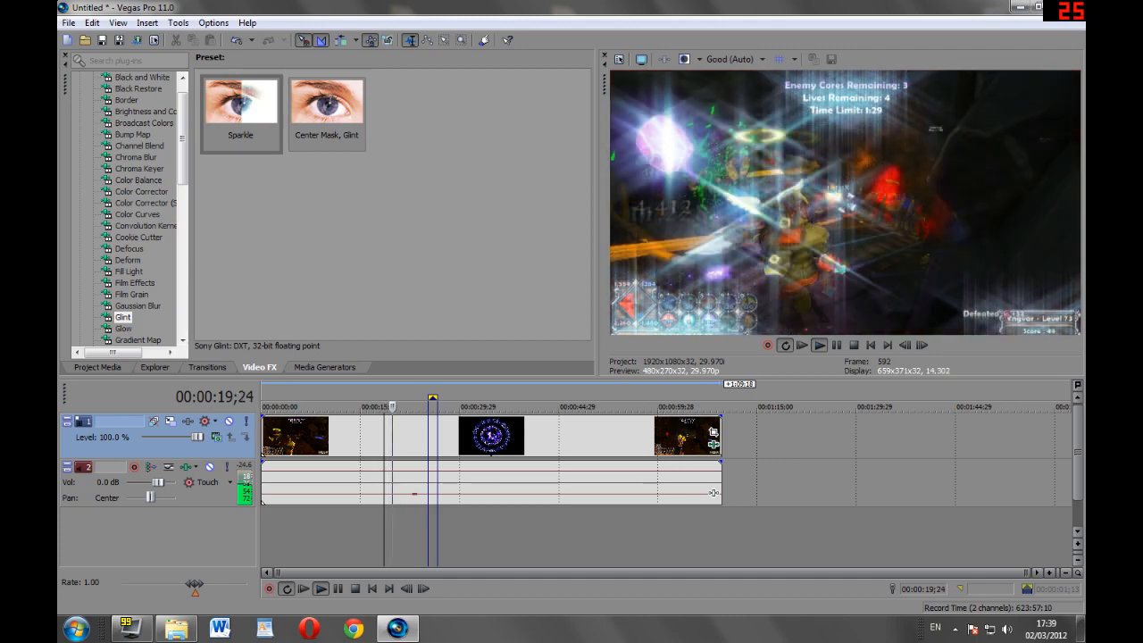
pyautogui.click(338, 589)
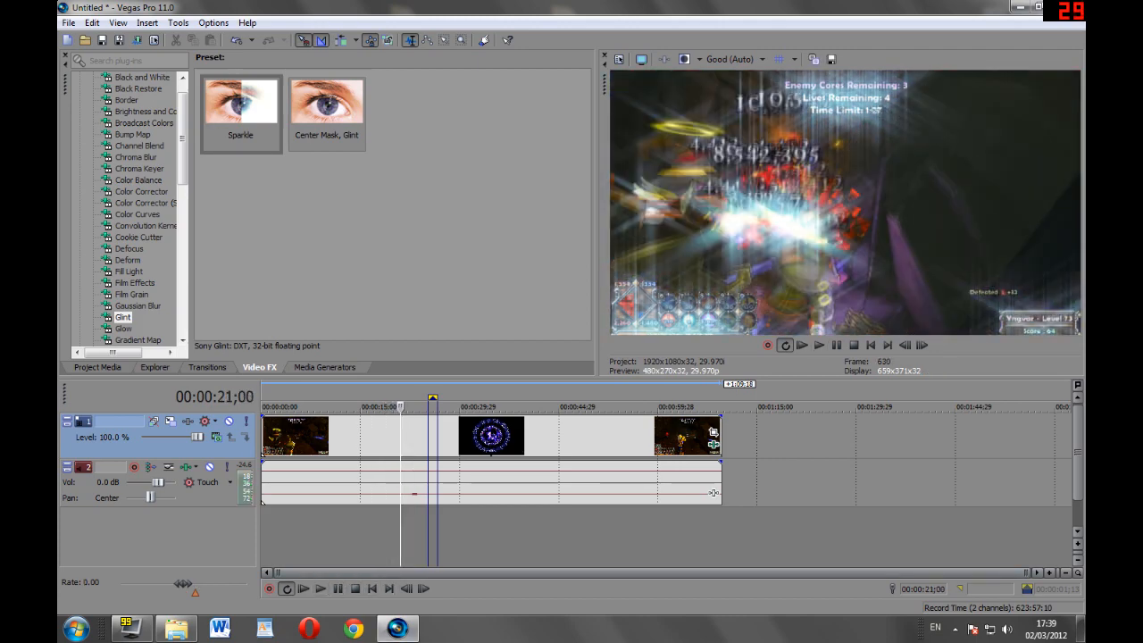
# At Glint's end keyframe, set Horizontal radius to 100.00, Hue to 315.51, Hue sweep to -183.53 and Threshold to 0.00.
pyautogui.click(714, 445)
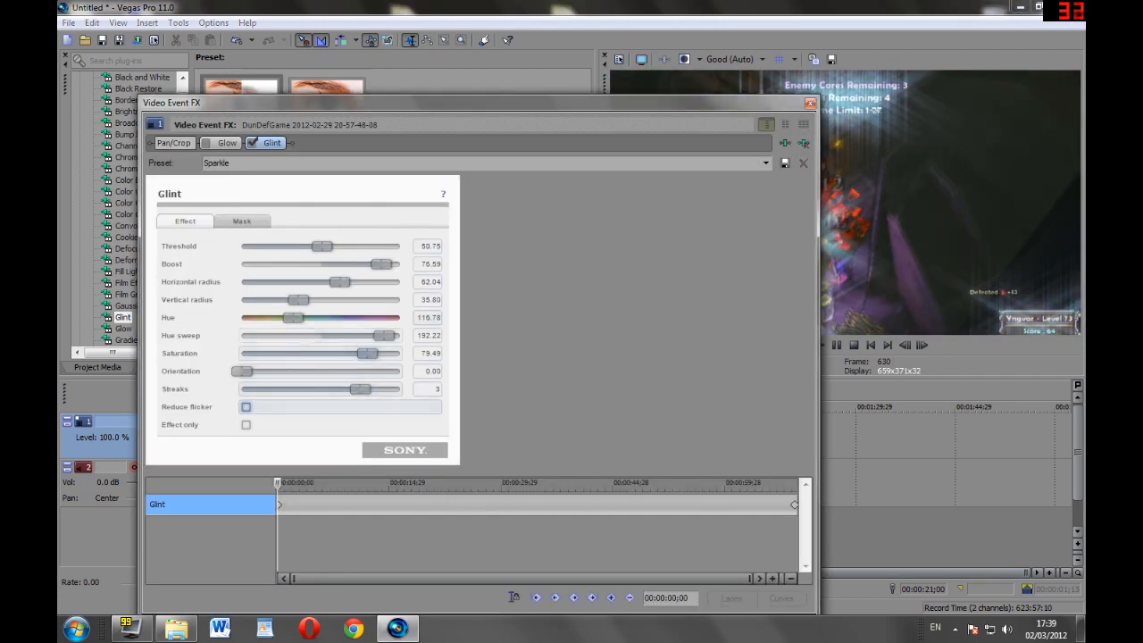
pyautogui.click(794, 505)
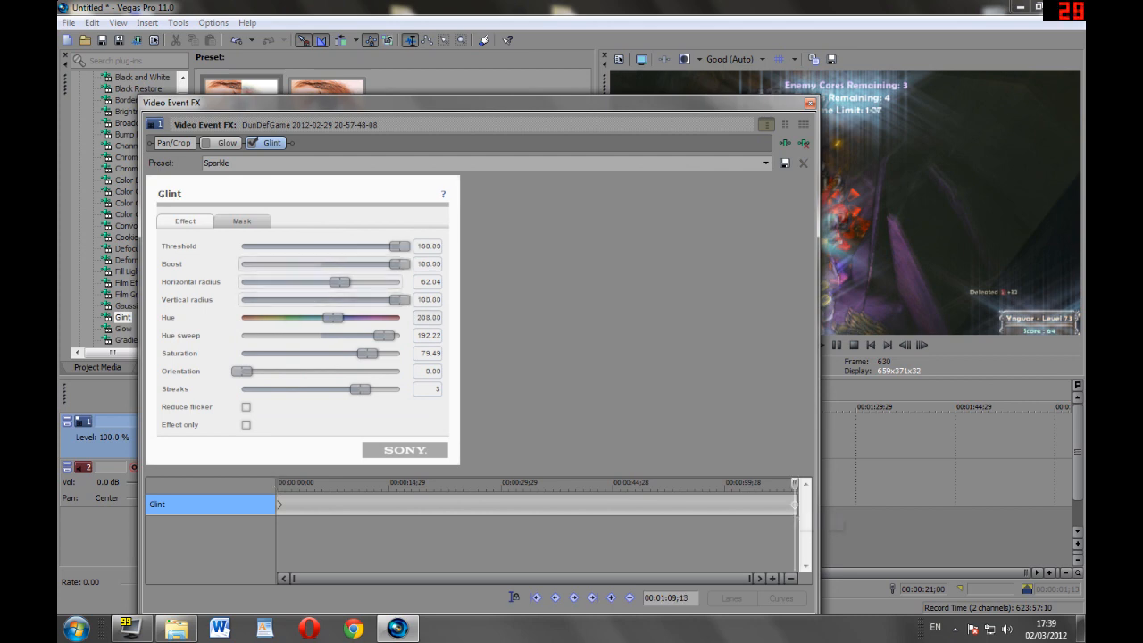
pyautogui.moveTo(339, 281); pyautogui.dragTo(327, 281)
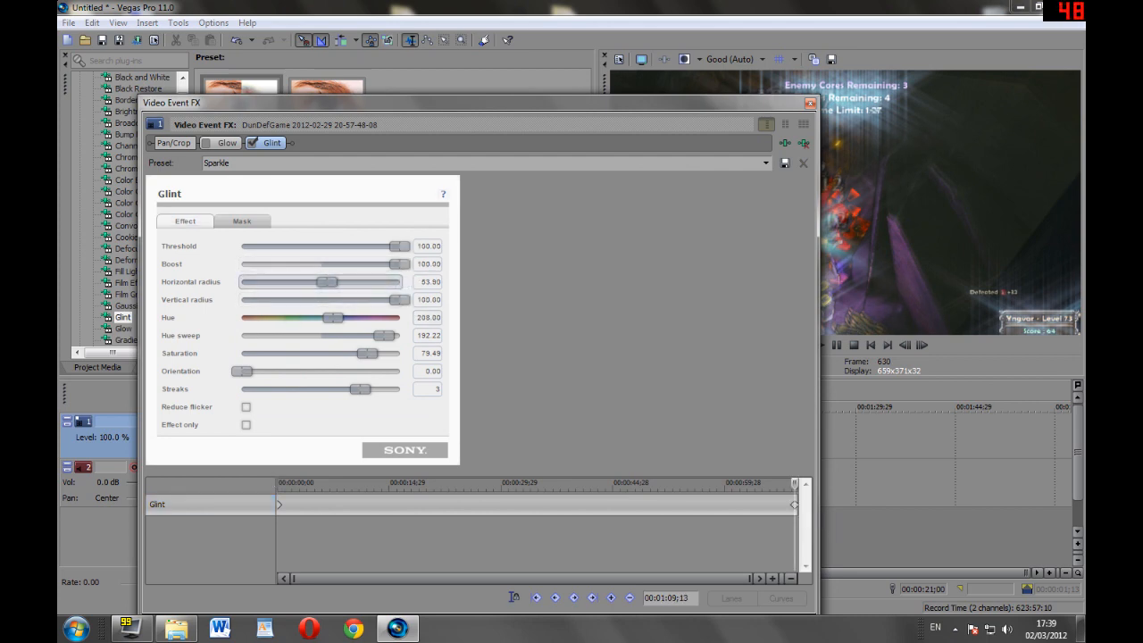
pyautogui.moveTo(314, 281); pyautogui.dragTo(402, 281)
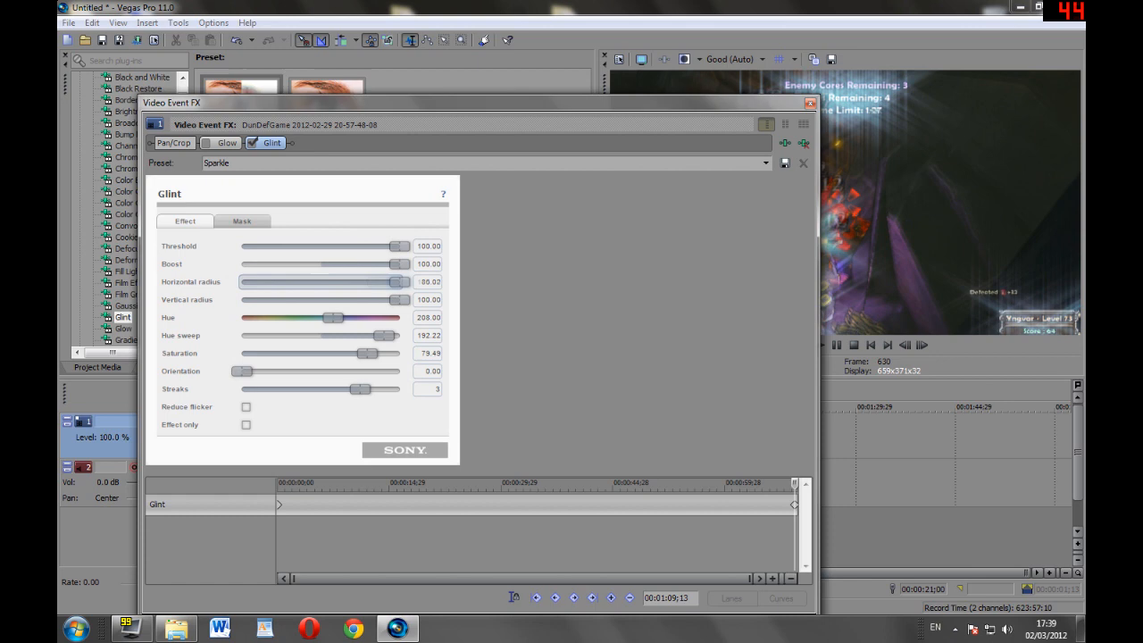
pyautogui.moveTo(333, 317); pyautogui.dragTo(259, 334)
pyautogui.moveTo(398, 246); pyautogui.dragTo(242, 246)
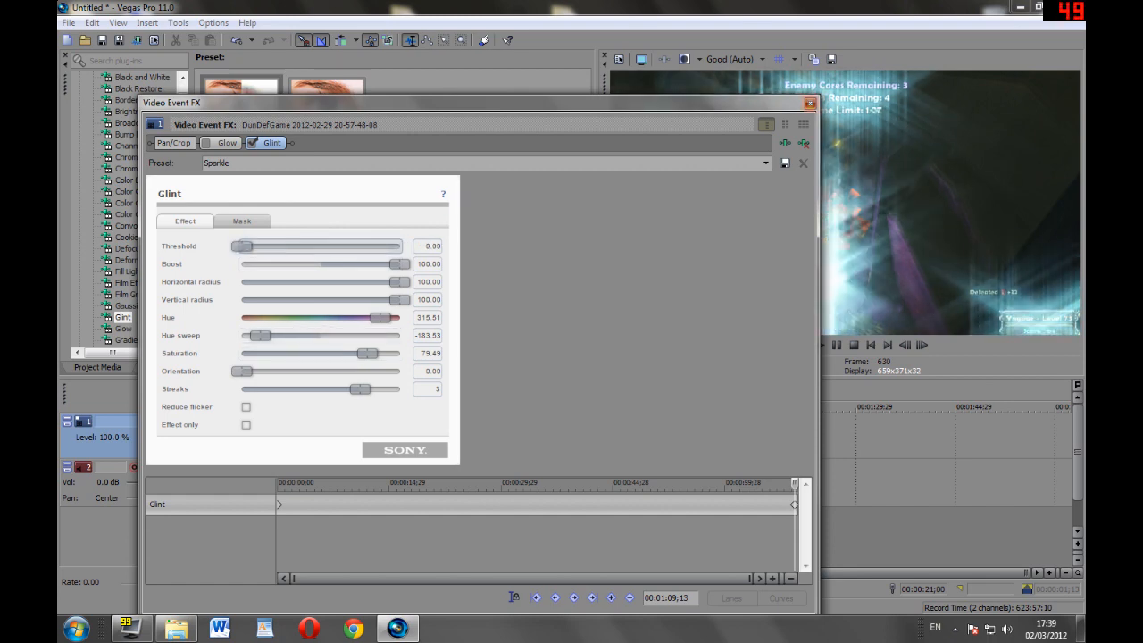
pyautogui.click(810, 103)
# Play the clip from the start and jump through several points up to its end to check the animated Glint effect.
pyautogui.click(305, 588)
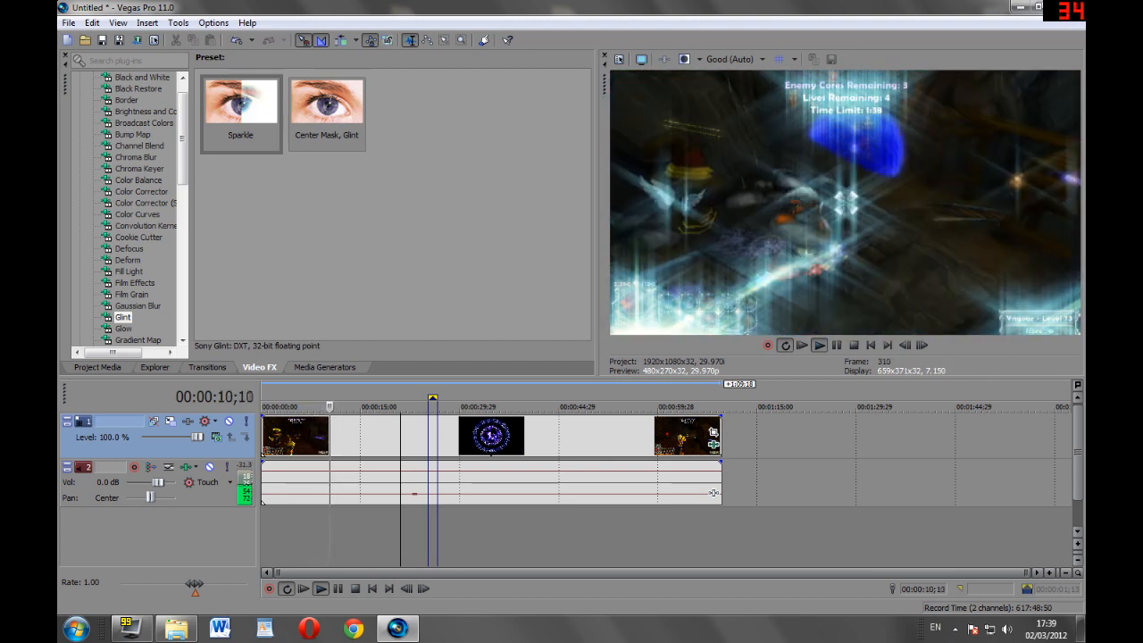
pyautogui.click(561, 407)
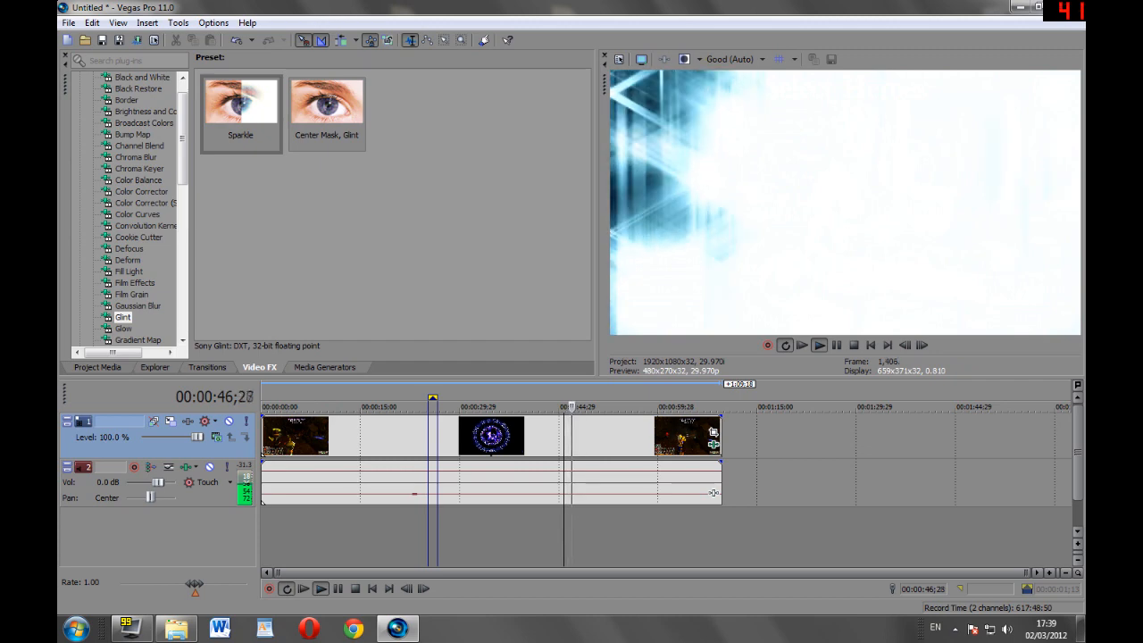
pyautogui.click(502, 407)
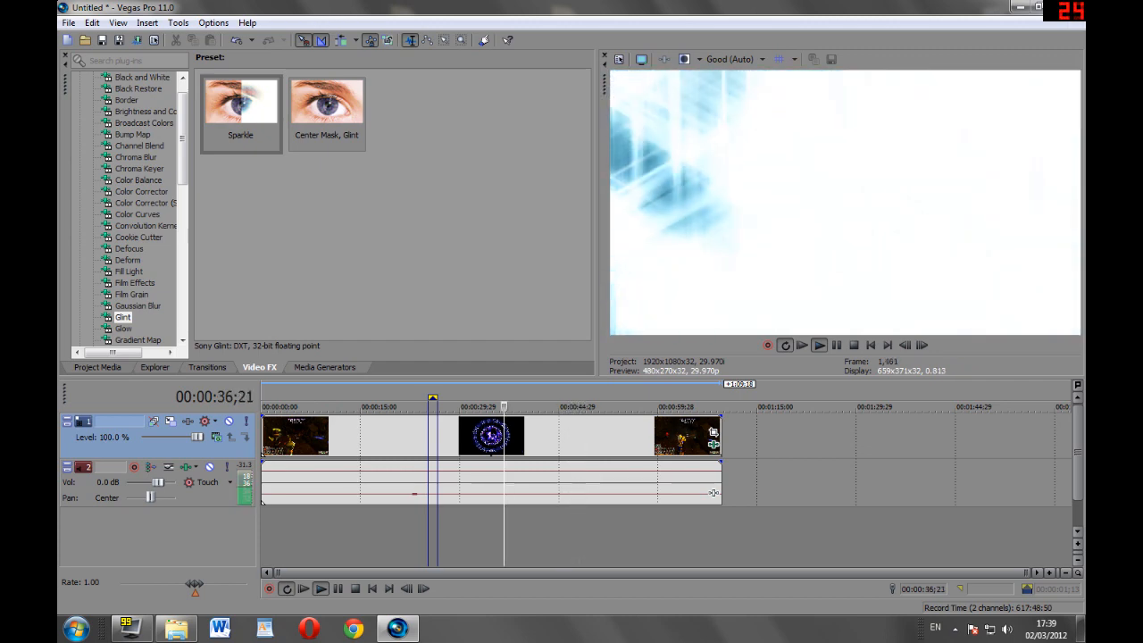
pyautogui.click(419, 408)
pyautogui.click(509, 407)
pyautogui.click(562, 407)
pyautogui.click(651, 408)
pyautogui.click(676, 408)
pyautogui.click(712, 407)
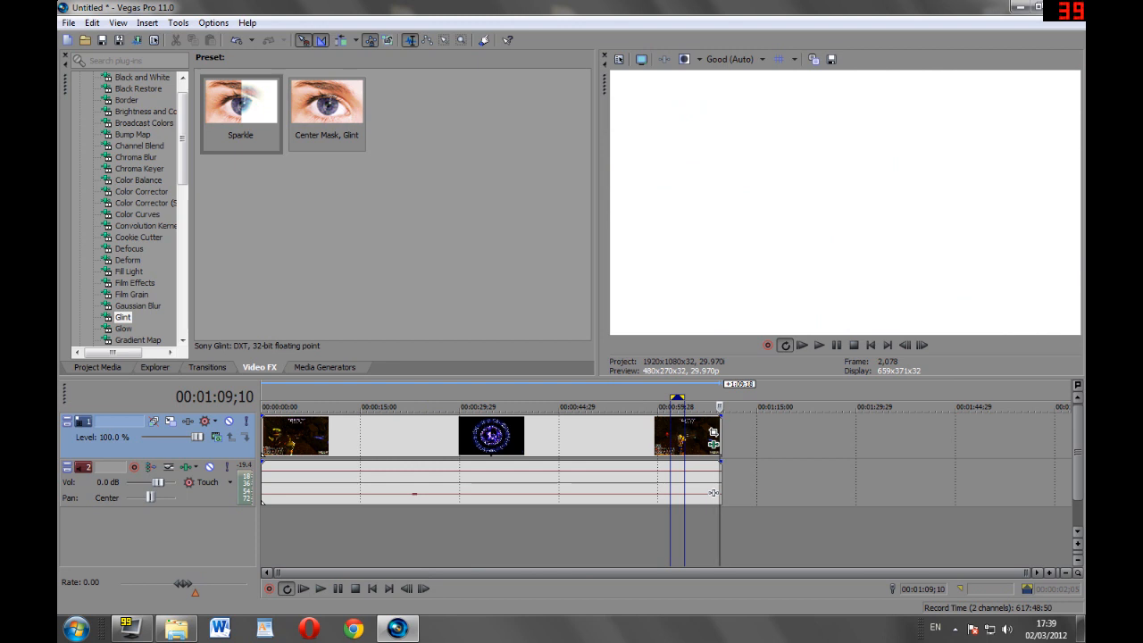
# Browse the presets of several video effects, including Bump Map, Chroma Blur, Border and Black Restore.
pyautogui.click(132, 134)
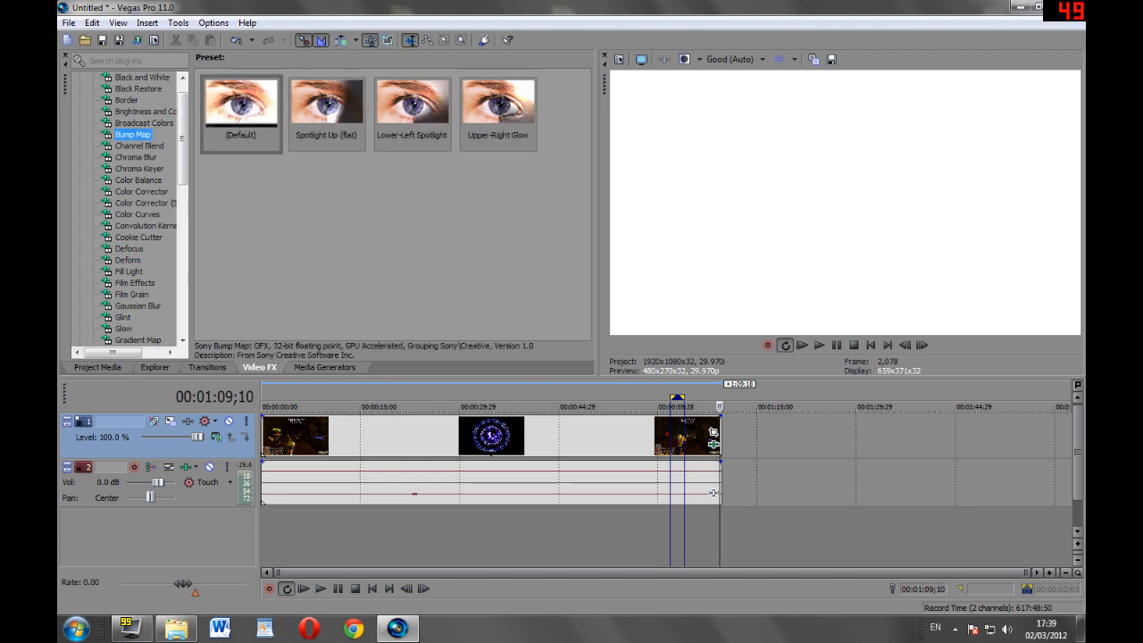
pyautogui.click(136, 157)
pyautogui.scroll(1, 130, 208)
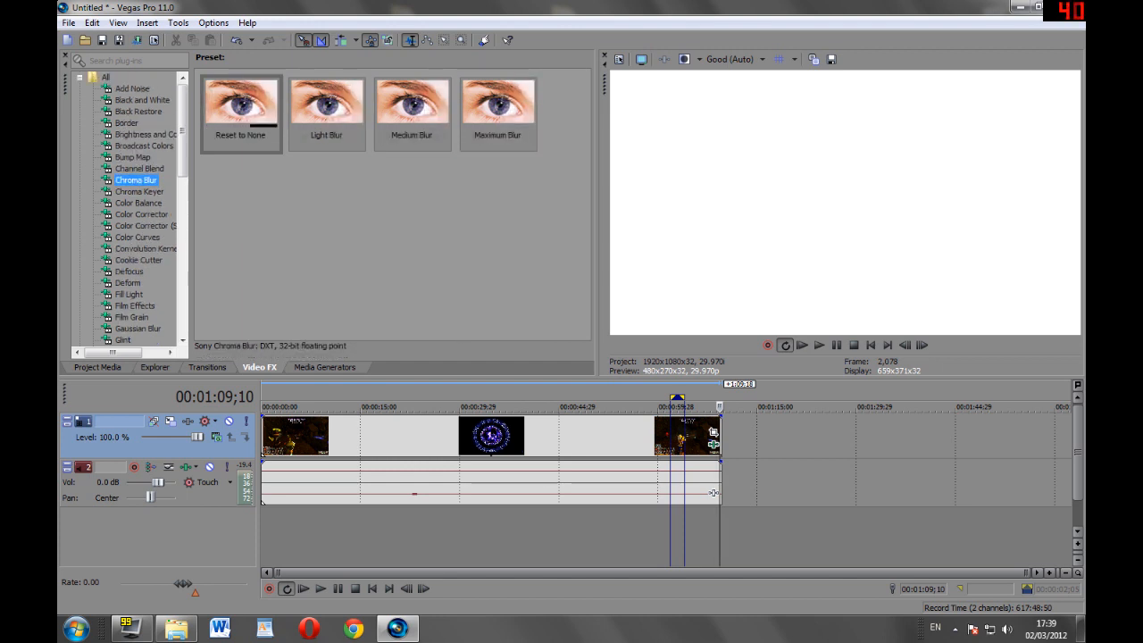
pyautogui.click(127, 123)
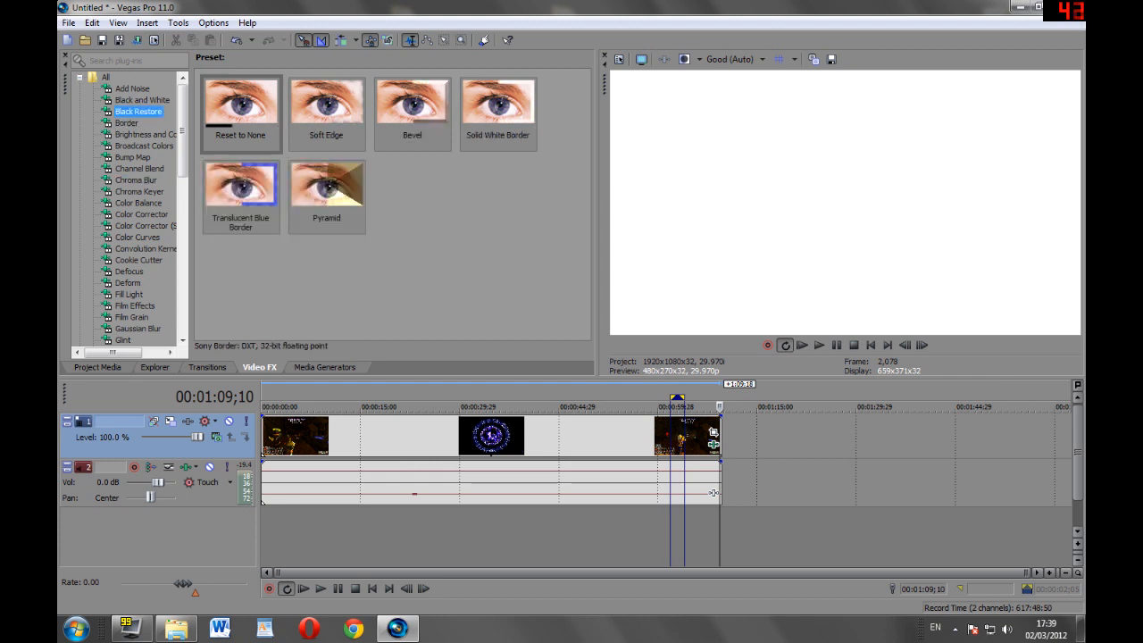
pyautogui.click(138, 111)
pyautogui.click(144, 146)
pyautogui.click(136, 181)
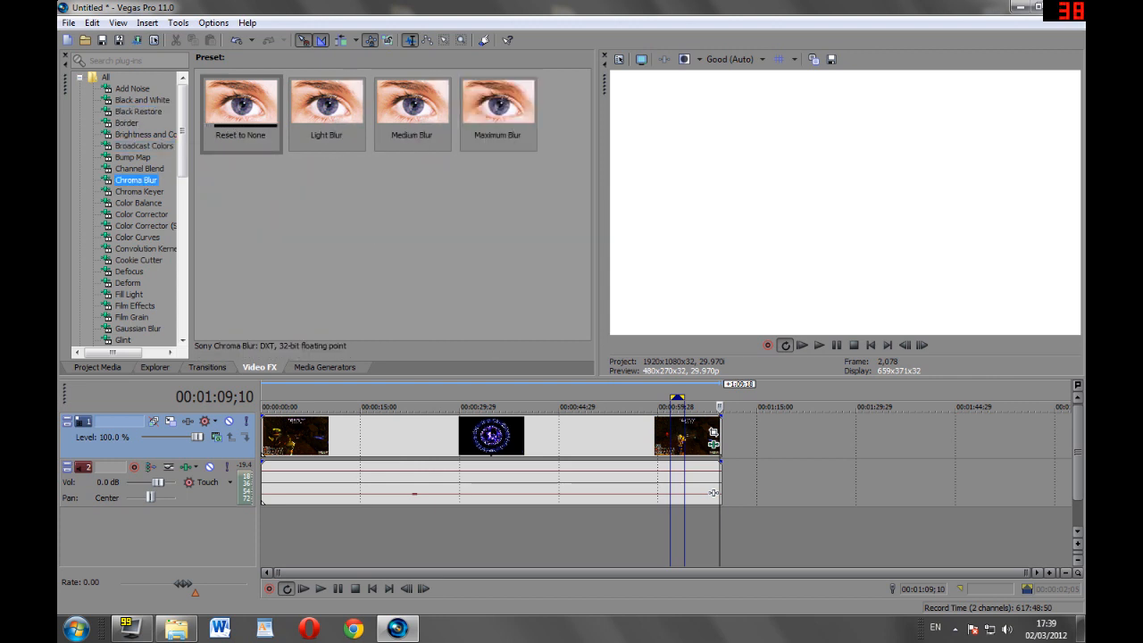
# Apply the Night preset of the Color Curves effect to the gameplay clip, close its settings and browse further effects.
pyautogui.click(137, 236)
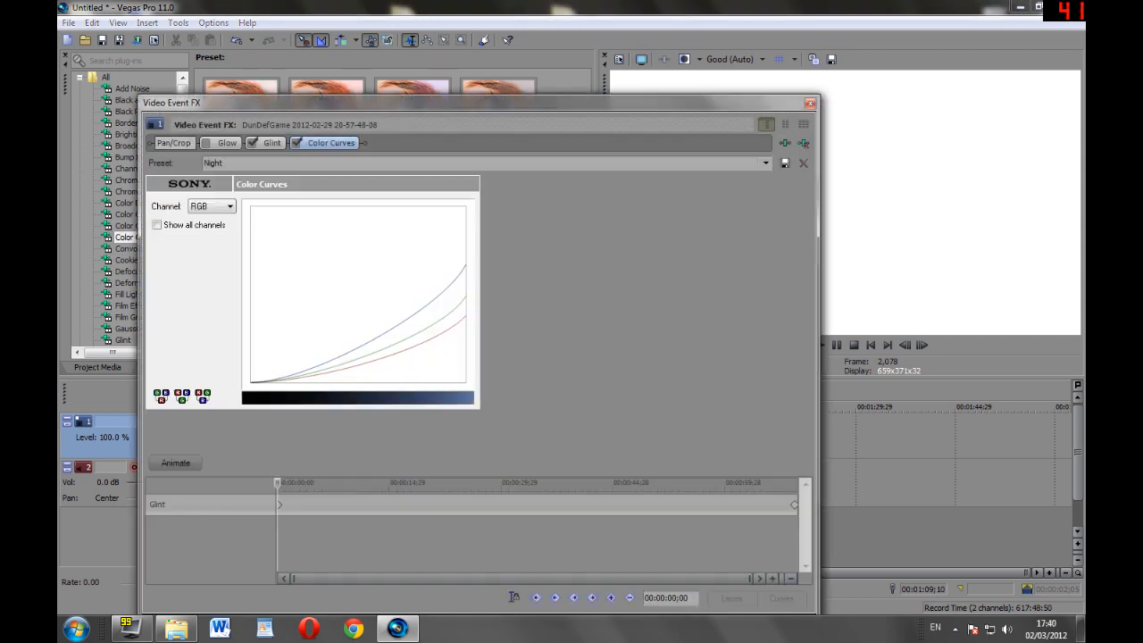
pyautogui.moveTo(240, 268); pyautogui.dragTo(294, 435)
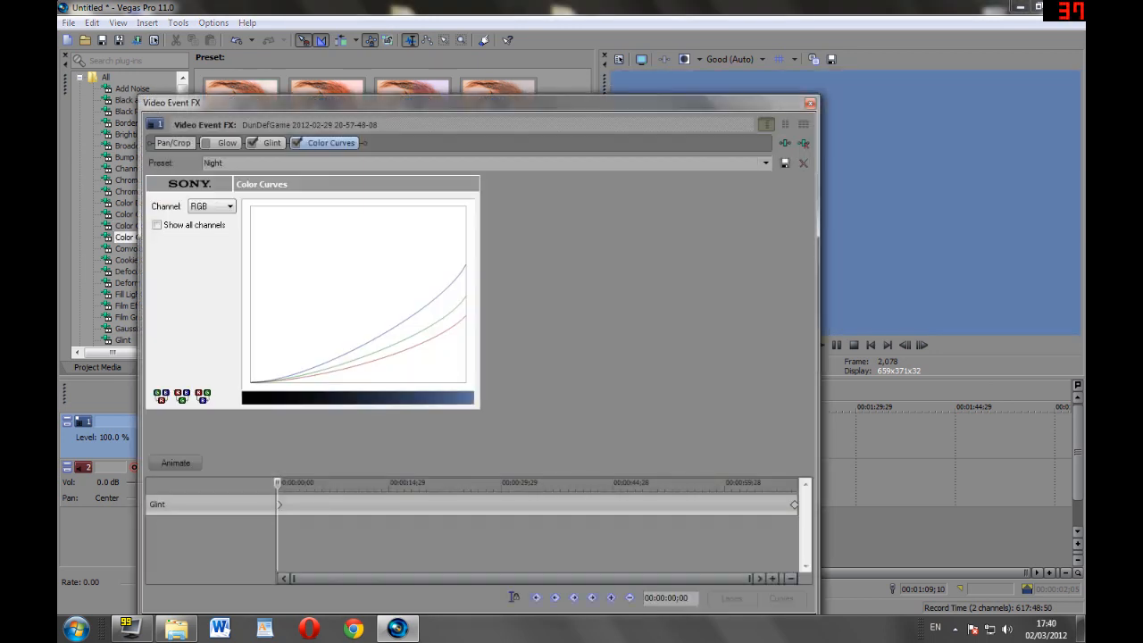
pyautogui.click(809, 103)
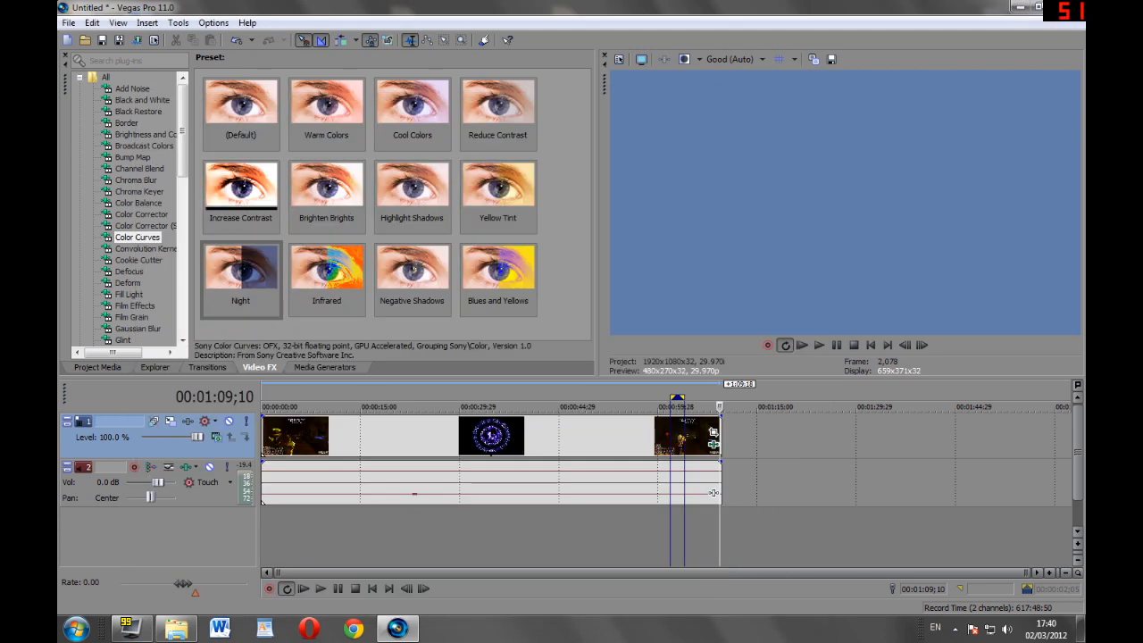
pyautogui.scroll(-3, 129, 208)
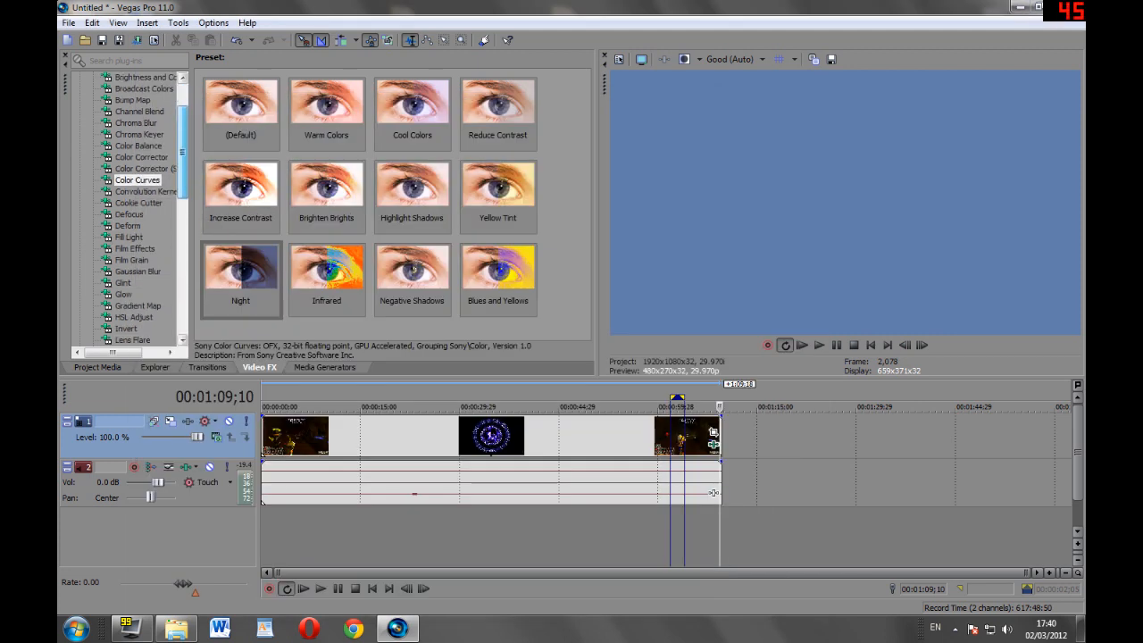
pyautogui.scroll(-3, 129, 208)
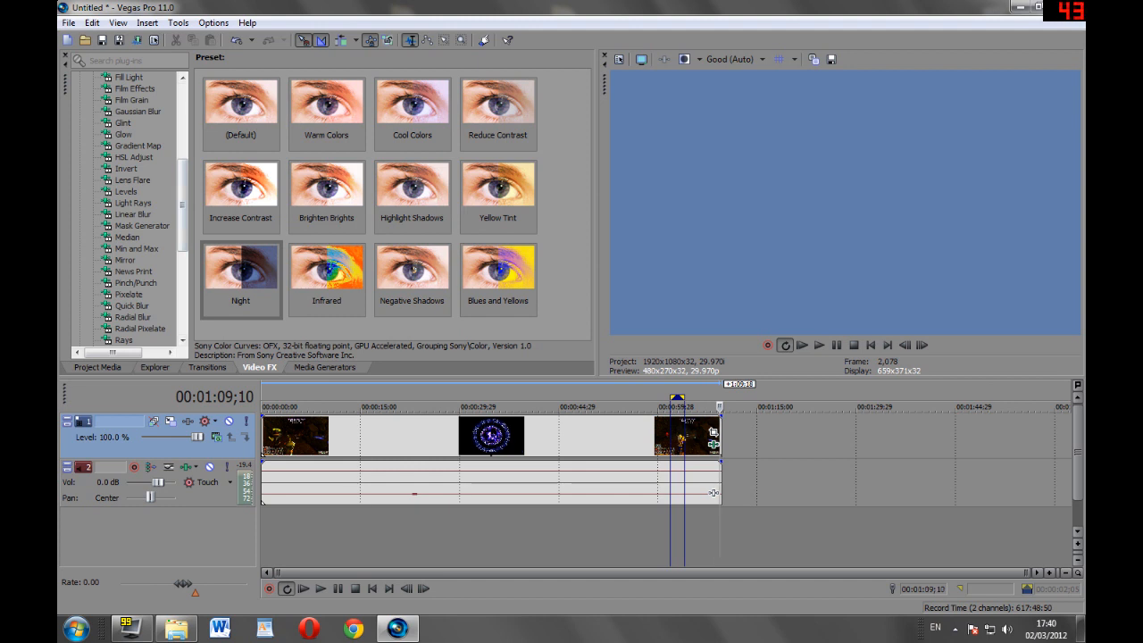
# Split the clip at 00:00:37;17.
pyautogui.click(509, 408)
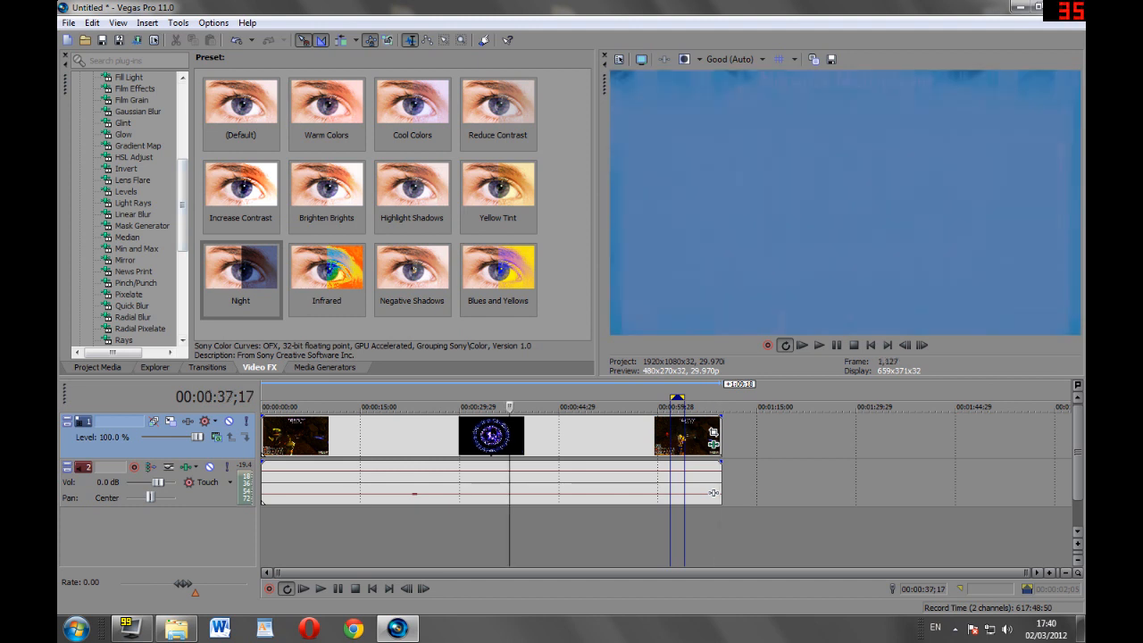
pyautogui.press('s')
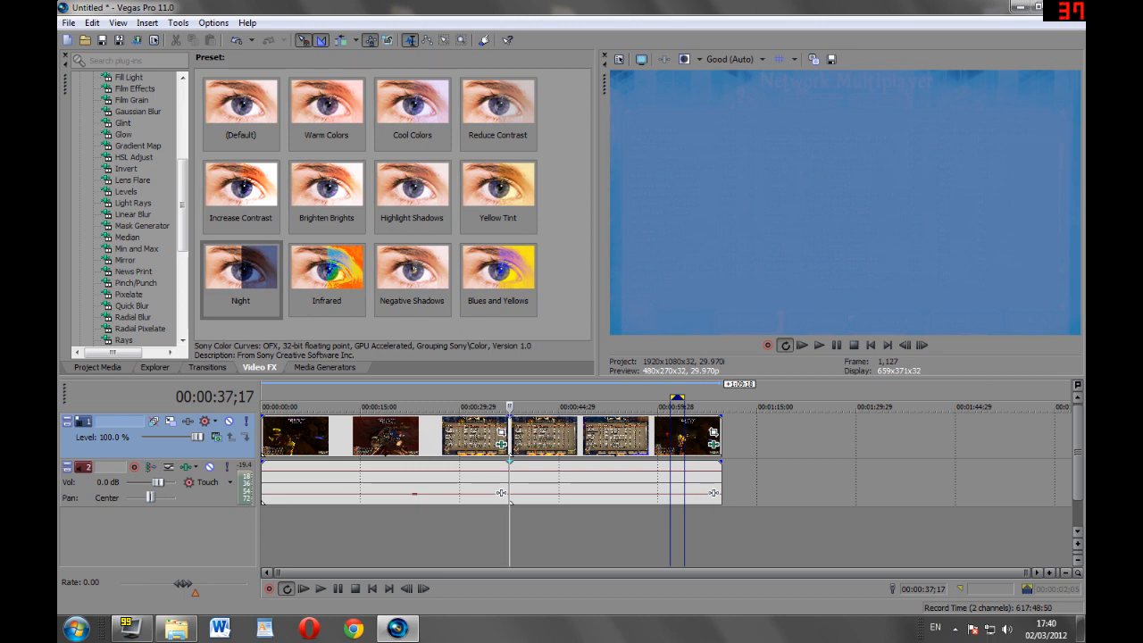
# Extend the second part by 11;07, time-compress it by about 29 seconds, and play it back.
pyautogui.moveTo(721, 438); pyautogui.dragTo(795, 437)
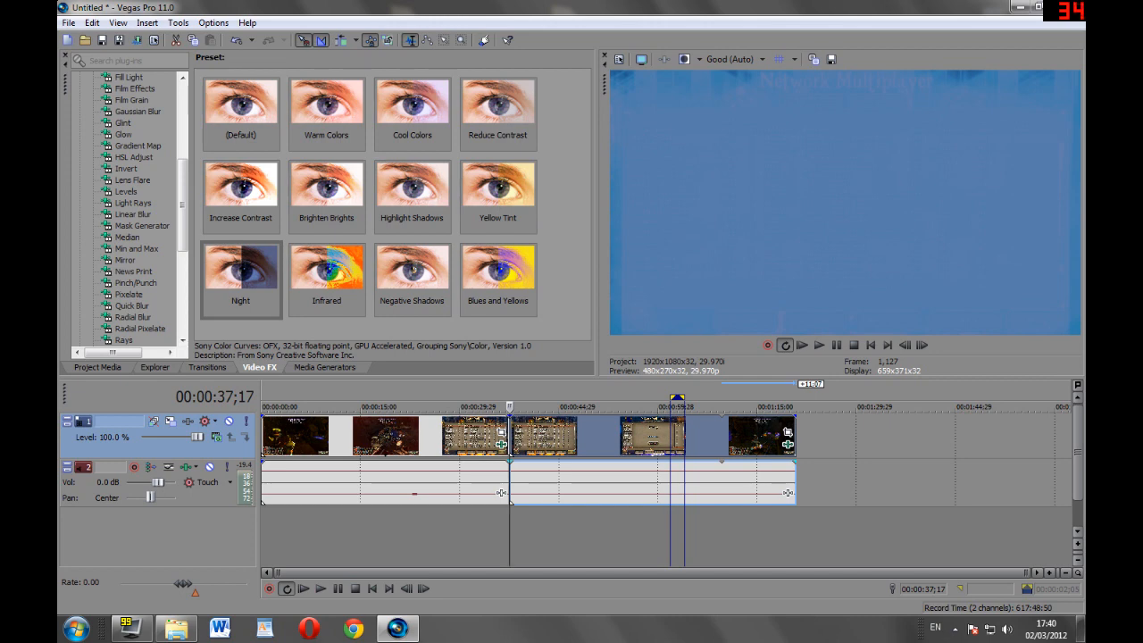
pyautogui.moveTo(795, 438); pyautogui.dragTo(591, 436)
pyautogui.click(321, 588)
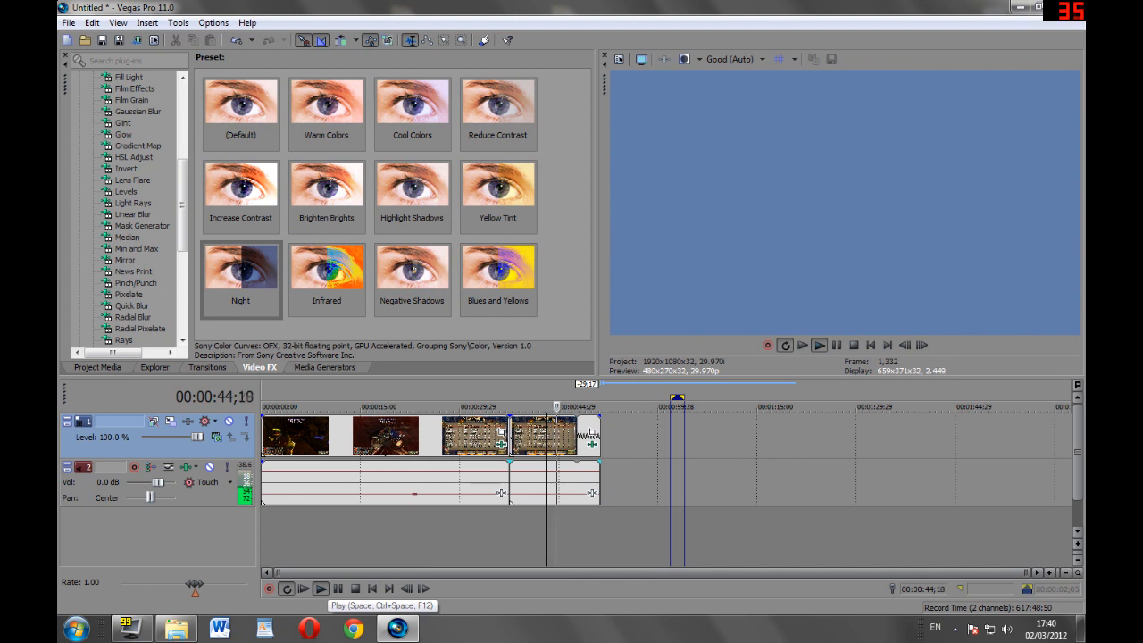
pyautogui.click(338, 588)
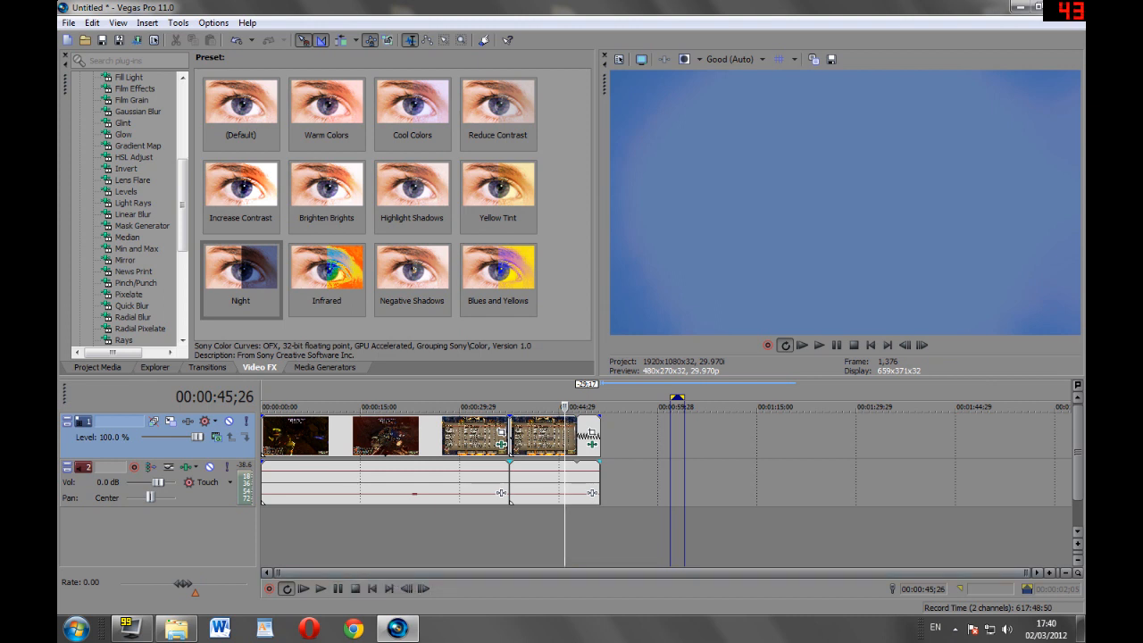
# Slow the second part down by stretching its end out by 59;17, and play it from the split at 00:00:37;17.
pyautogui.moveTo(599, 438); pyautogui.dragTo(994, 438)
pyautogui.click(509, 535)
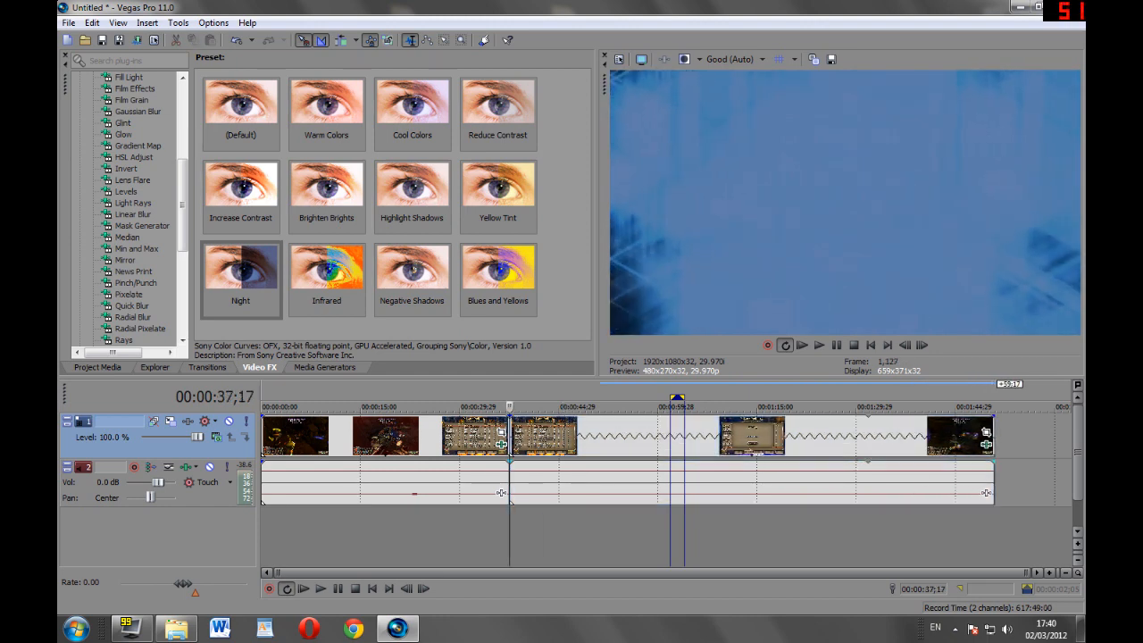
pyautogui.click(321, 588)
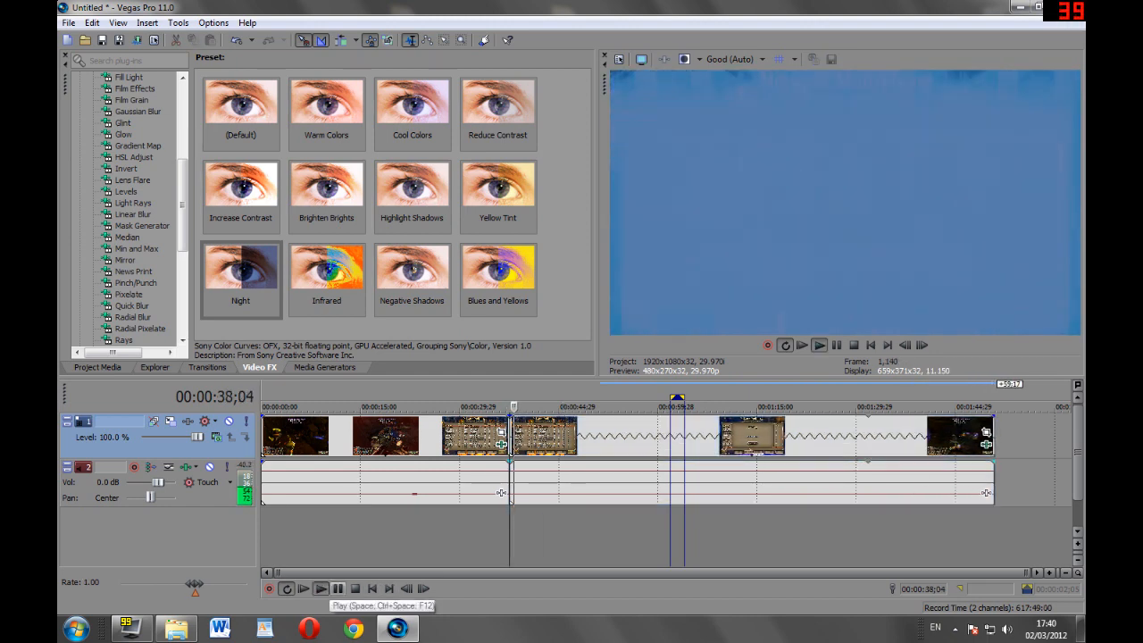
# Delete the part of the clip after the split.
pyautogui.click(625, 438)
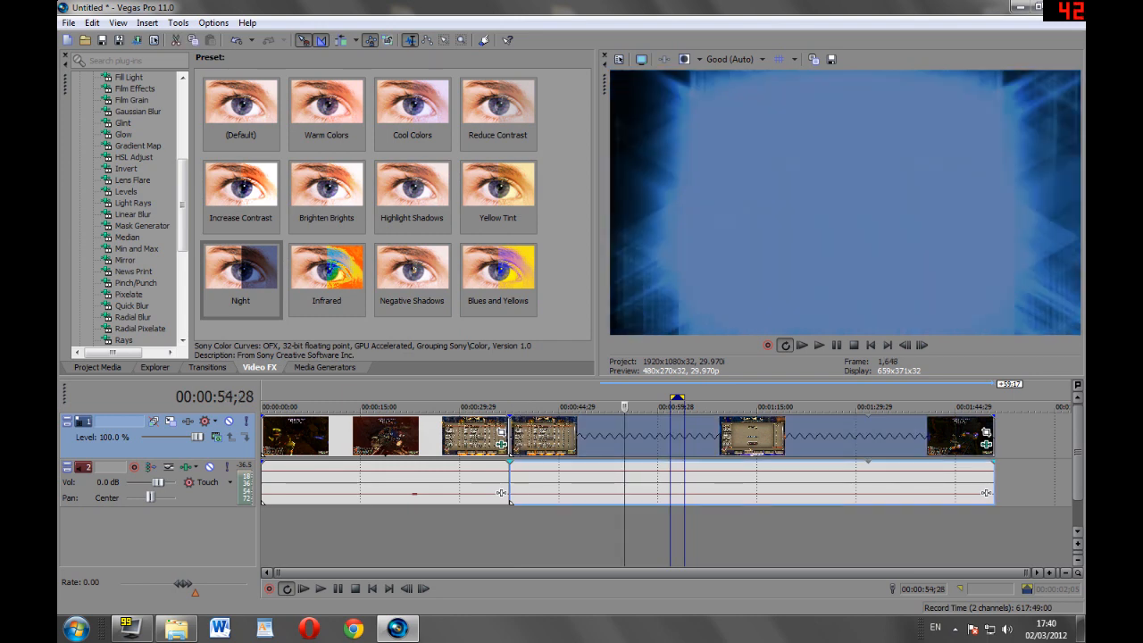
pyautogui.press('Delete')
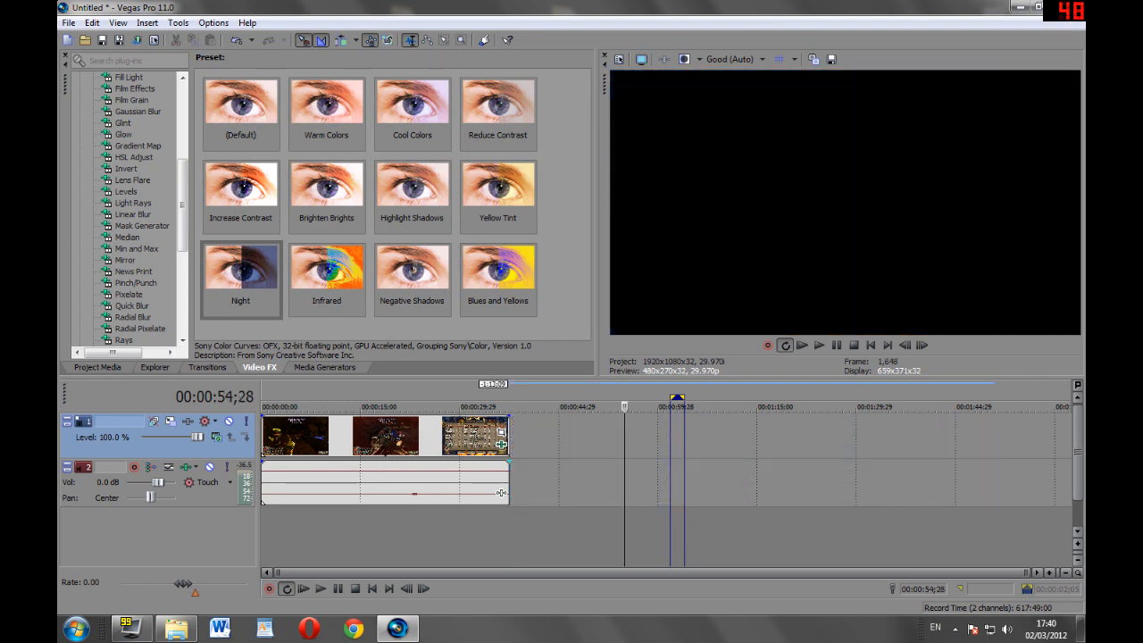
# Slow the remaining clip down by stretching its end out by 1:34;21, and play it from the start.
pyautogui.moveTo(501, 492); pyautogui.dragTo(1062, 492)
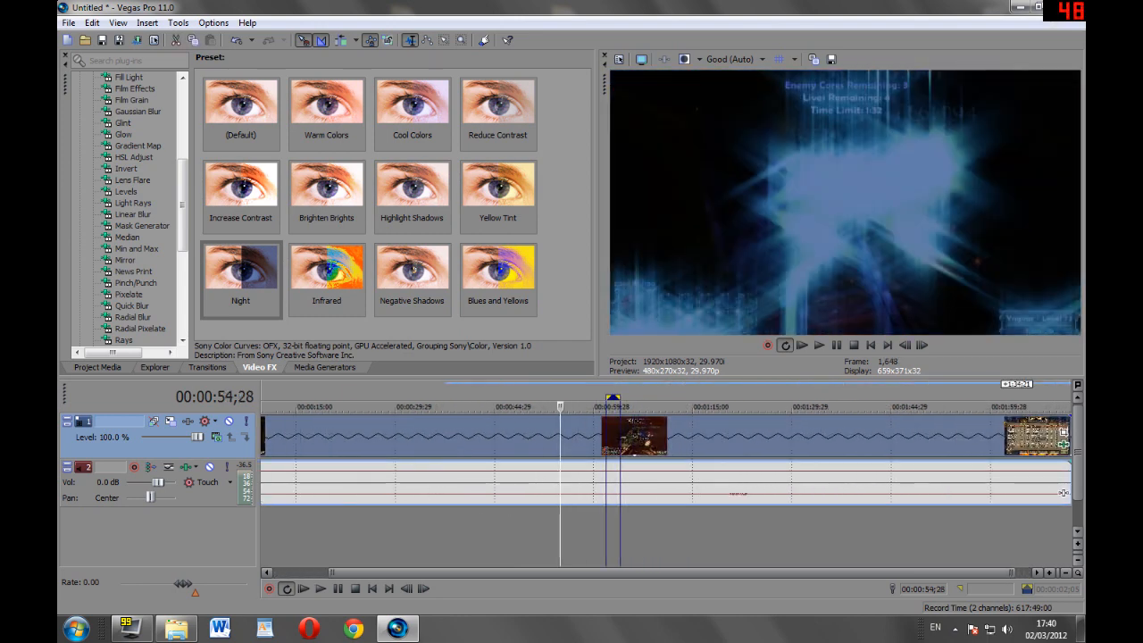
pyautogui.click(304, 588)
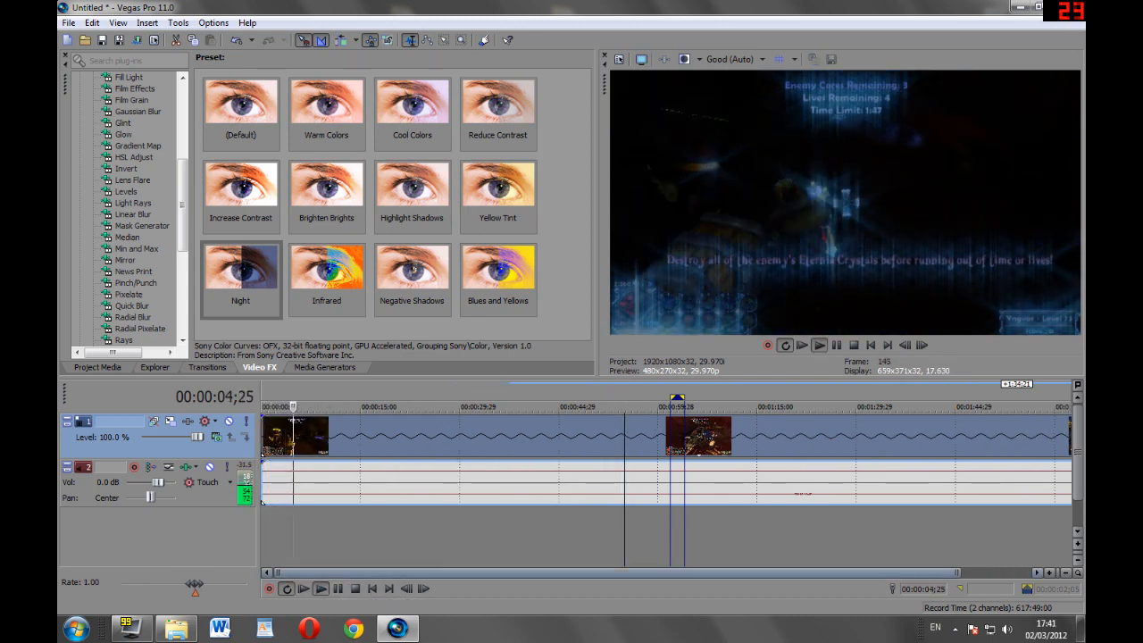
# Remove the Color Curves effect from the clip's effect chain and close the effect settings.
pyautogui.moveTo(535, 572); pyautogui.dragTo(640, 573)
pyautogui.click(1005, 444)
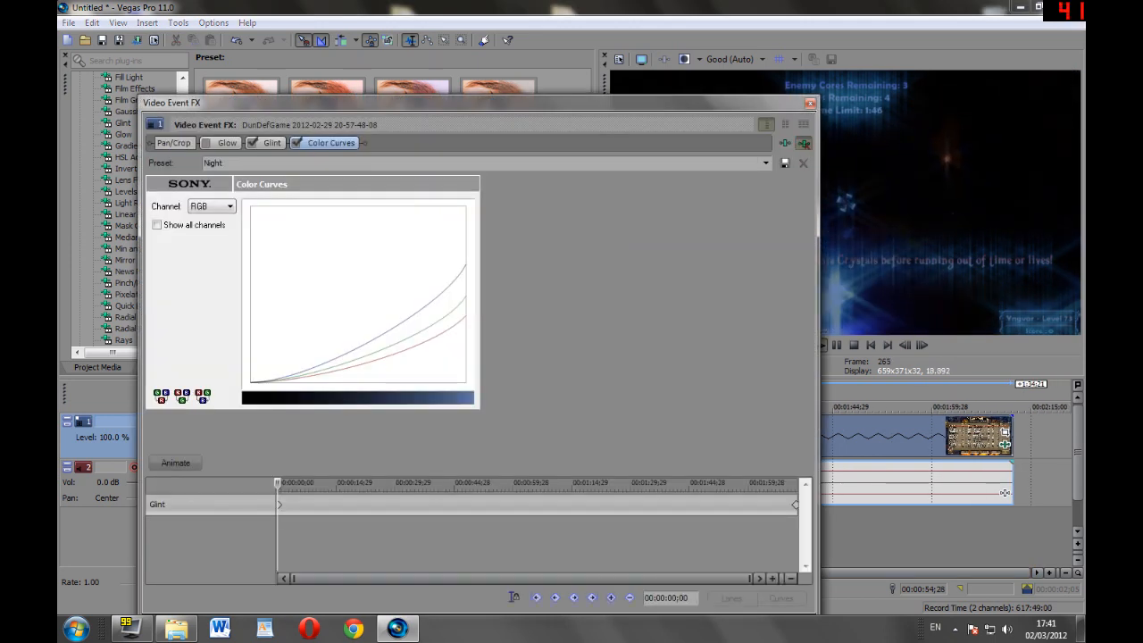
pyautogui.click(804, 143)
pyautogui.click(810, 104)
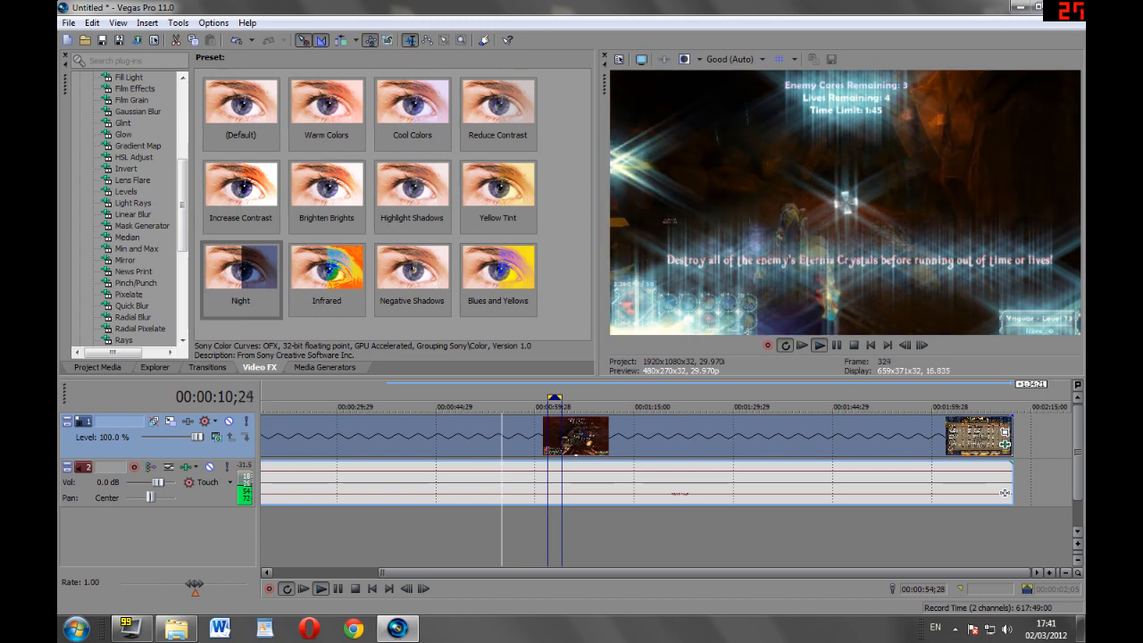
# Stretch the clip's end out by about 18 more seconds to slow it down further.
pyautogui.hscroll(2, 667, 483)
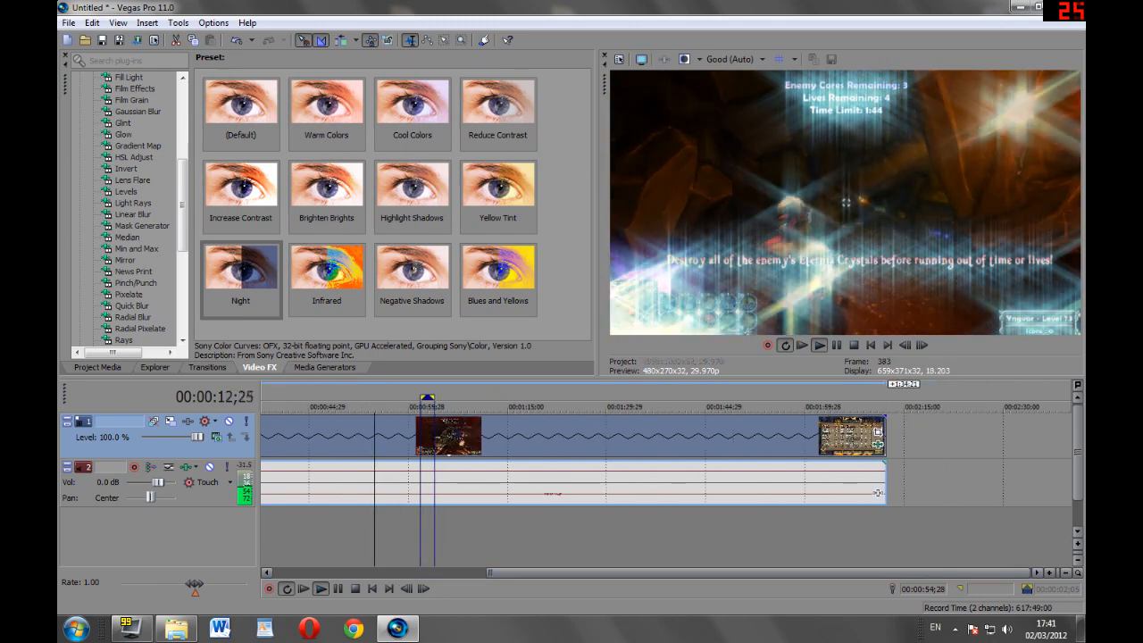
pyautogui.moveTo(886, 447); pyautogui.dragTo(1006, 447)
pyautogui.hscroll(3, 1005, 447)
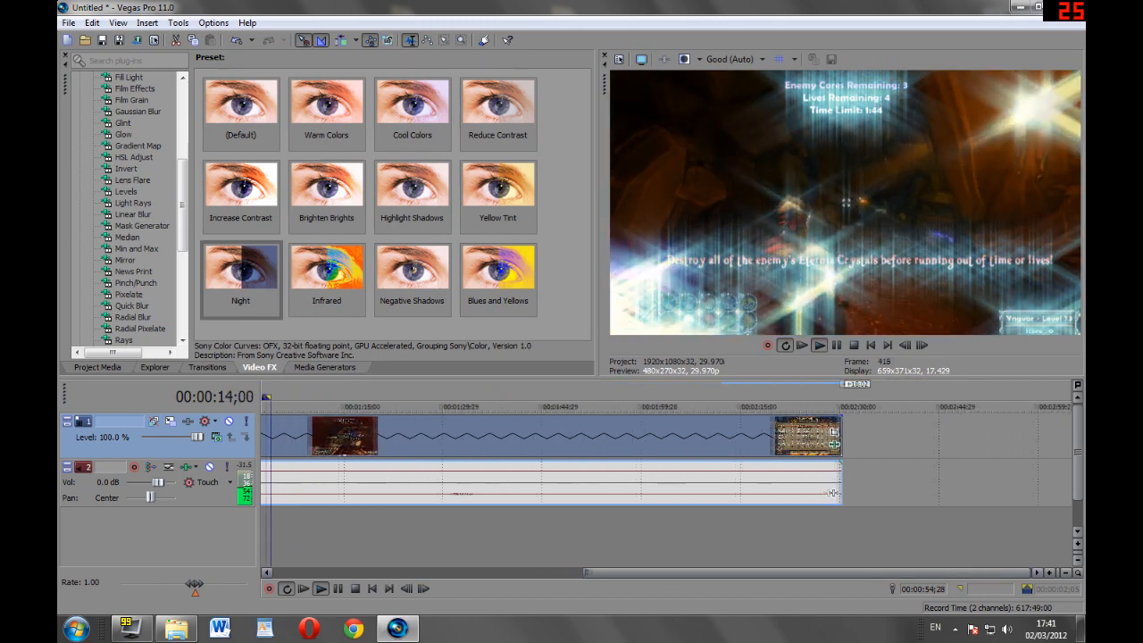
pyautogui.hscroll(3, 832, 492)
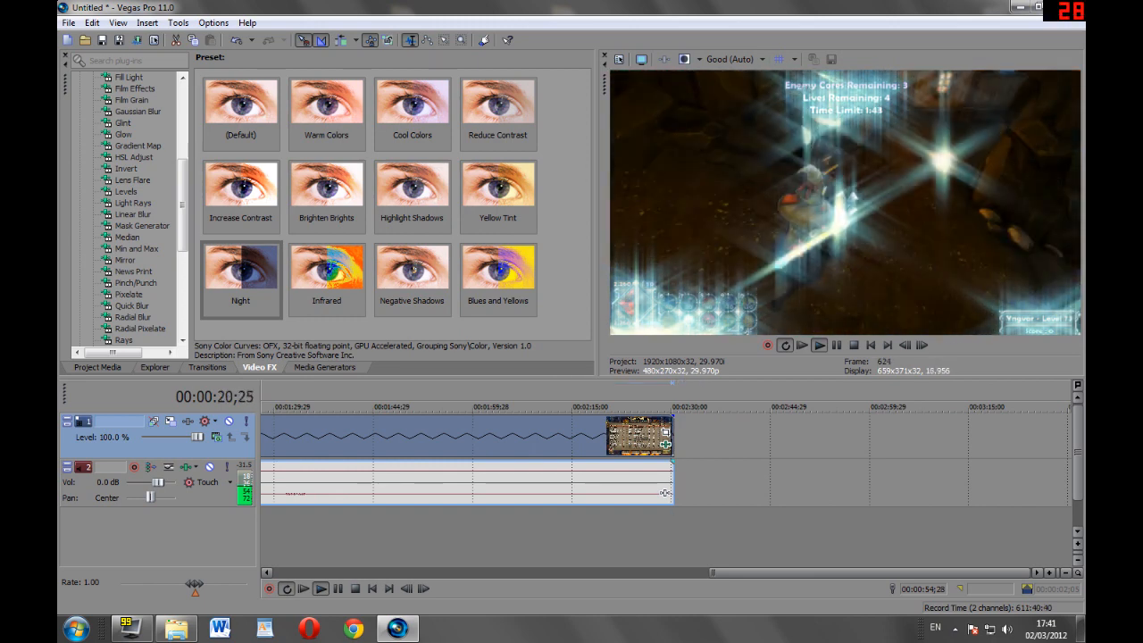
# Time-compress the clip until it ends at about 37 seconds, and play it back.
pyautogui.hscroll(-1, 664, 493)
pyautogui.scroll(3, 664, 483)
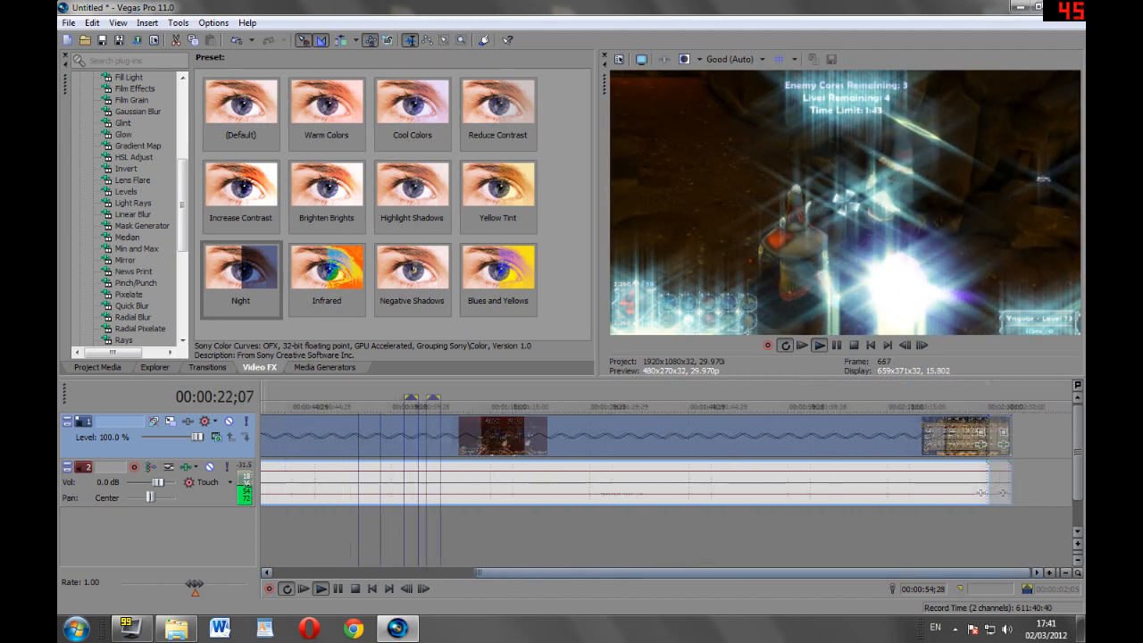
pyautogui.hscroll(2, 1068, 492)
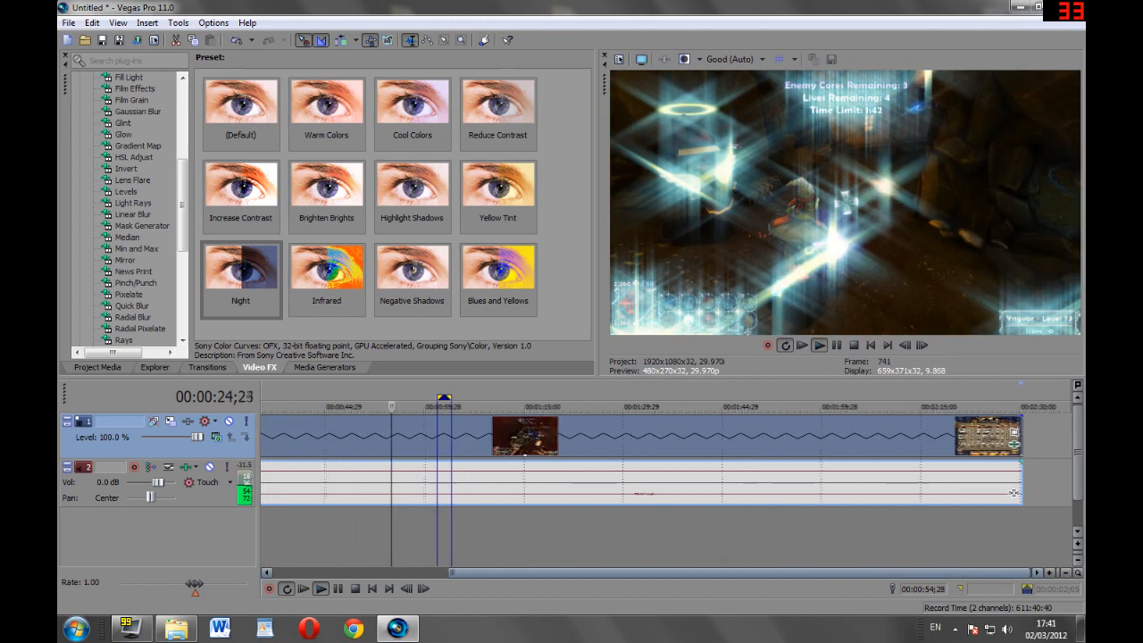
pyautogui.moveTo(1002, 492); pyautogui.dragTo(389, 492)
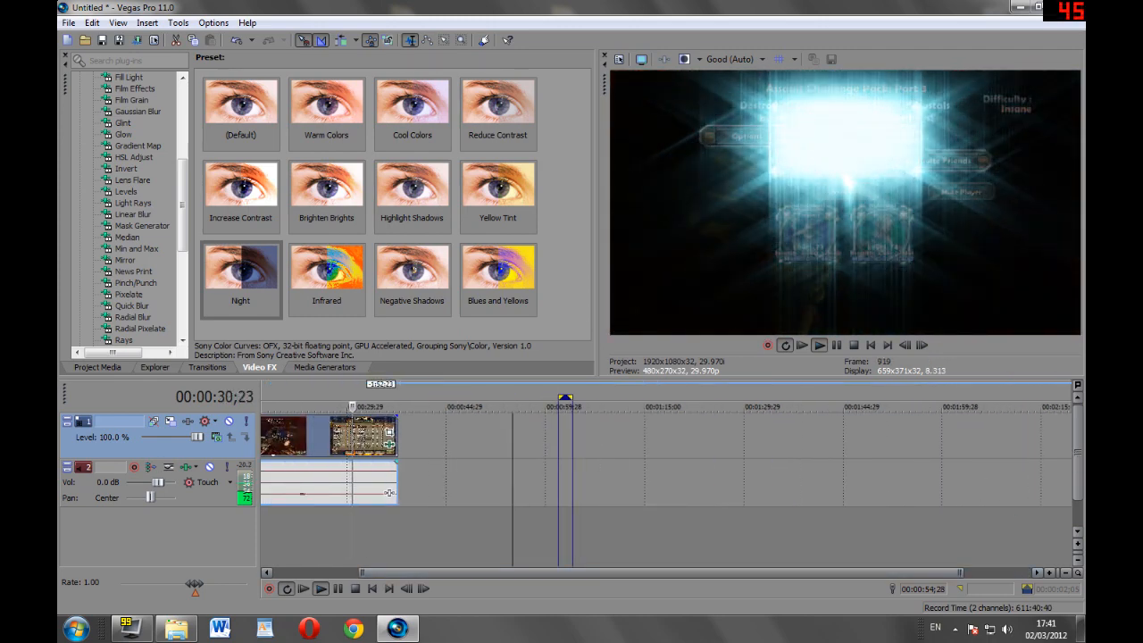
pyautogui.click(304, 588)
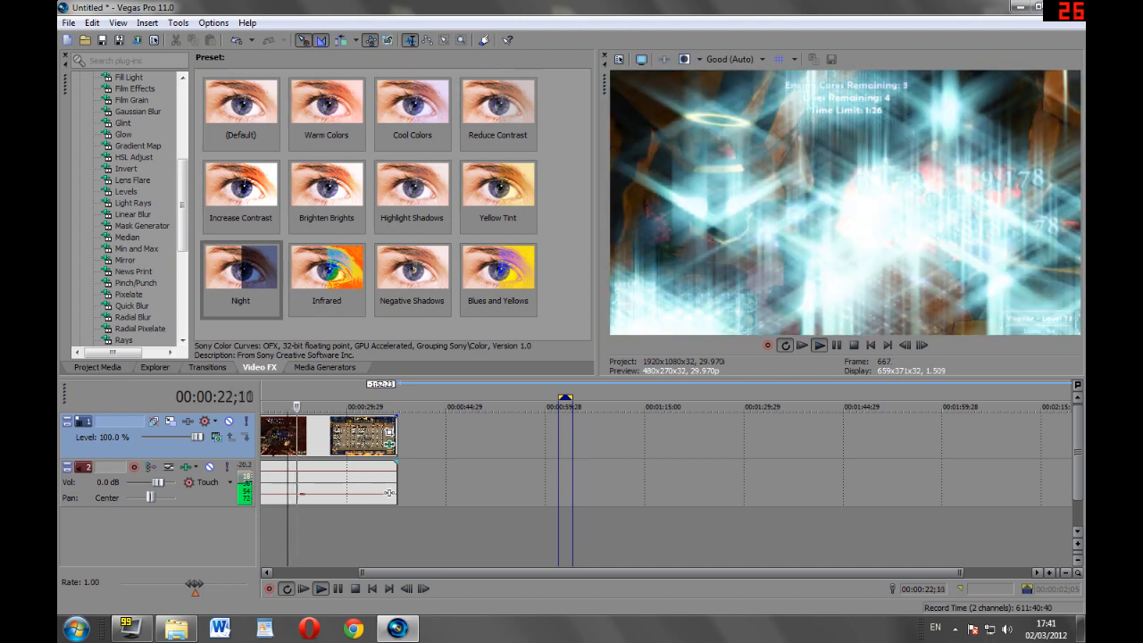
# Speed the clip up by shortening it by 11;00, play it from the start, and check the picture at 00:00:13;28.
pyautogui.moveTo(397, 438); pyautogui.dragTo(324, 437)
pyautogui.click(303, 588)
pyautogui.click(337, 589)
pyautogui.scroll(3, 261, 501)
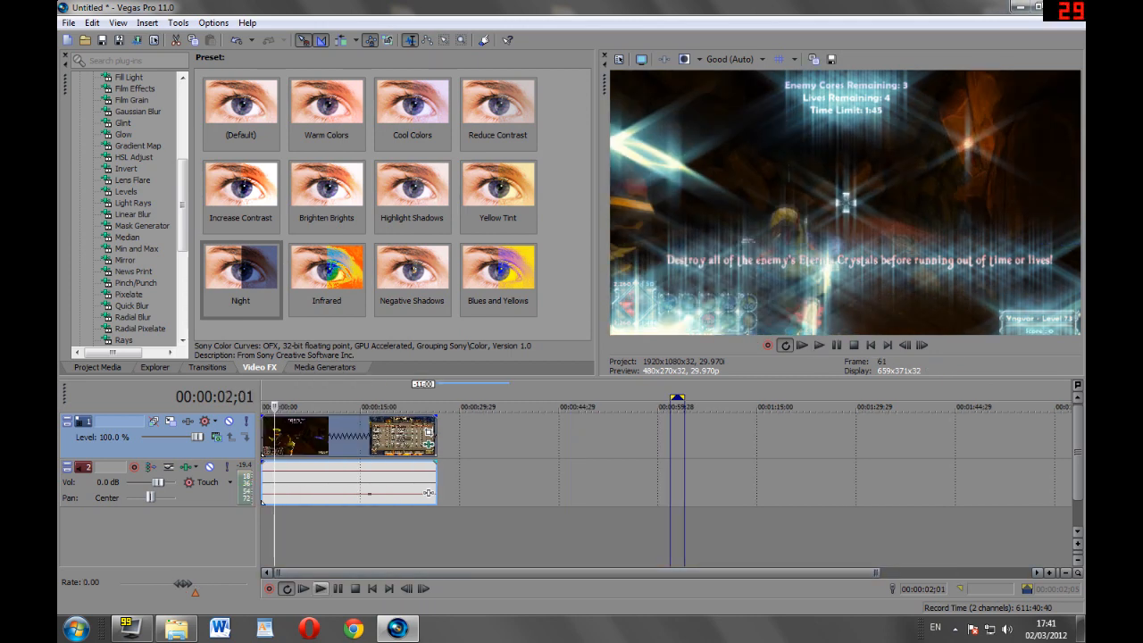
pyautogui.click(331, 536)
pyautogui.click(353, 536)
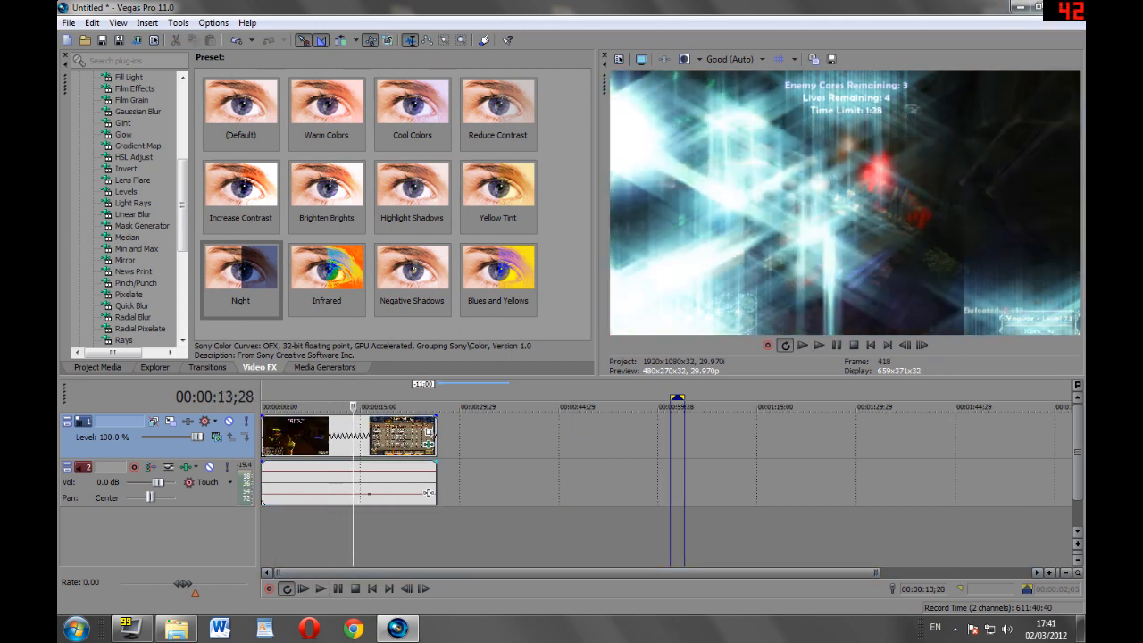
# Slow the clip down by stretching it until it ends at about 00:01:04;02.
pyautogui.moveTo(436, 439); pyautogui.dragTo(323, 440)
pyautogui.moveTo(315, 492)
pyautogui.mouseDown()
pyautogui.moveTo(1007, 492)
pyautogui.moveTo(418, 492)
pyautogui.mouseUp()
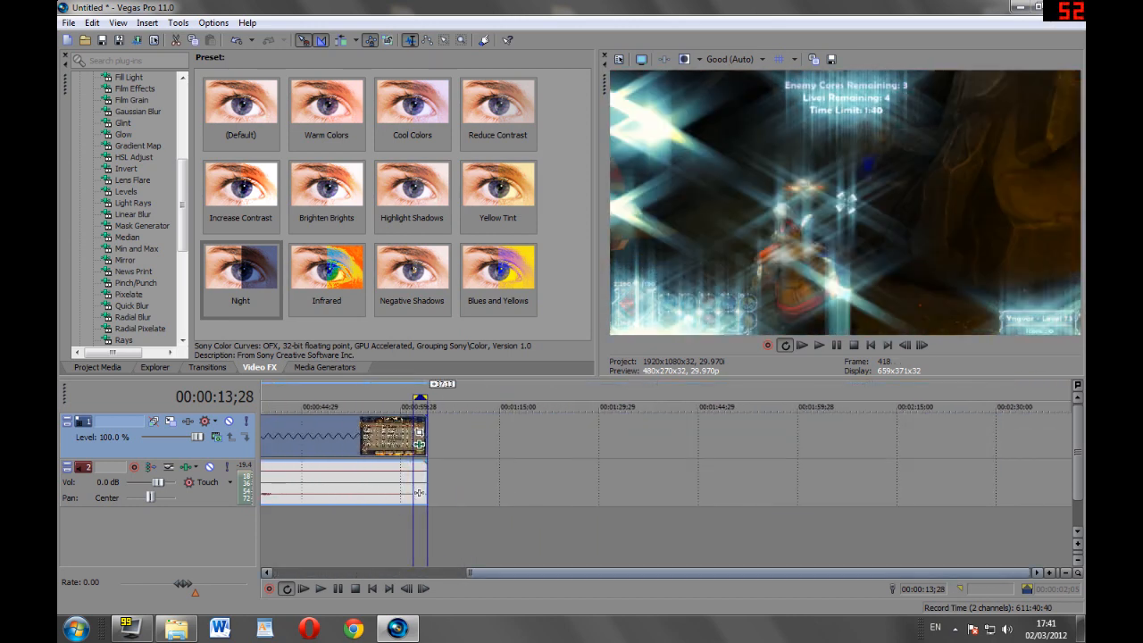
pyautogui.click(648, 542)
pyautogui.moveTo(660, 573); pyautogui.dragTo(473, 572)
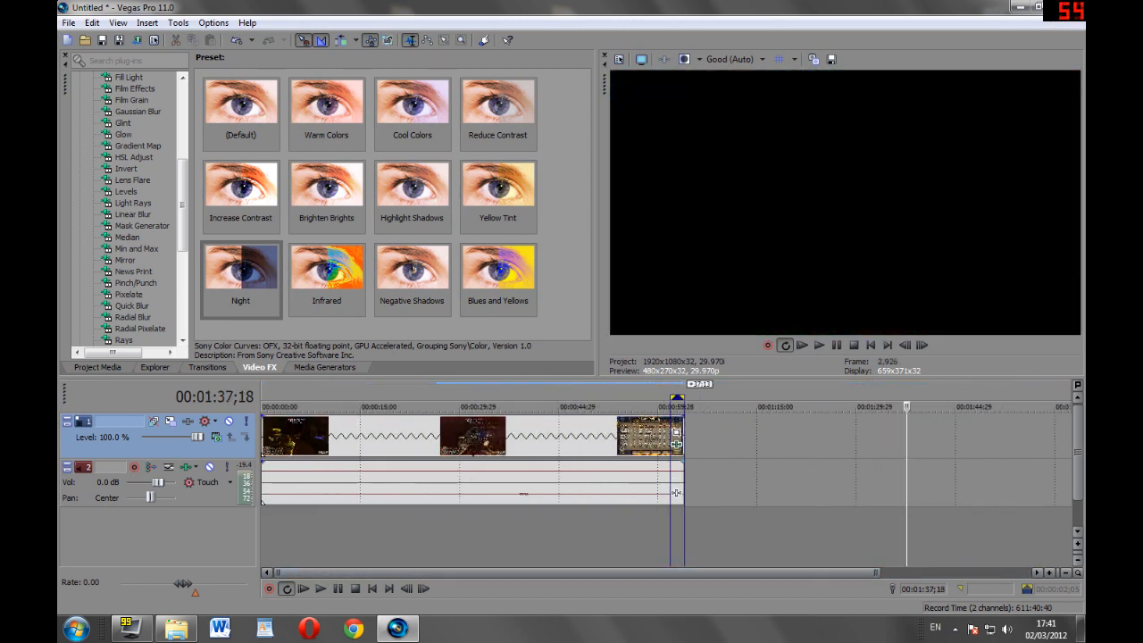
# Move the cursor to 00:00:21;21 and show the project's imported media.
pyautogui.click(405, 483)
pyautogui.hotkey('alt', '6')
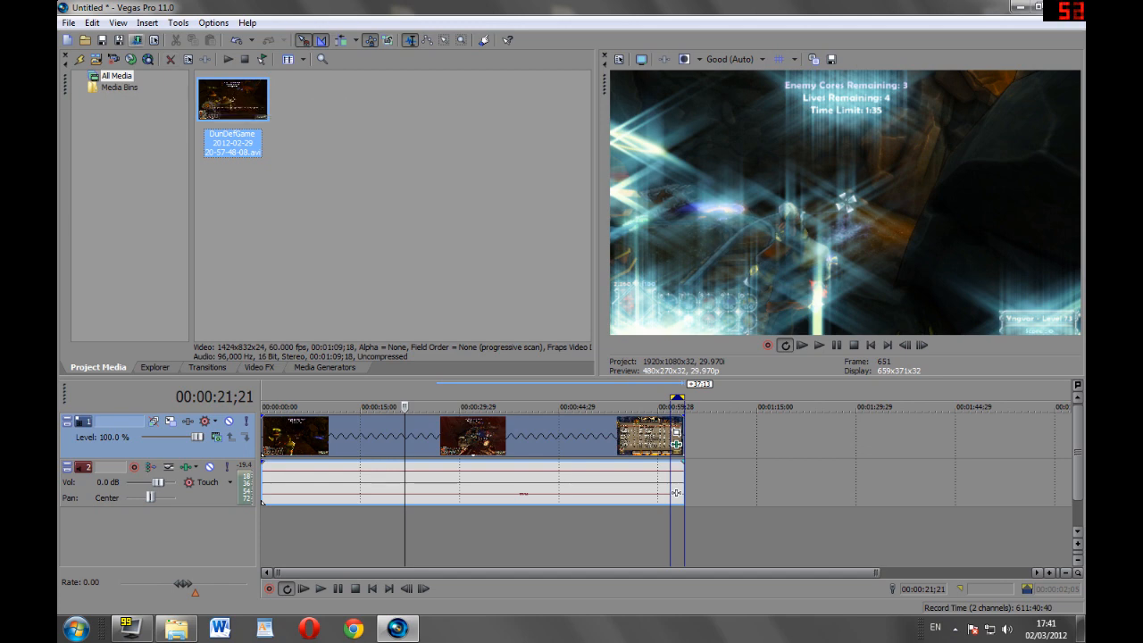
pyautogui.click(136, 40)
# Mark a loop region about 9;15 long in the clip's first third, and place the cursor at the clip's end at 00:01:04;02.
pyautogui.click(306, 535)
pyautogui.moveTo(345, 536); pyautogui.dragTo(407, 535)
pyautogui.click(529, 536)
pyautogui.click(586, 536)
pyautogui.click(685, 536)
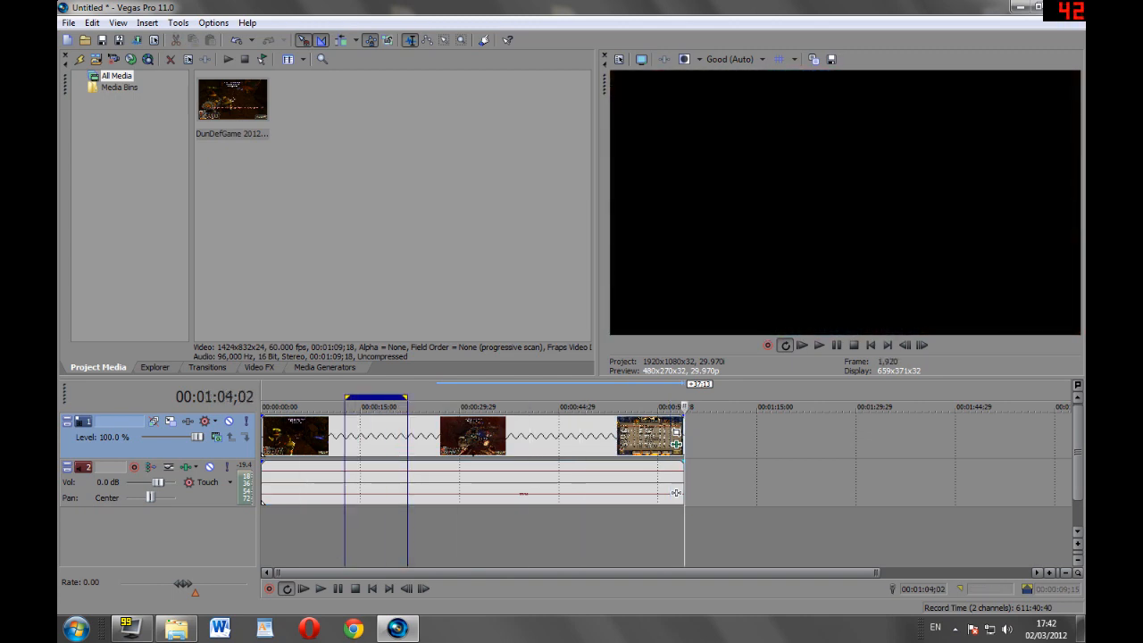
# Mark a loop region about 11;26 long in the clip's first third, and place the cursor at 00:00:44;27.
pyautogui.moveTo(643, 536); pyautogui.dragTo(346, 536)
pyautogui.click(282, 535)
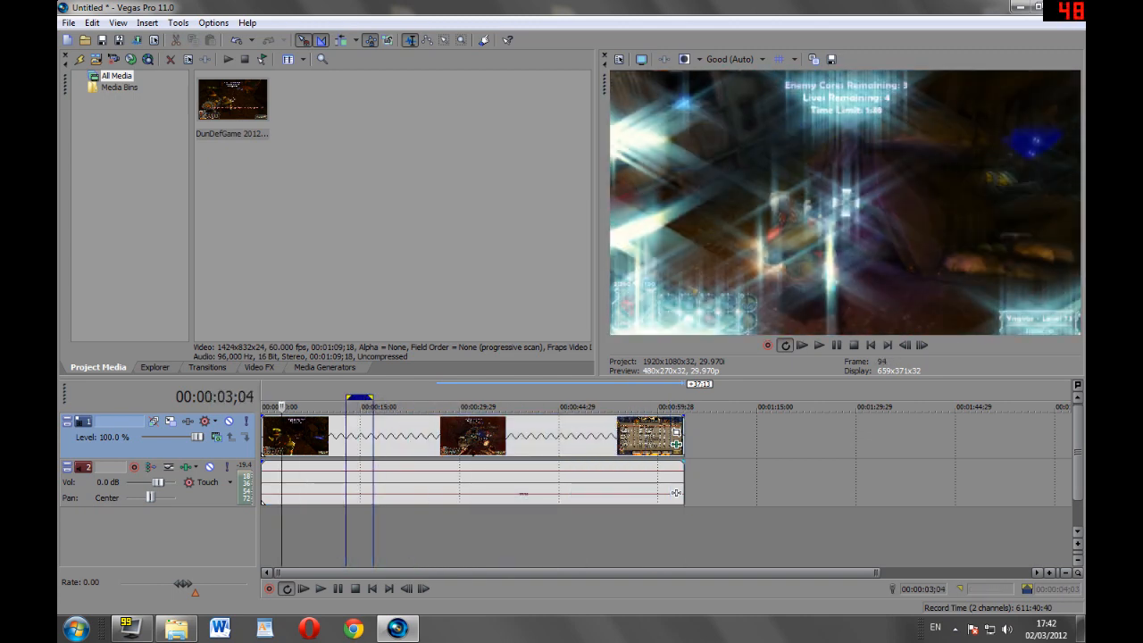
pyautogui.click(296, 535)
pyautogui.moveTo(334, 535); pyautogui.dragTo(412, 536)
pyautogui.click(559, 407)
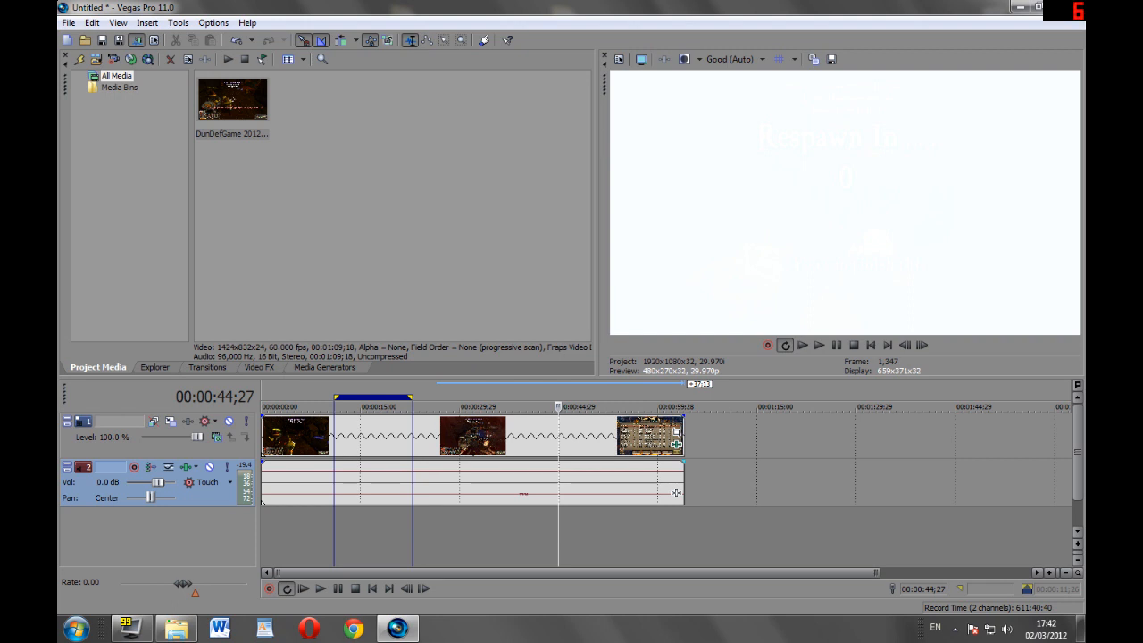
# Open the Render As settings and try the Windows Media Video templates YOUTUBE HD and 6 Mbps HD 720-30p Video.
pyautogui.hotkey('ctrl', 'm')
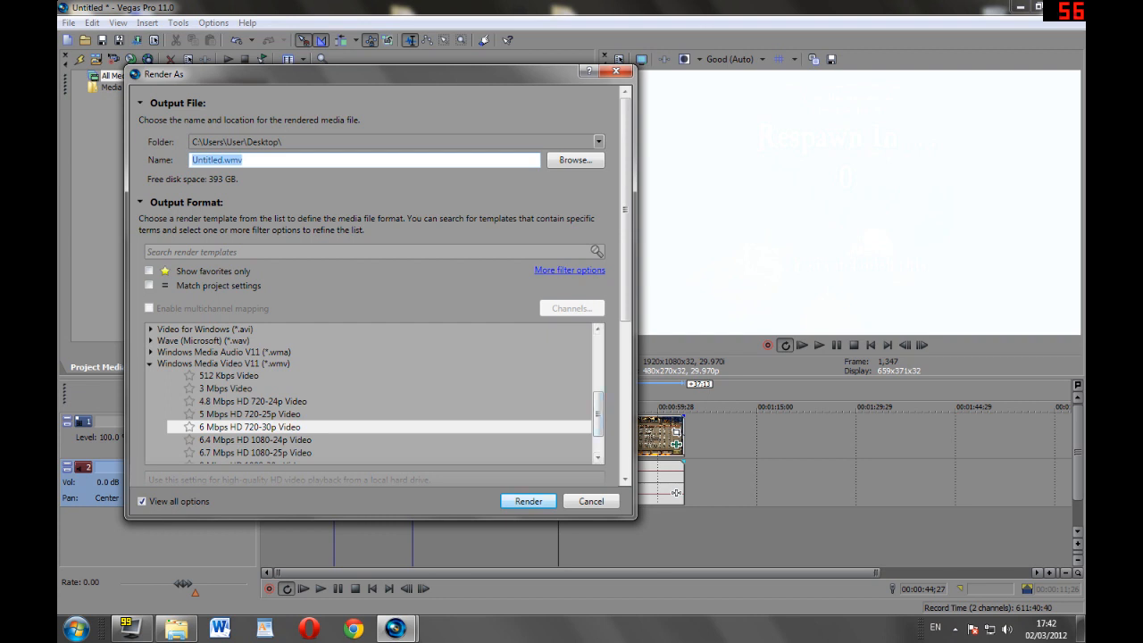
pyautogui.scroll(-1, 375, 393)
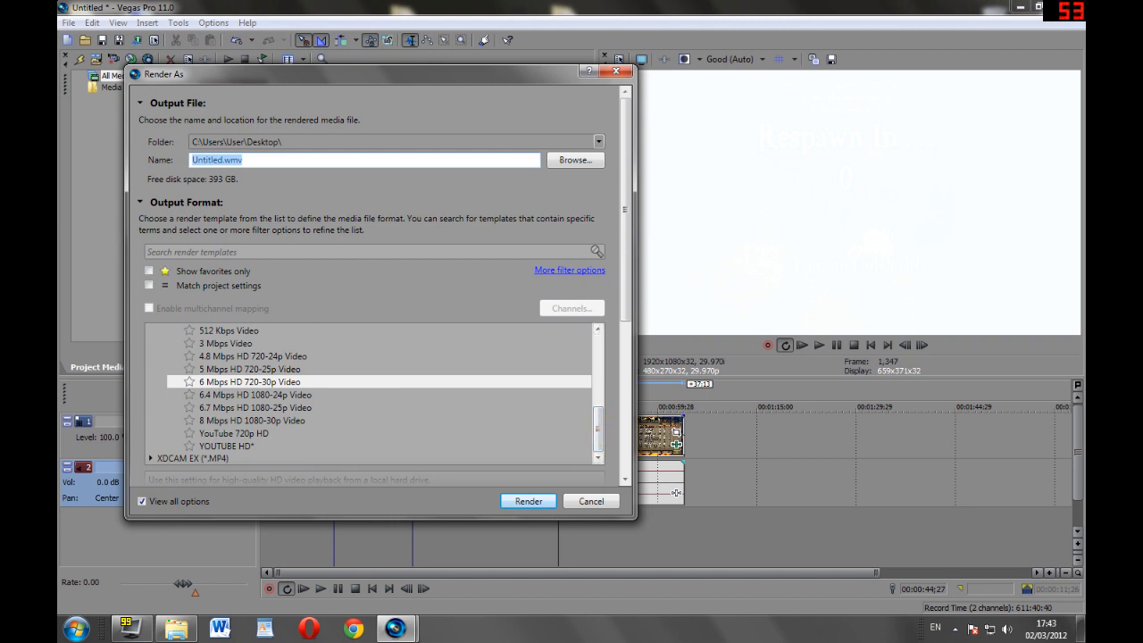
pyautogui.click(227, 446)
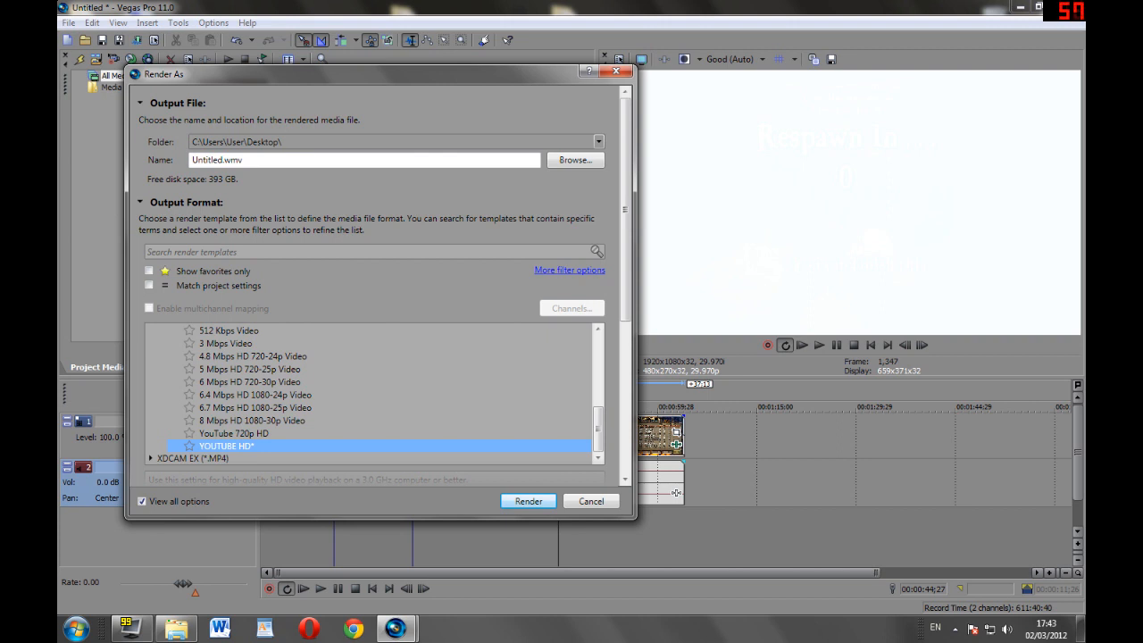
pyautogui.click(250, 382)
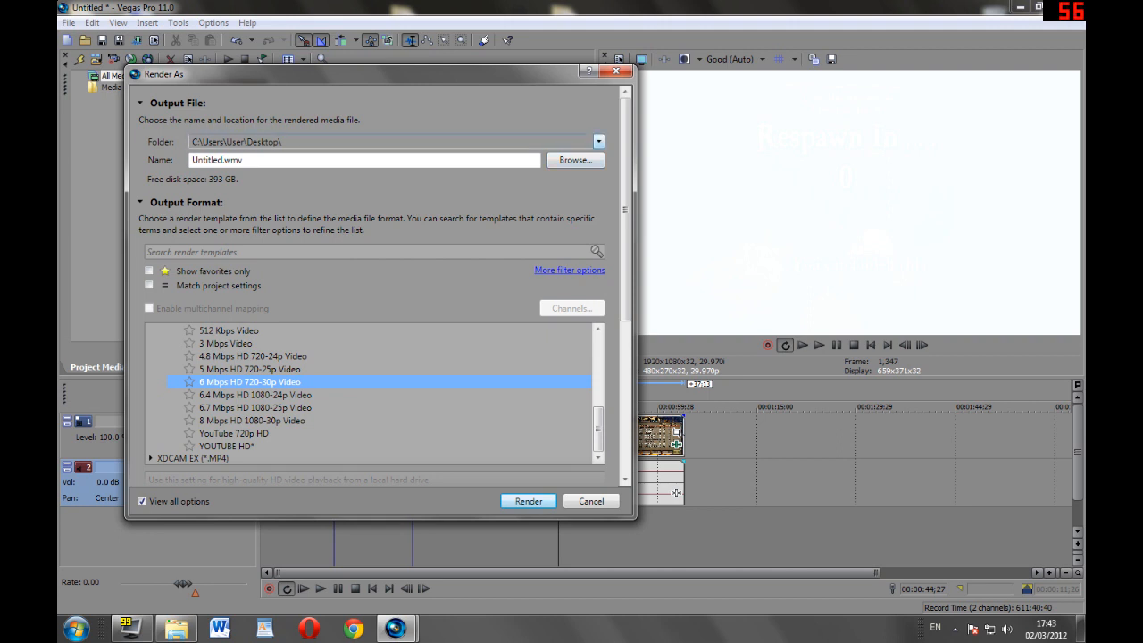
# Check the available output folders and the file name for the render.
pyautogui.click(598, 141)
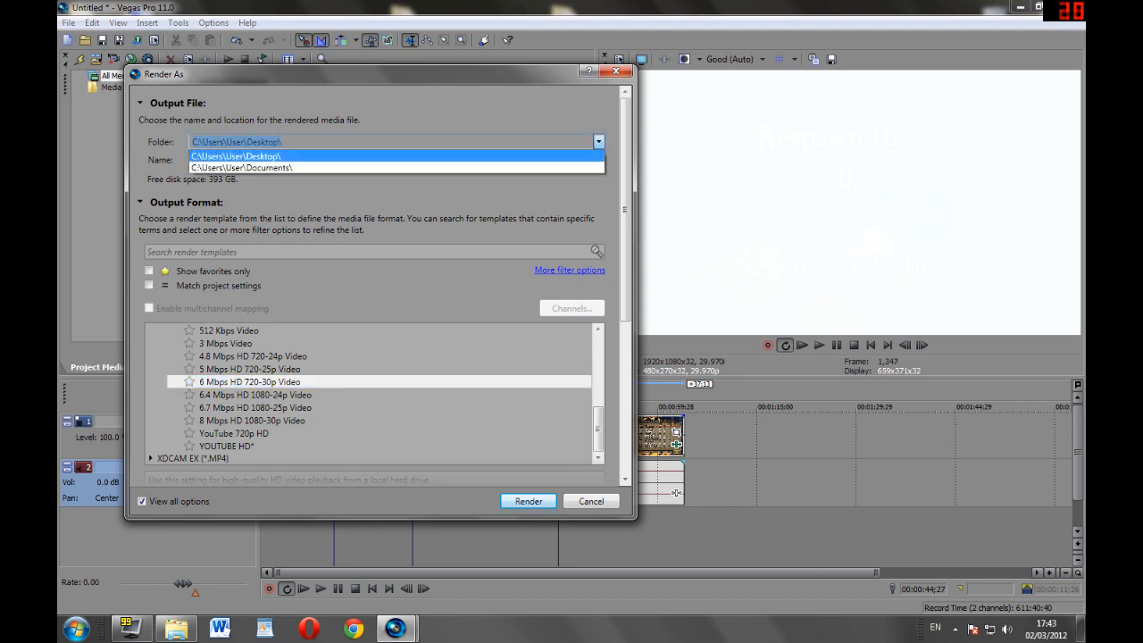
pyautogui.click(599, 141)
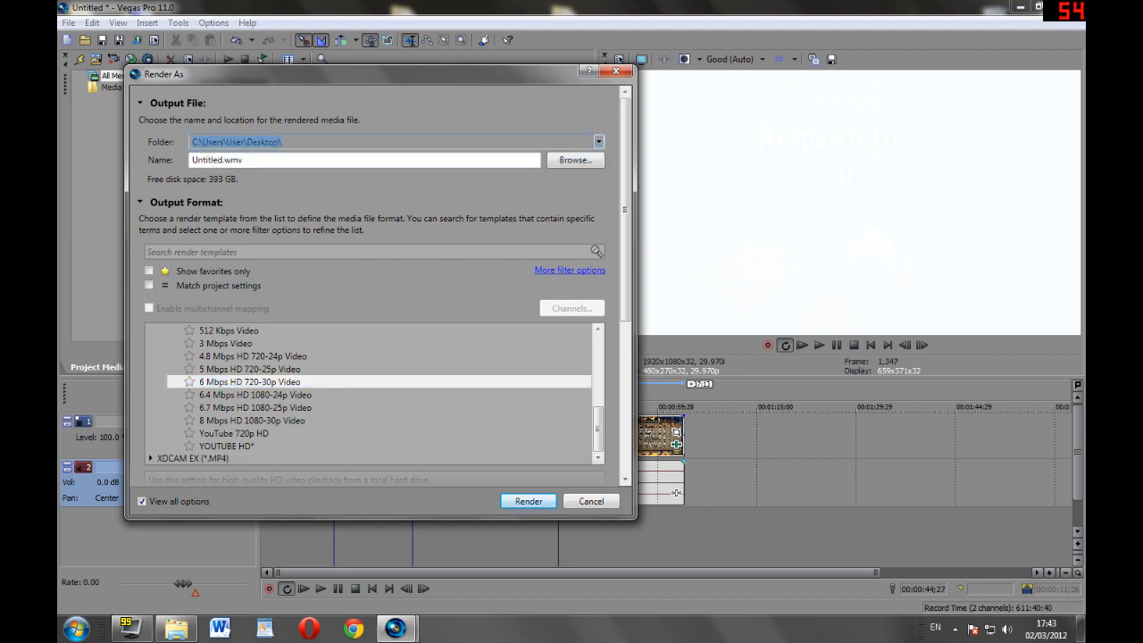
pyautogui.doubleClick(233, 160)
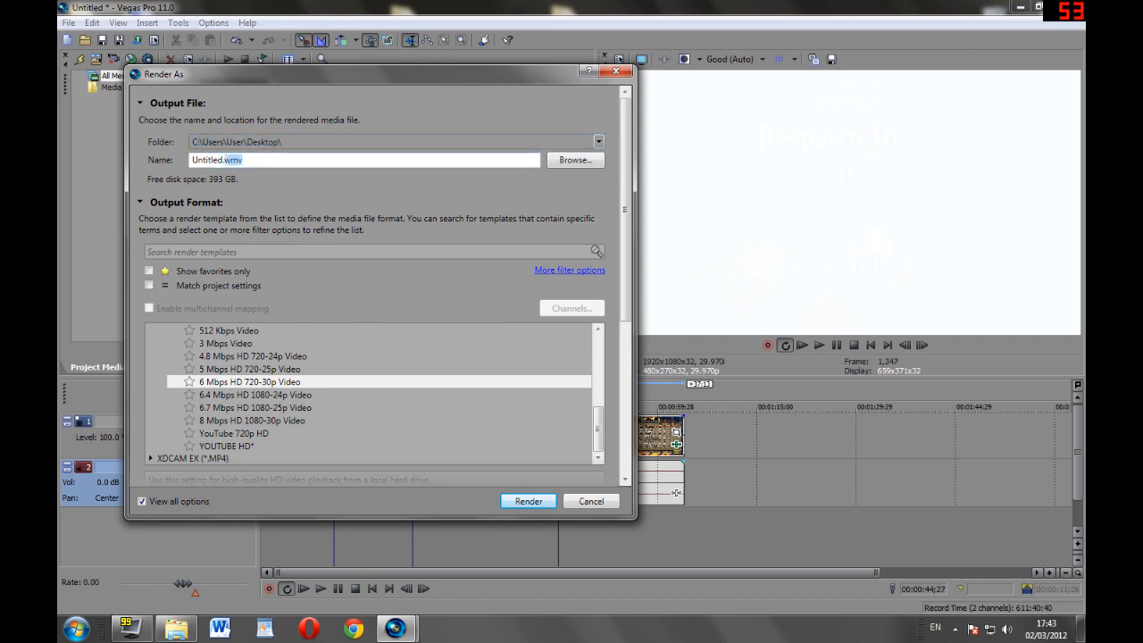
pyautogui.click(233, 160)
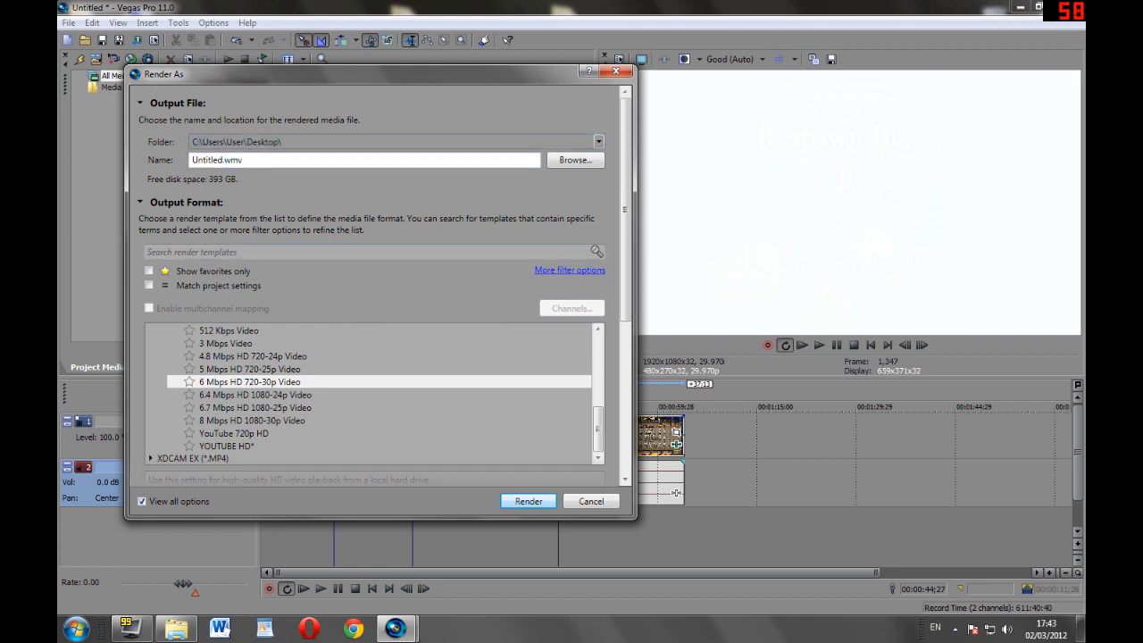
# Examine the image size choices in the 6 Mbps HD 720-30p Video template's custom video settings, and close them without changes.
pyautogui.scroll(-5, 375, 286)
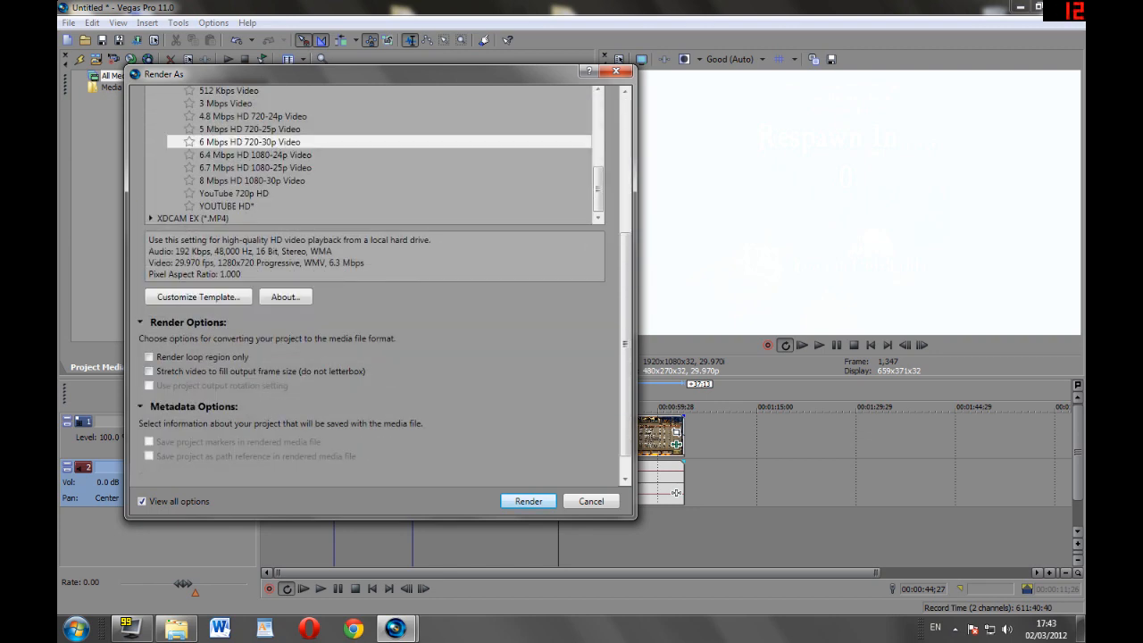
pyautogui.scroll(2, 375, 286)
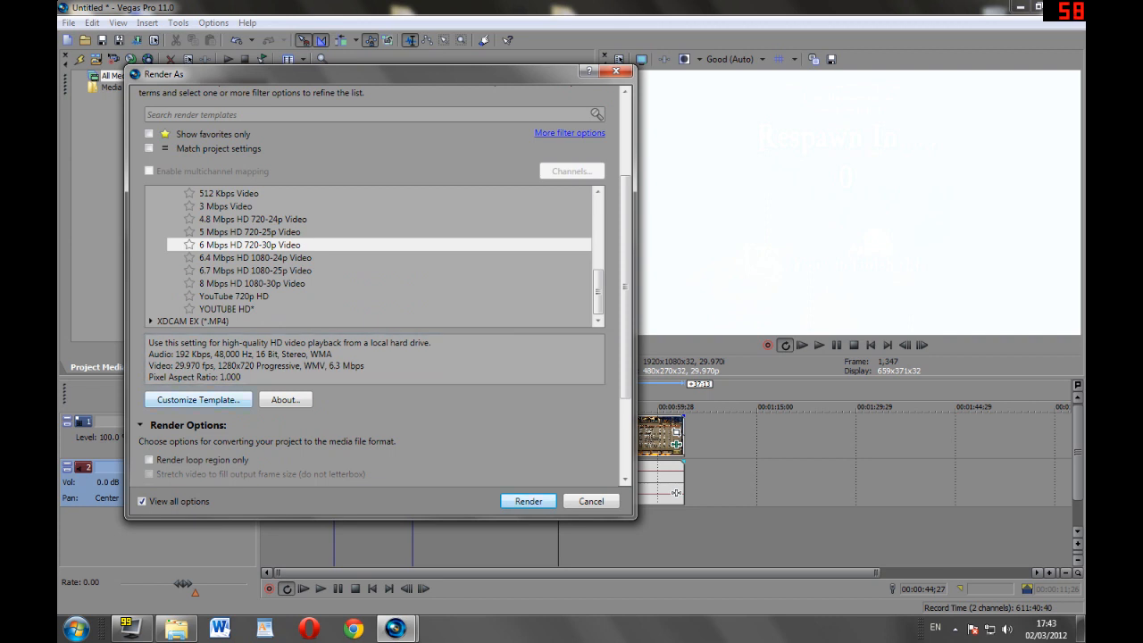
pyautogui.click(198, 399)
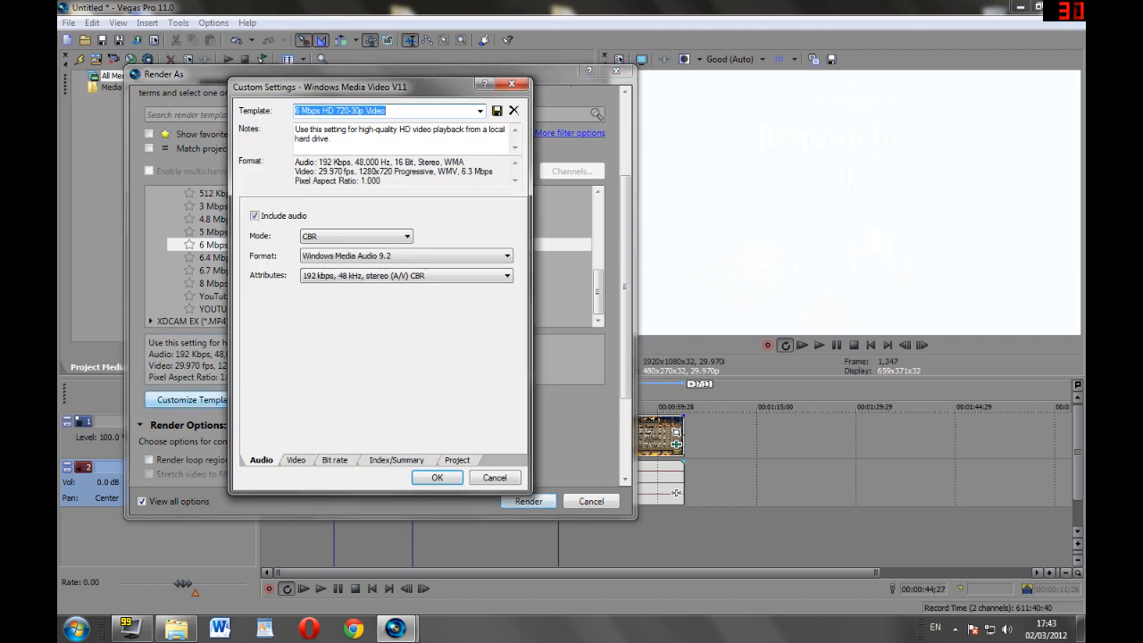
pyautogui.click(295, 460)
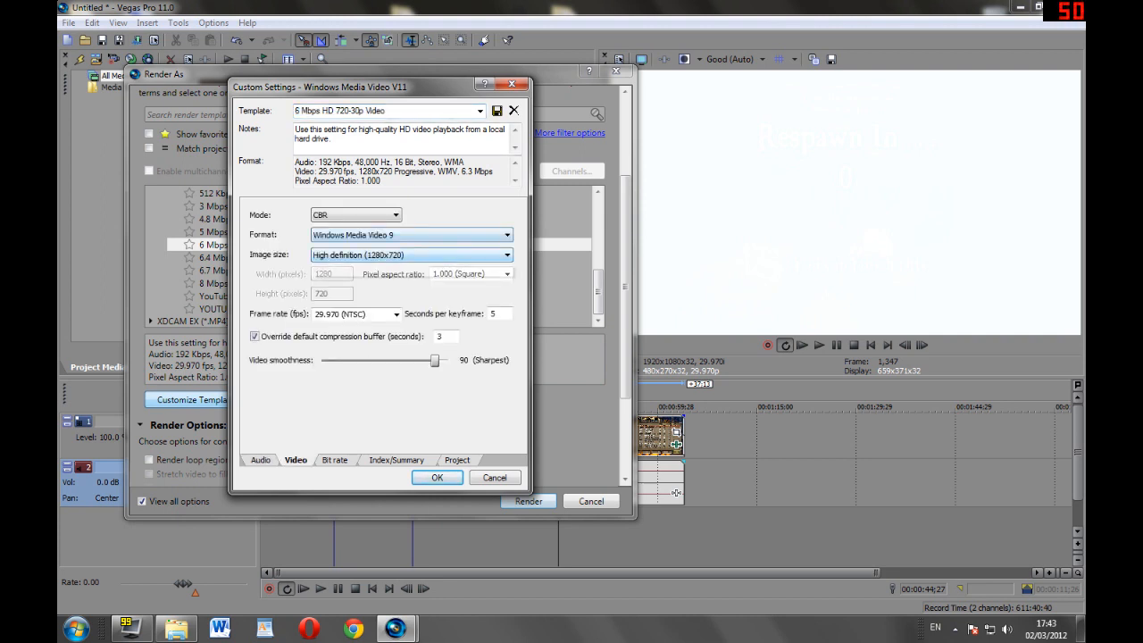
pyautogui.click(411, 254)
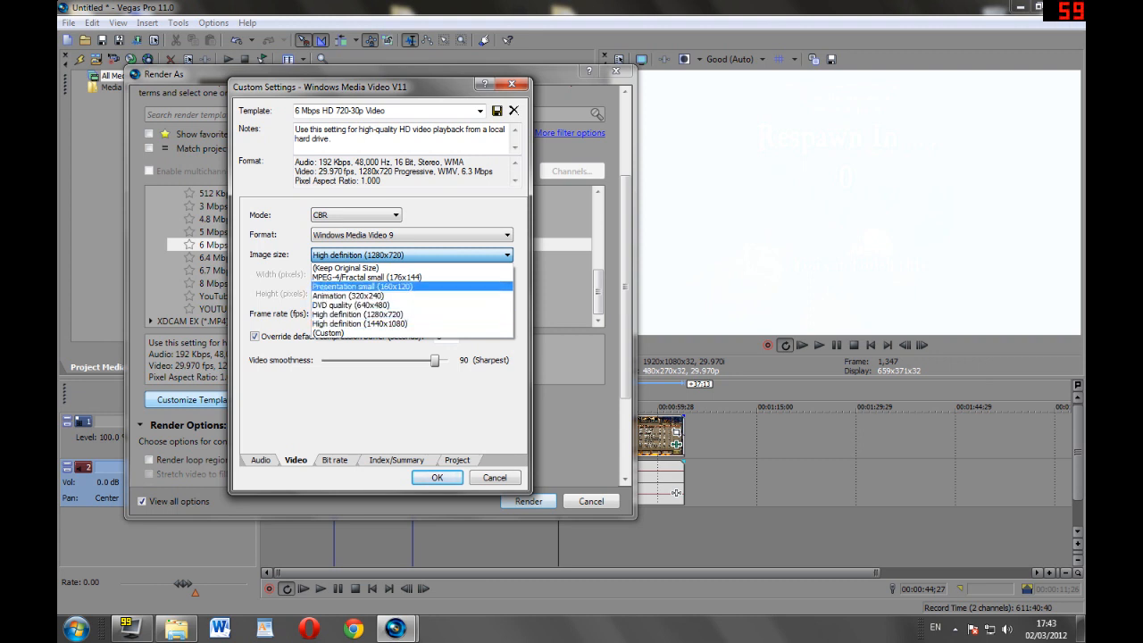
pyautogui.press('Escape')
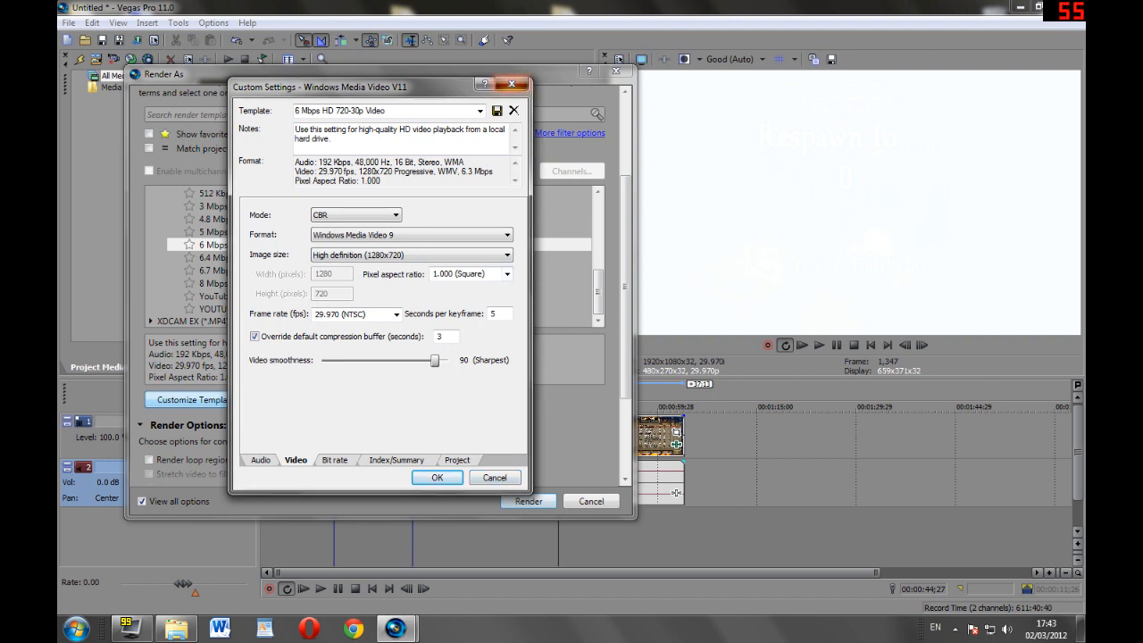
pyautogui.click(512, 84)
# Look through the list of output formats and leave the render settings without rendering.
pyautogui.scroll(-3, 512, 84)
pyautogui.scroll(5, 379, 286)
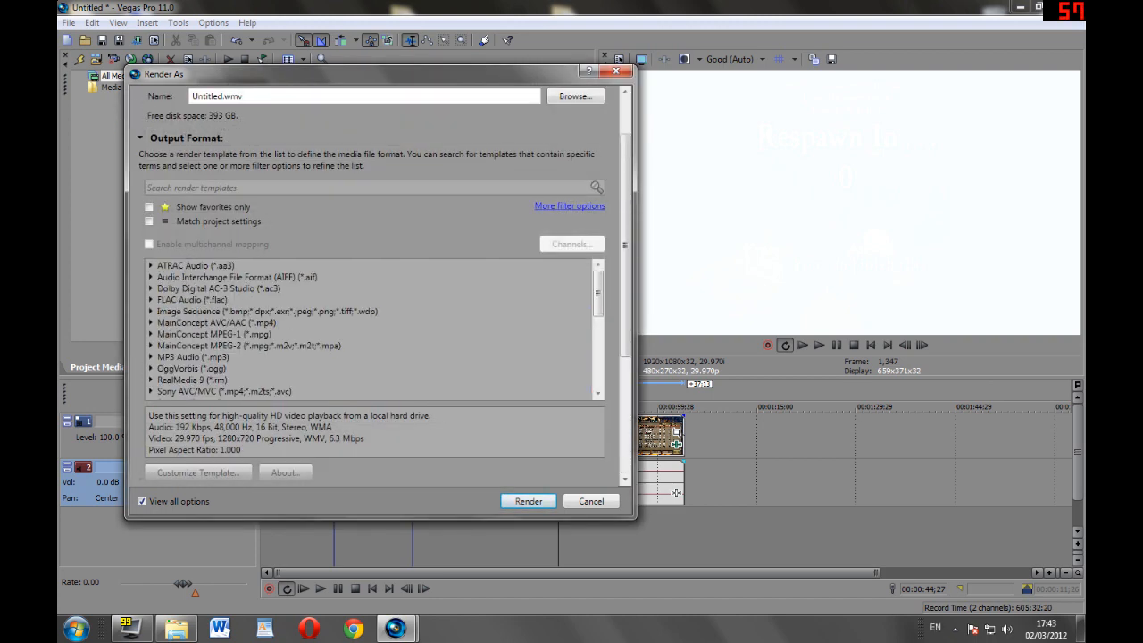
pyautogui.scroll(-10, 376, 329)
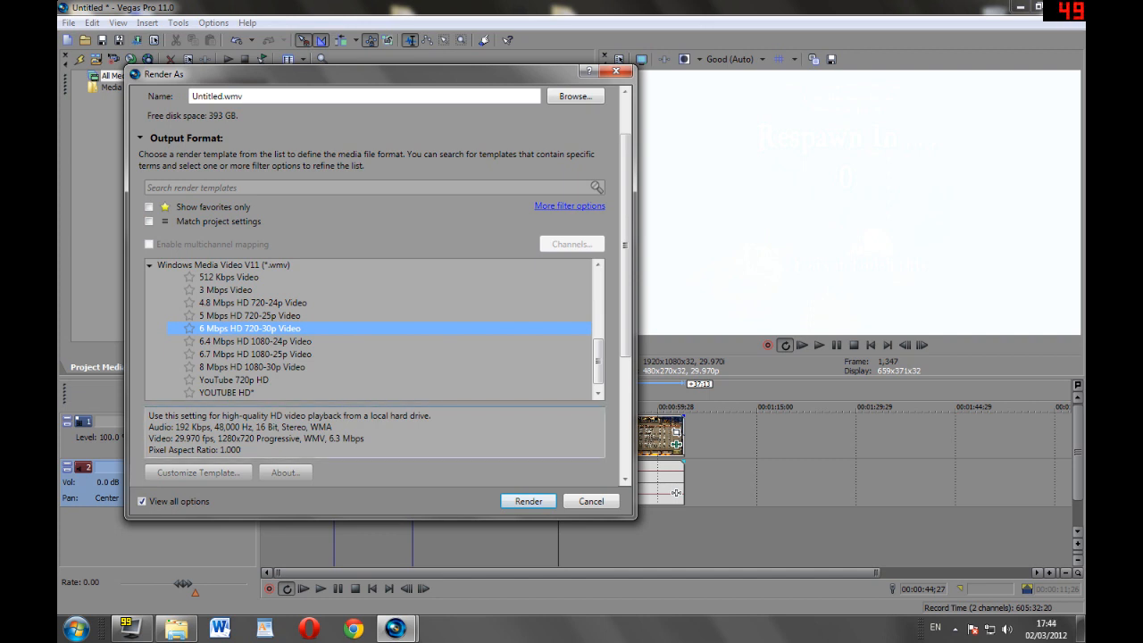
pyautogui.press('Escape')
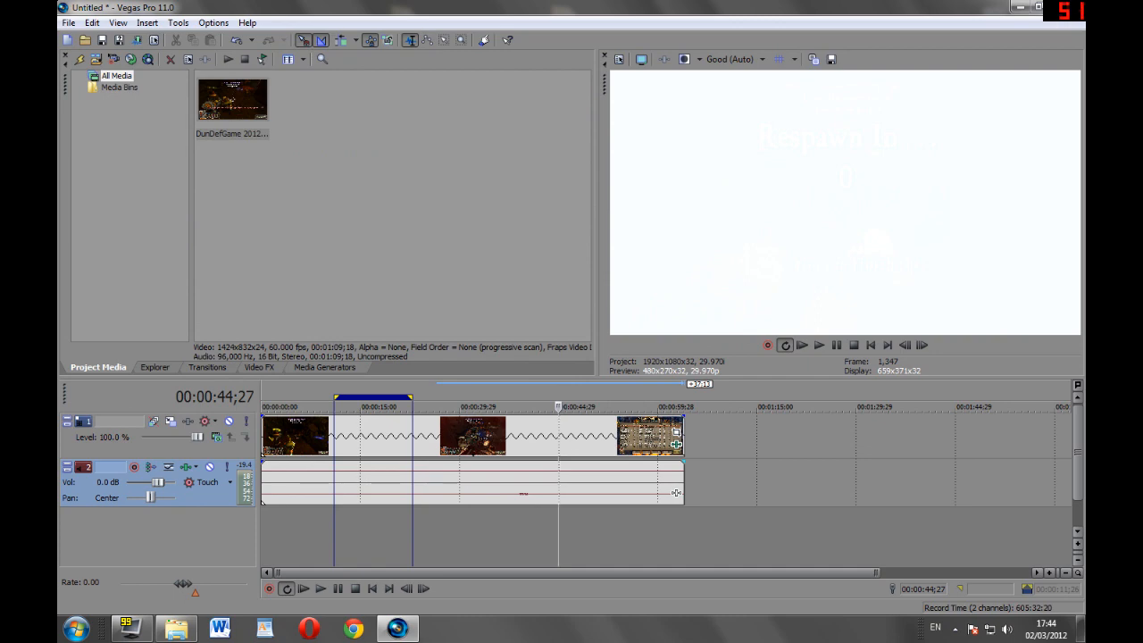
# Set the loop region to the clip's full length, and stretch the clip slightly past the region's end.
pyautogui.press('space')
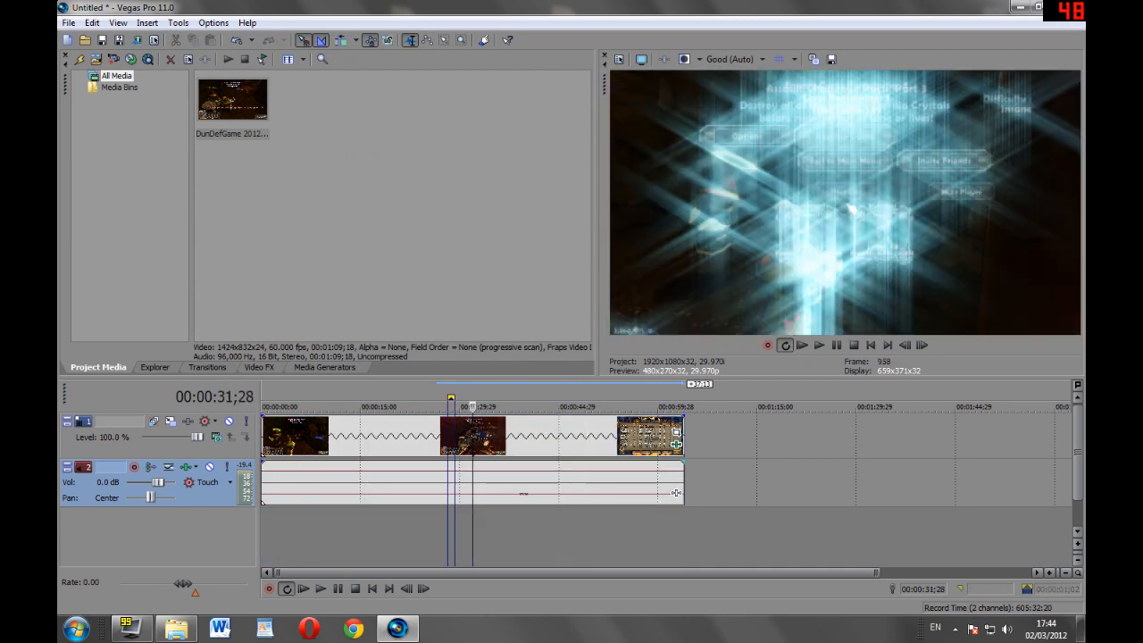
pyautogui.doubleClick(676, 492)
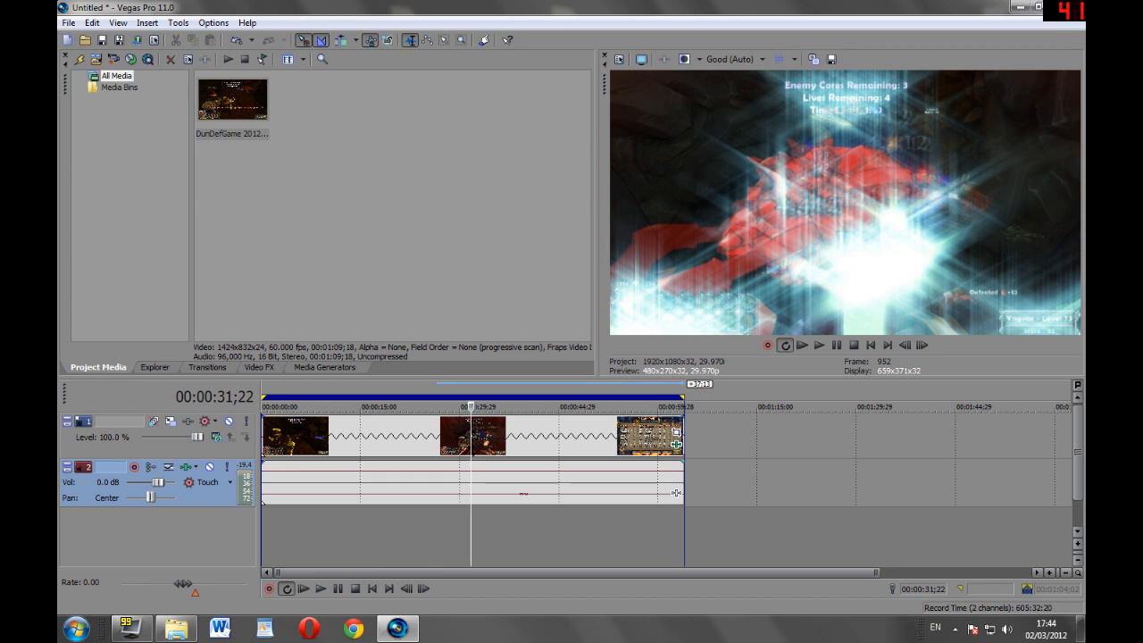
pyautogui.moveTo(676, 493)
pyautogui.mouseDown()
pyautogui.moveTo(853, 493)
pyautogui.moveTo(688, 493)
pyautogui.mouseUp()
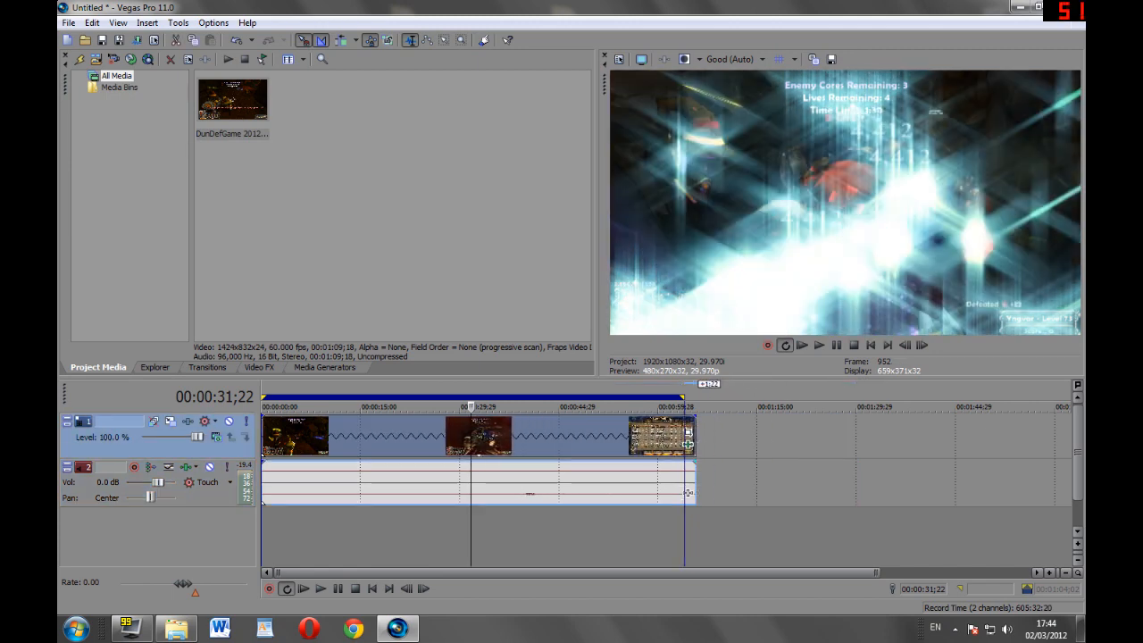
# Remove the Glint and Glow effects from the gameplay clip and close its event effects.
pyautogui.hotkey('alt', '8')
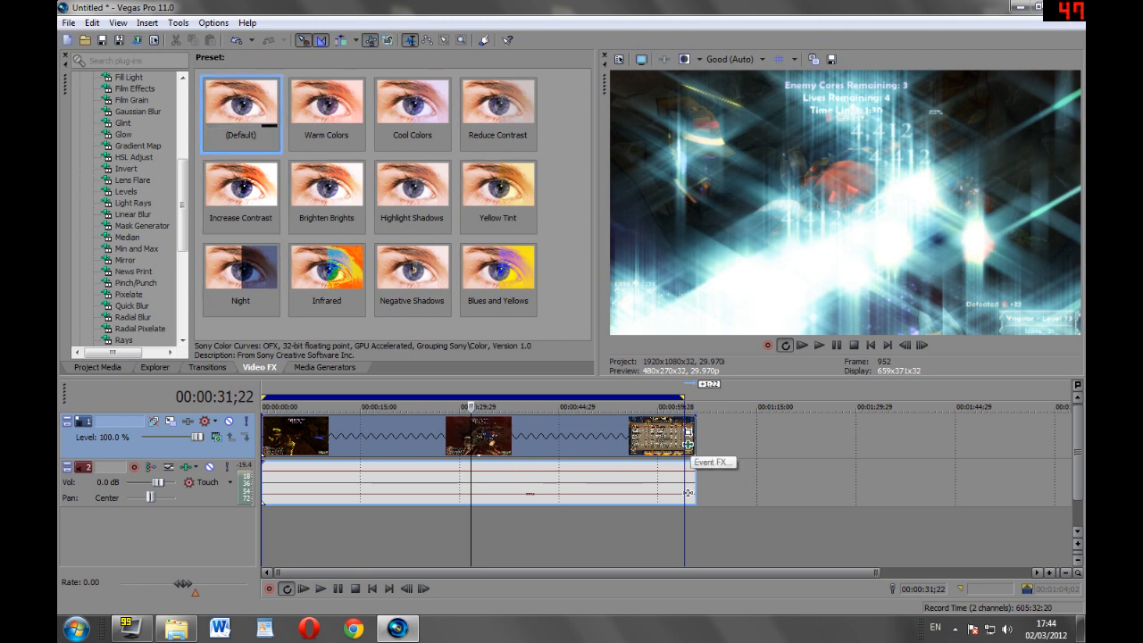
pyautogui.click(688, 443)
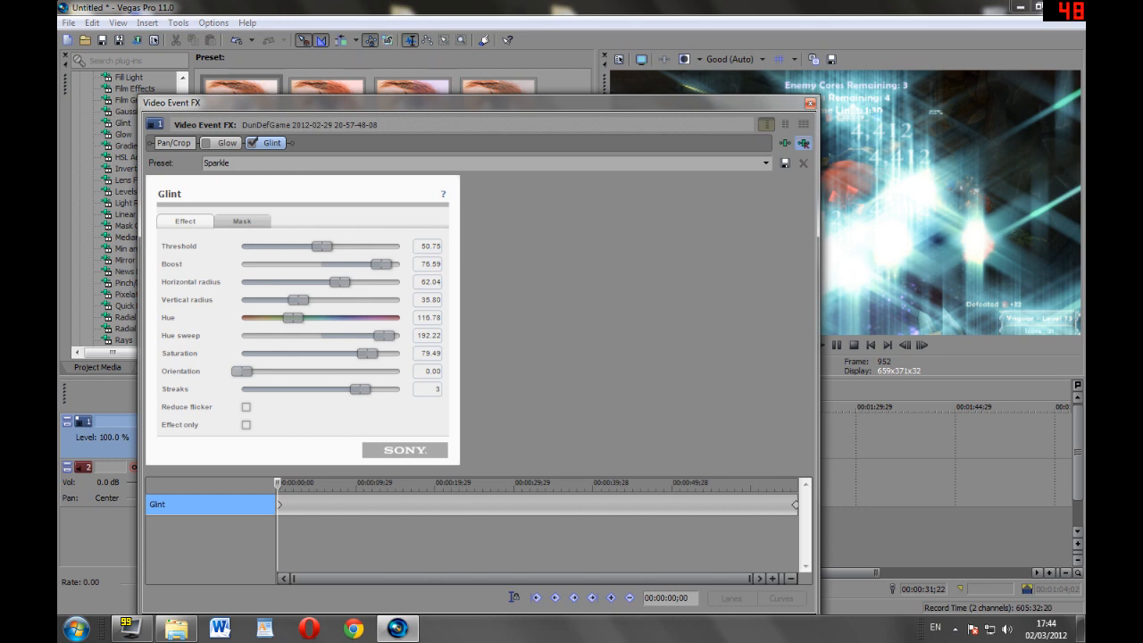
pyautogui.click(804, 143)
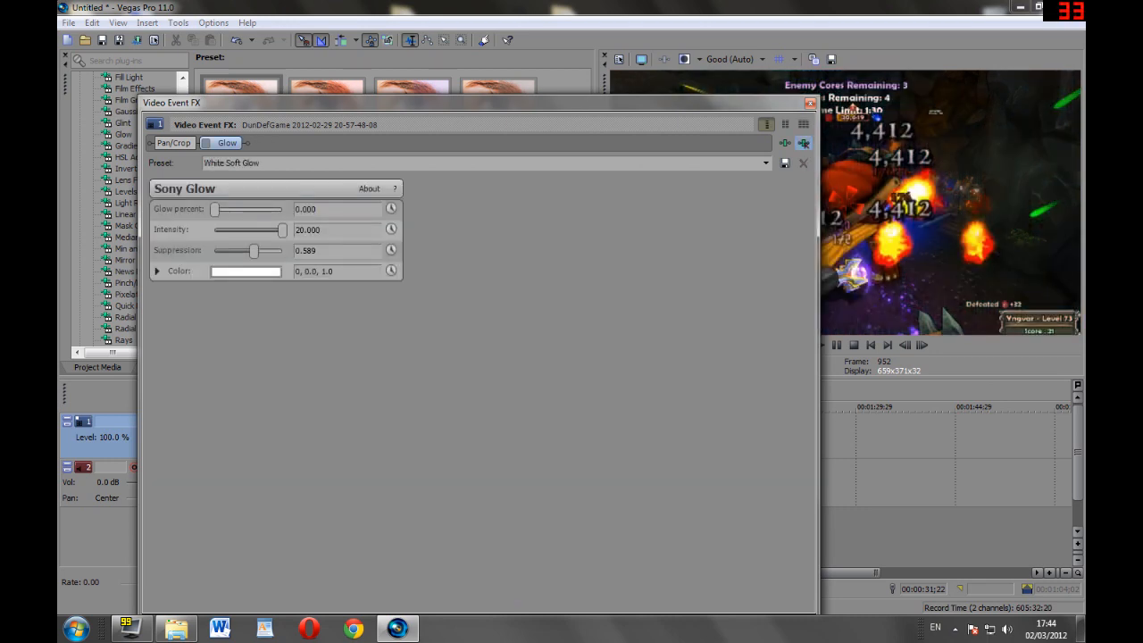
pyautogui.click(804, 143)
pyautogui.click(810, 103)
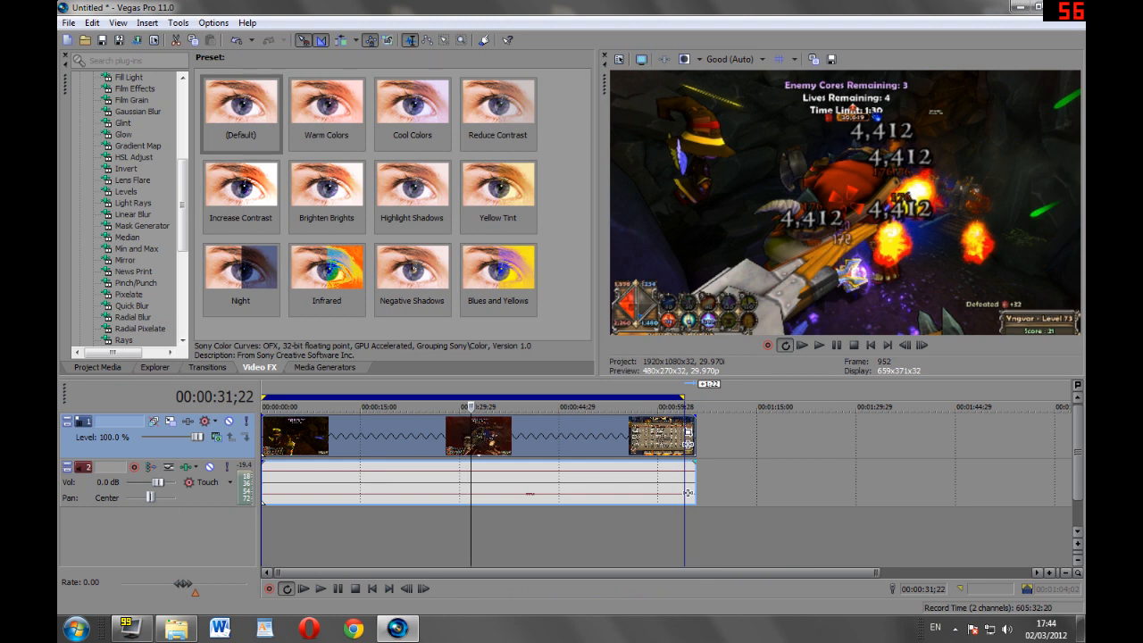
# Look at the media generators and transitions, and check the Render As settings without rendering.
pyautogui.click(325, 367)
pyautogui.click(208, 367)
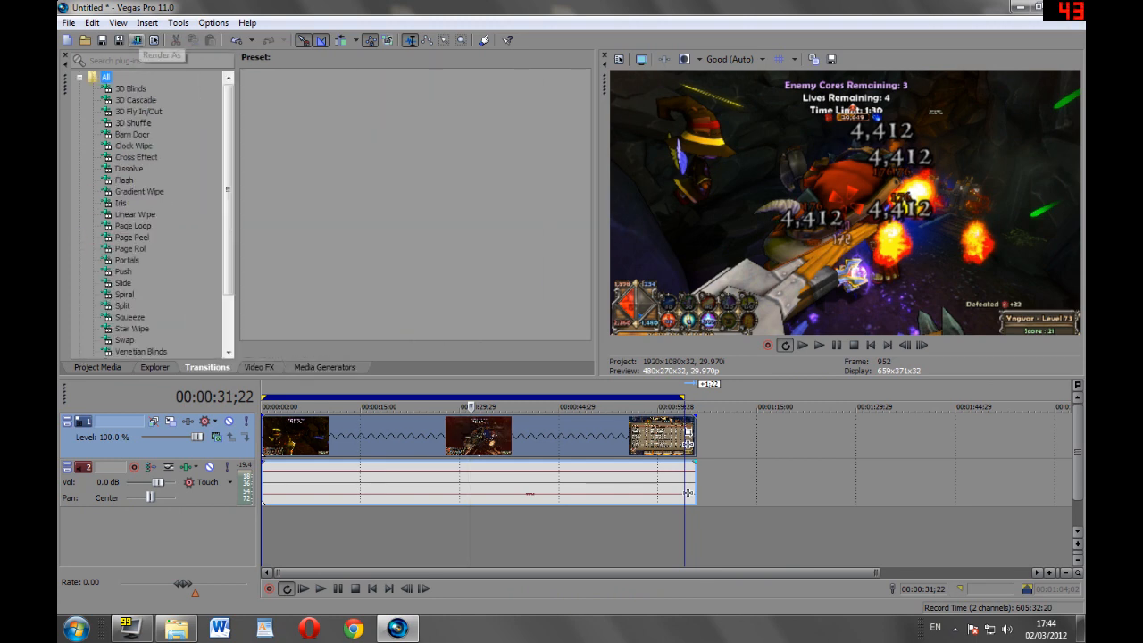
pyautogui.click(137, 39)
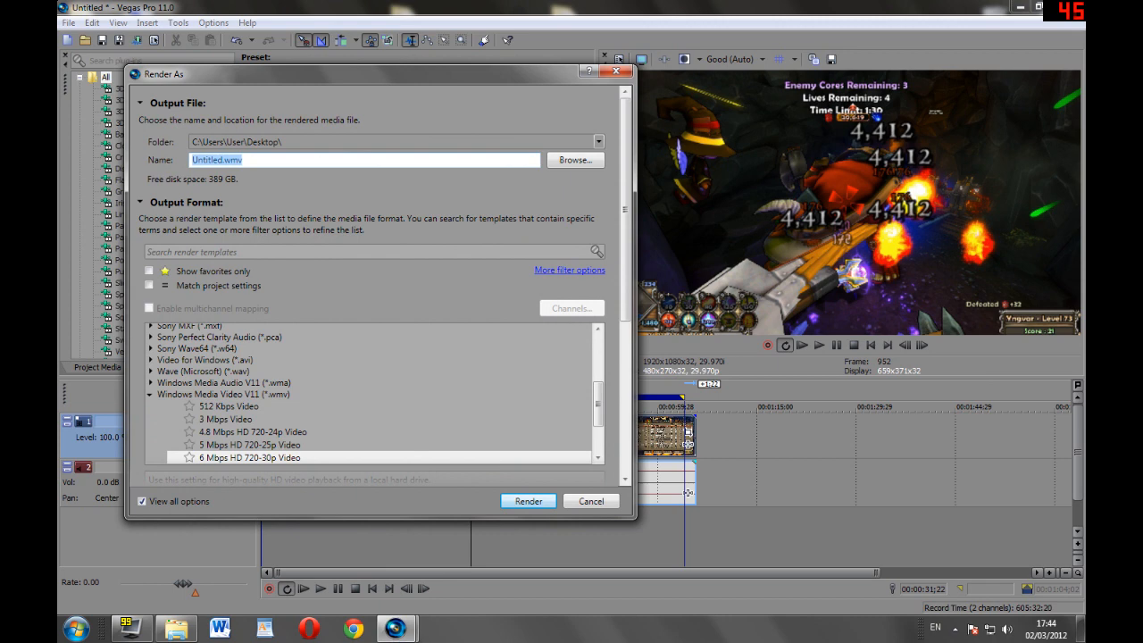
pyautogui.click(616, 70)
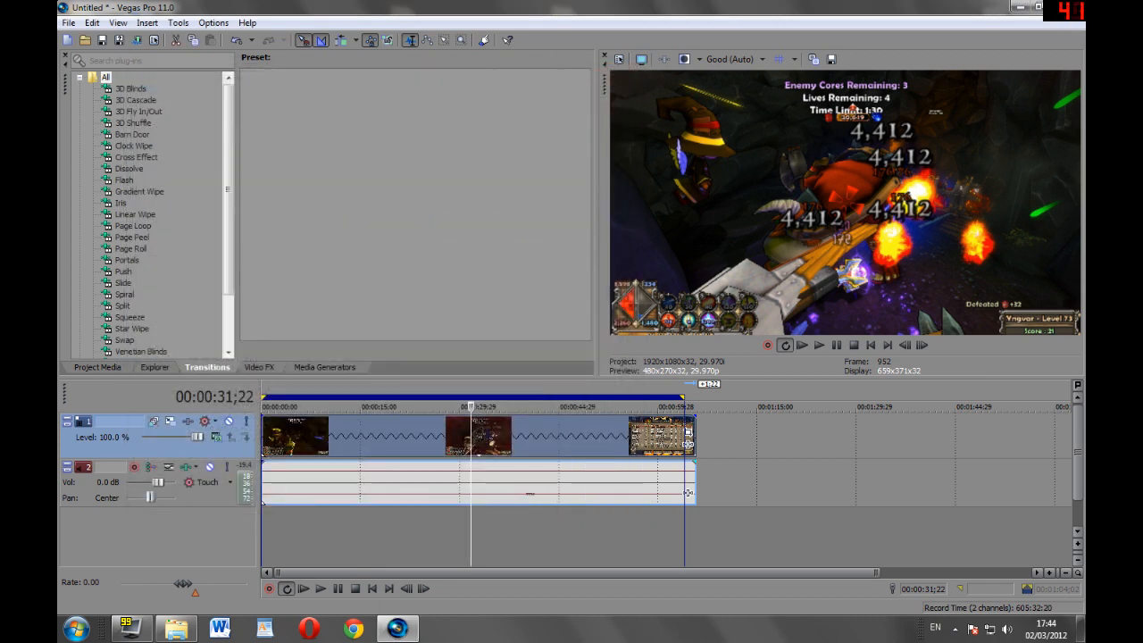